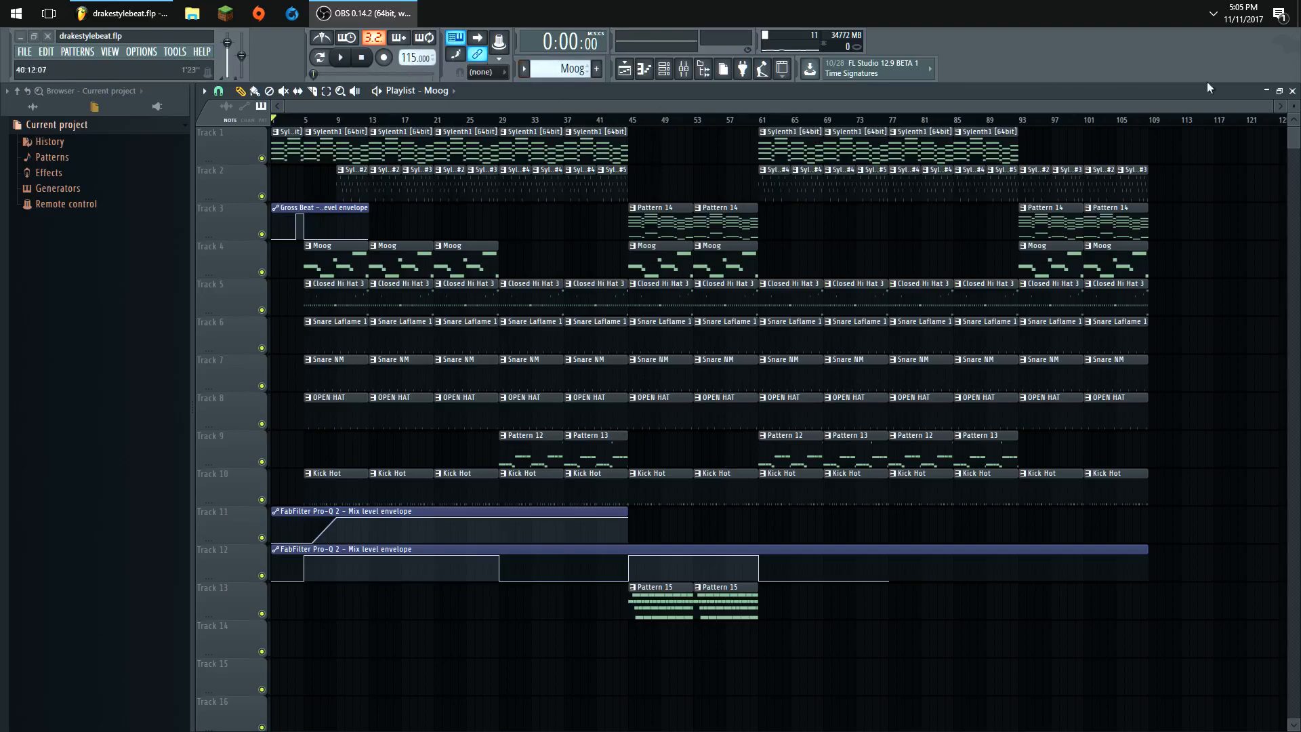
- Close the playlist and select the Sylenth1 [64bit] pattern for the channel rack
left_click(1292, 91)
scroll(571, 72, "up", 1)
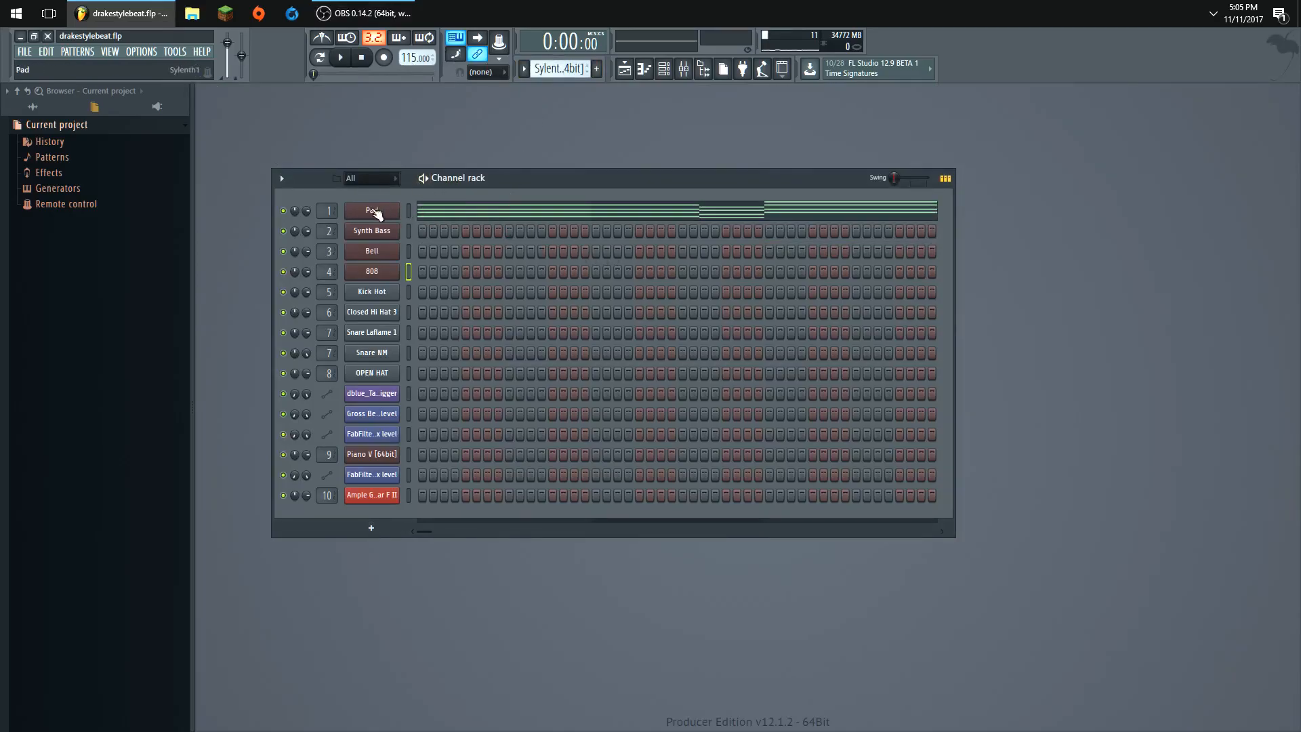
right_click(303, 36)
left_click(204, 147)
- Bring up the mixer and the playlist
left_click(109, 52)
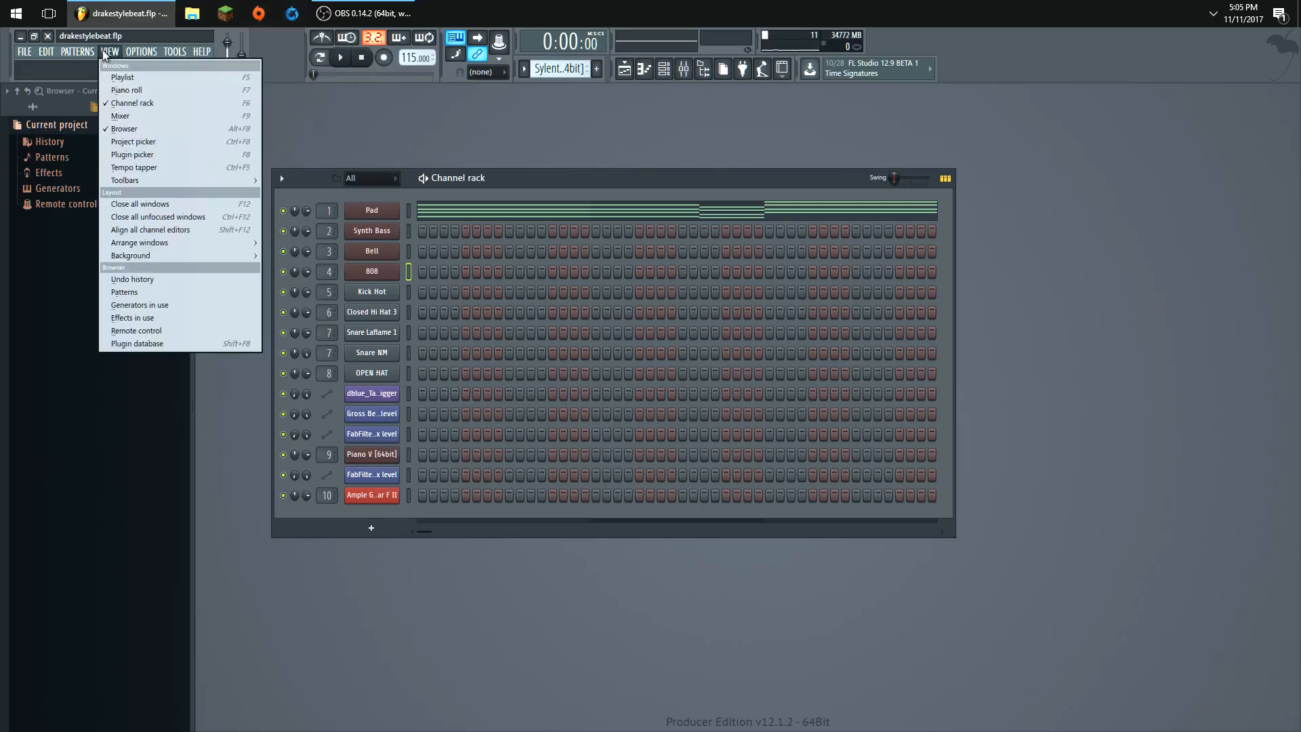
left_click(120, 115)
left_click(109, 51)
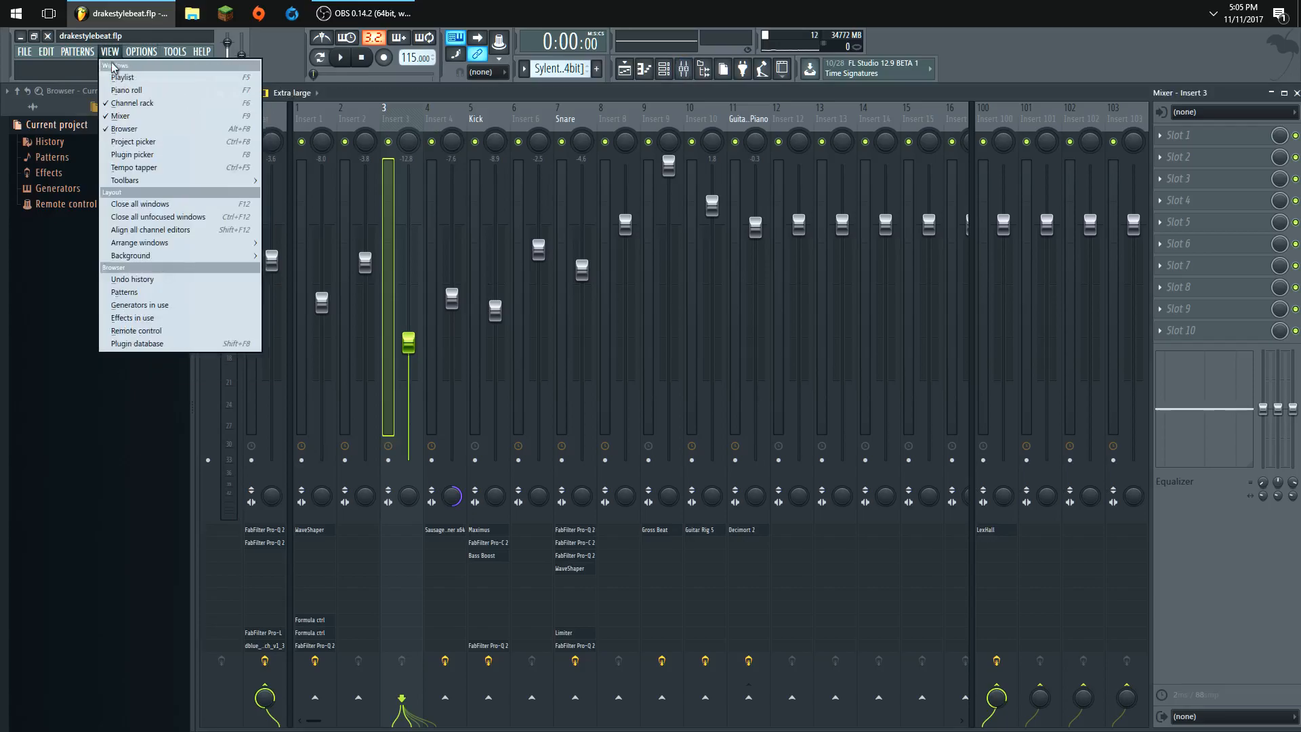
left_click(122, 77)
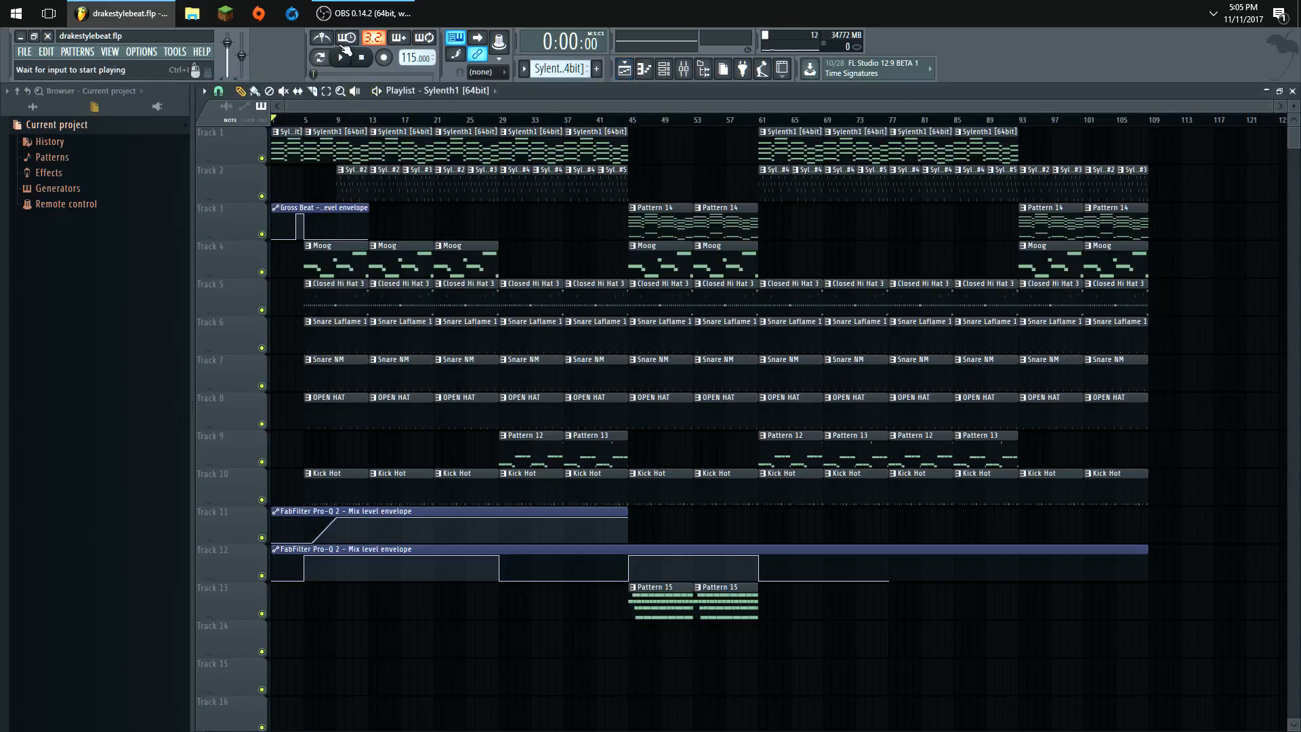
- Play the start of the song and look over the arrangement, closing the playlist and mixer when done
left_click(342, 59)
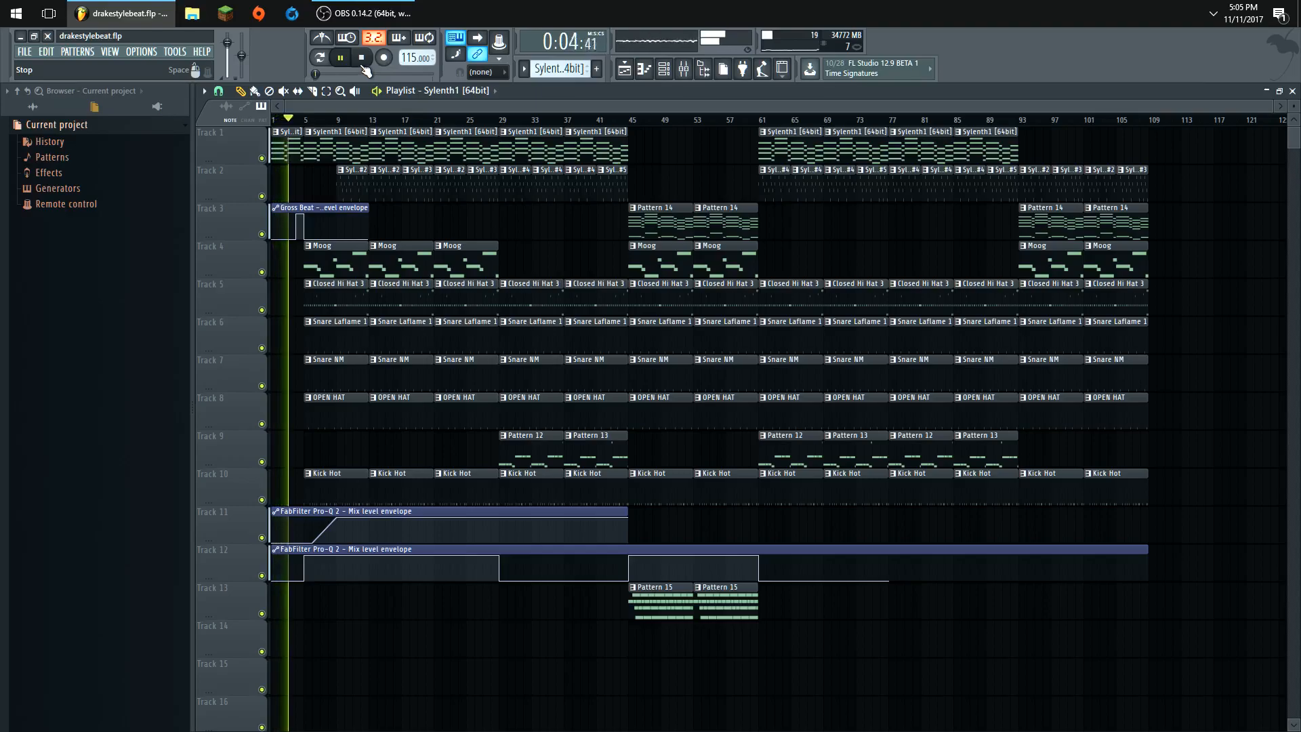
scroll(323, 126, "up", 3)
left_click_drag(336, 103, 128, 128)
left_click(361, 57)
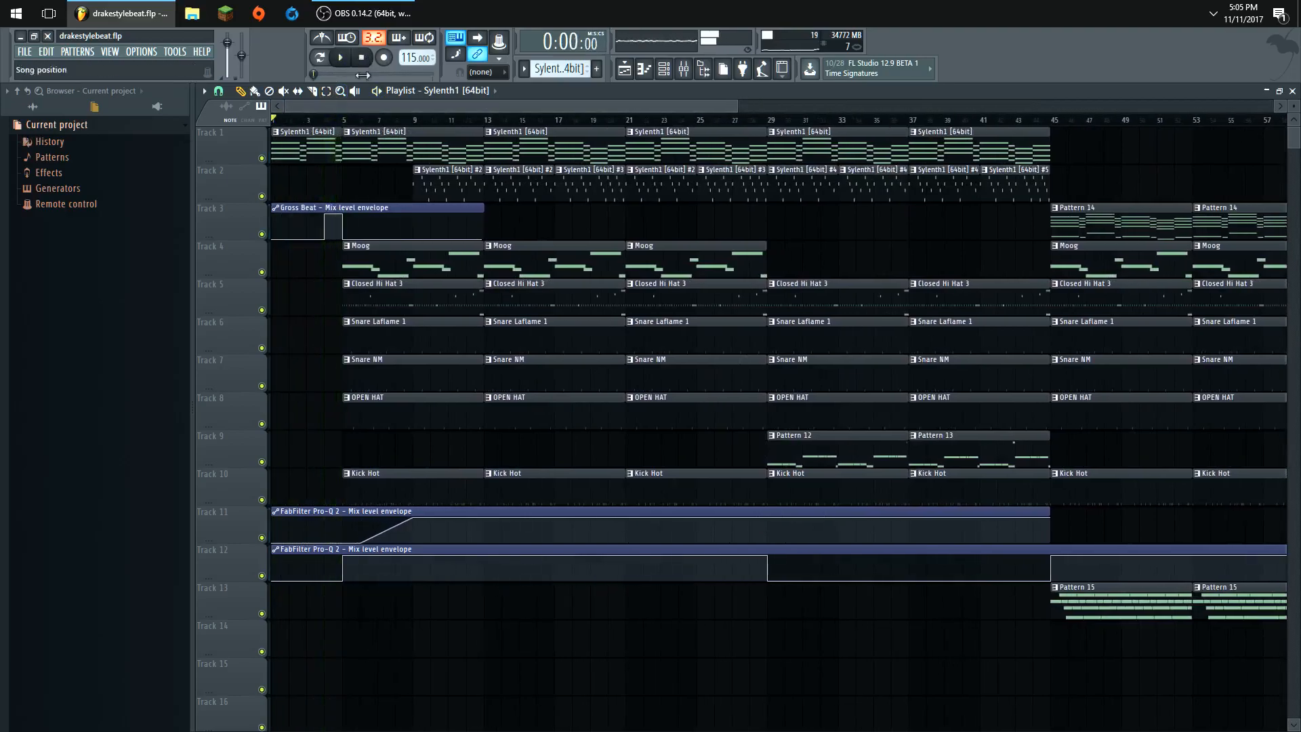
left_click_drag(557, 120, 556, 88)
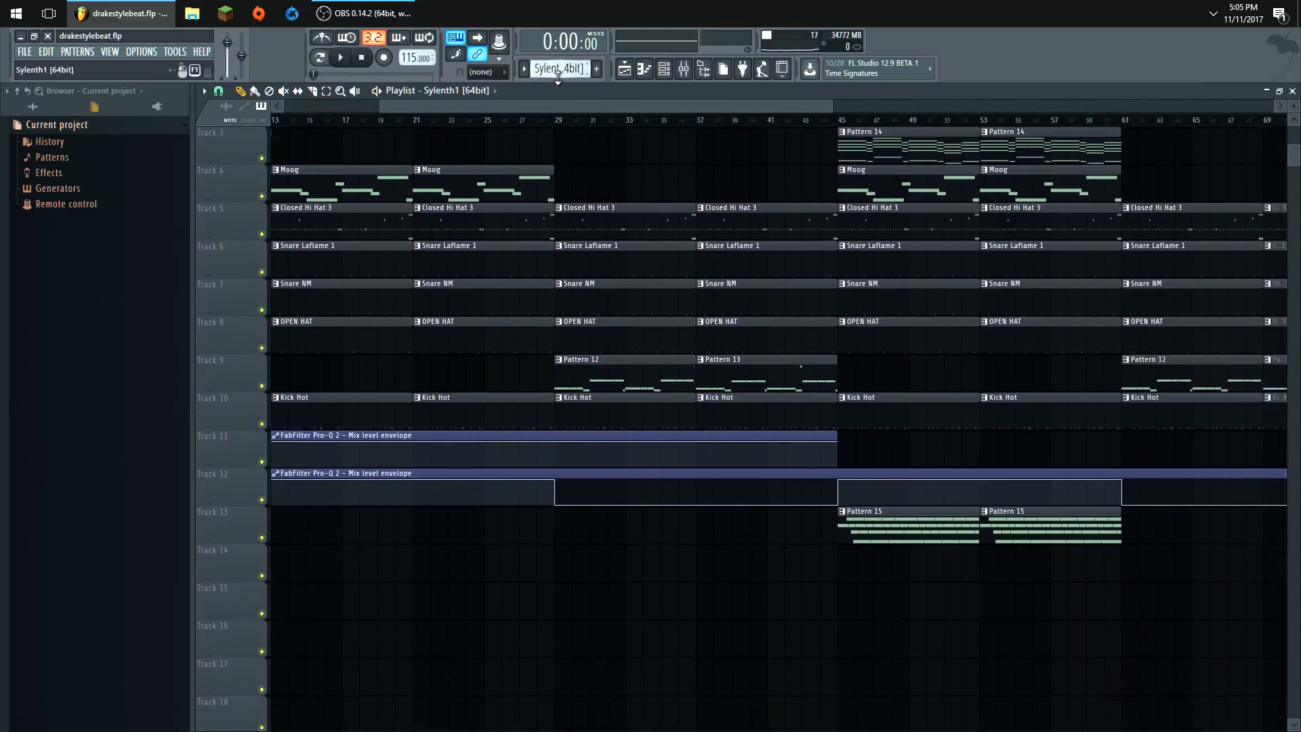
left_click(1293, 90)
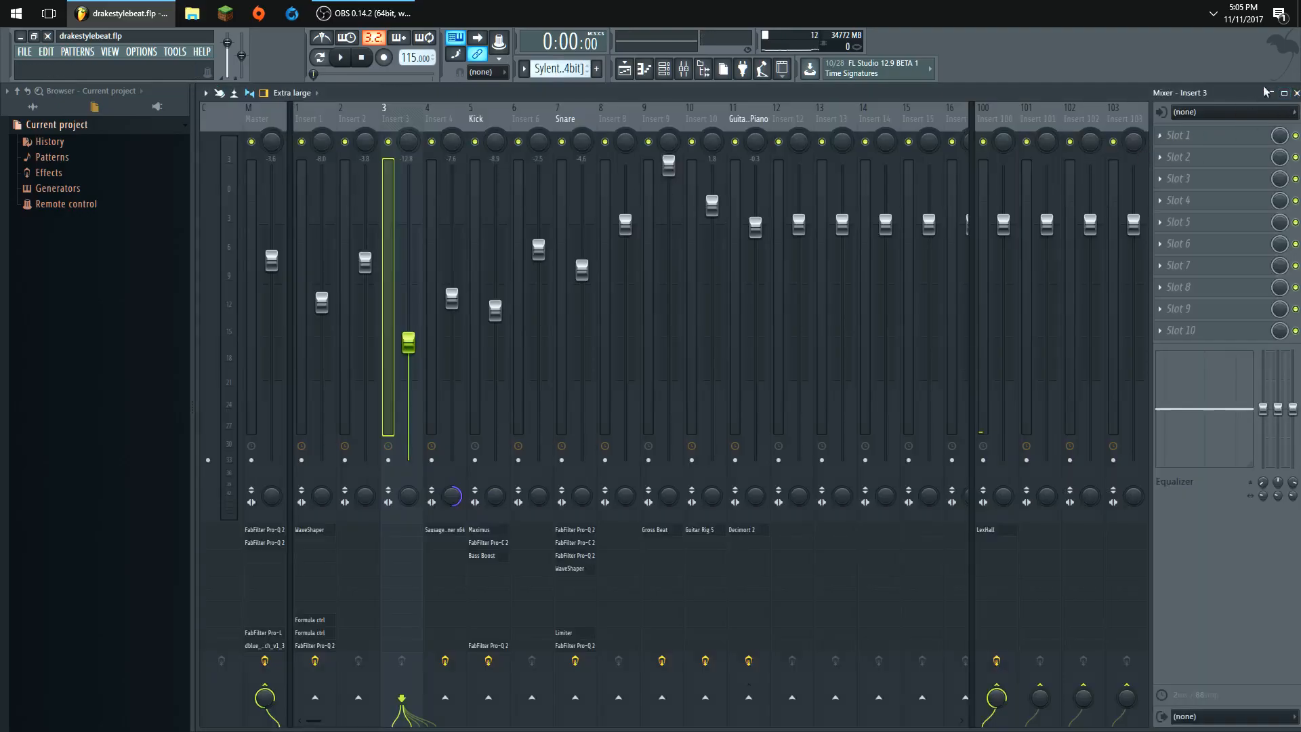
left_click(1296, 93)
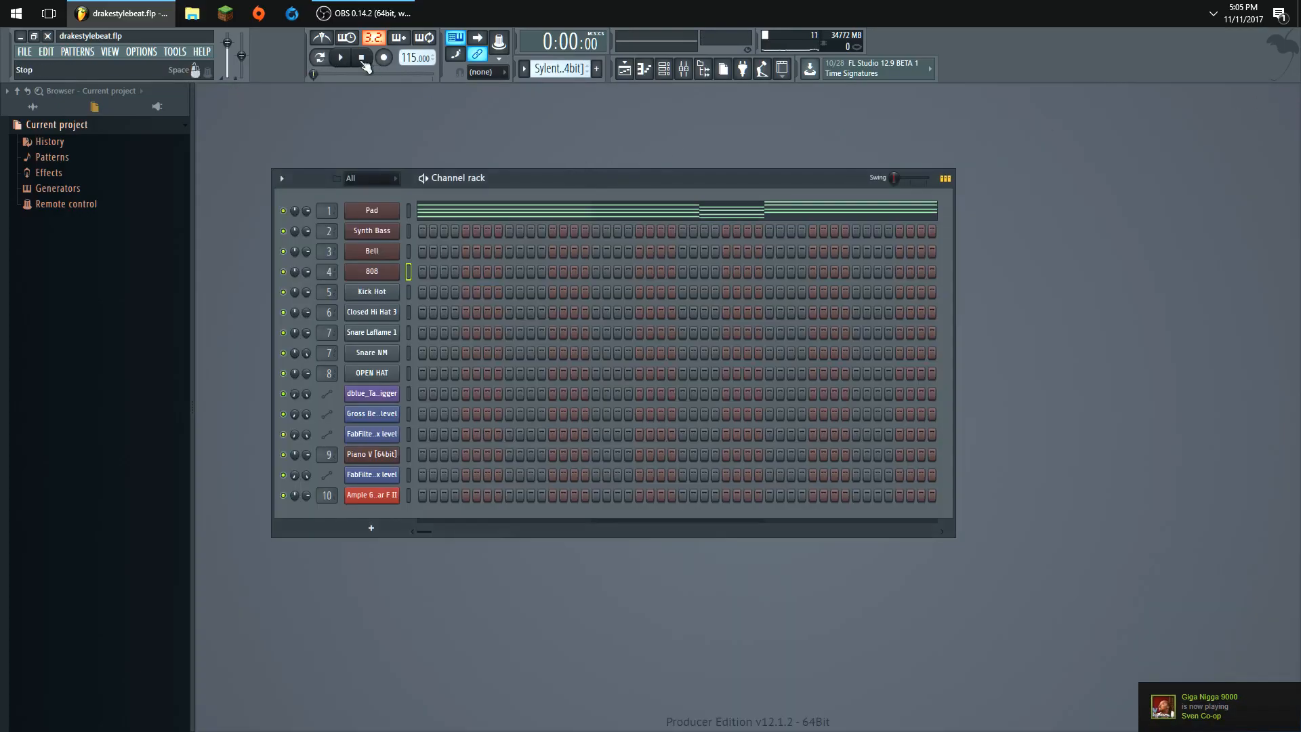
- Switch playback to pattern mode and listen to the Pad's chord progression in its piano roll
left_click(340, 57)
left_click(436, 211)
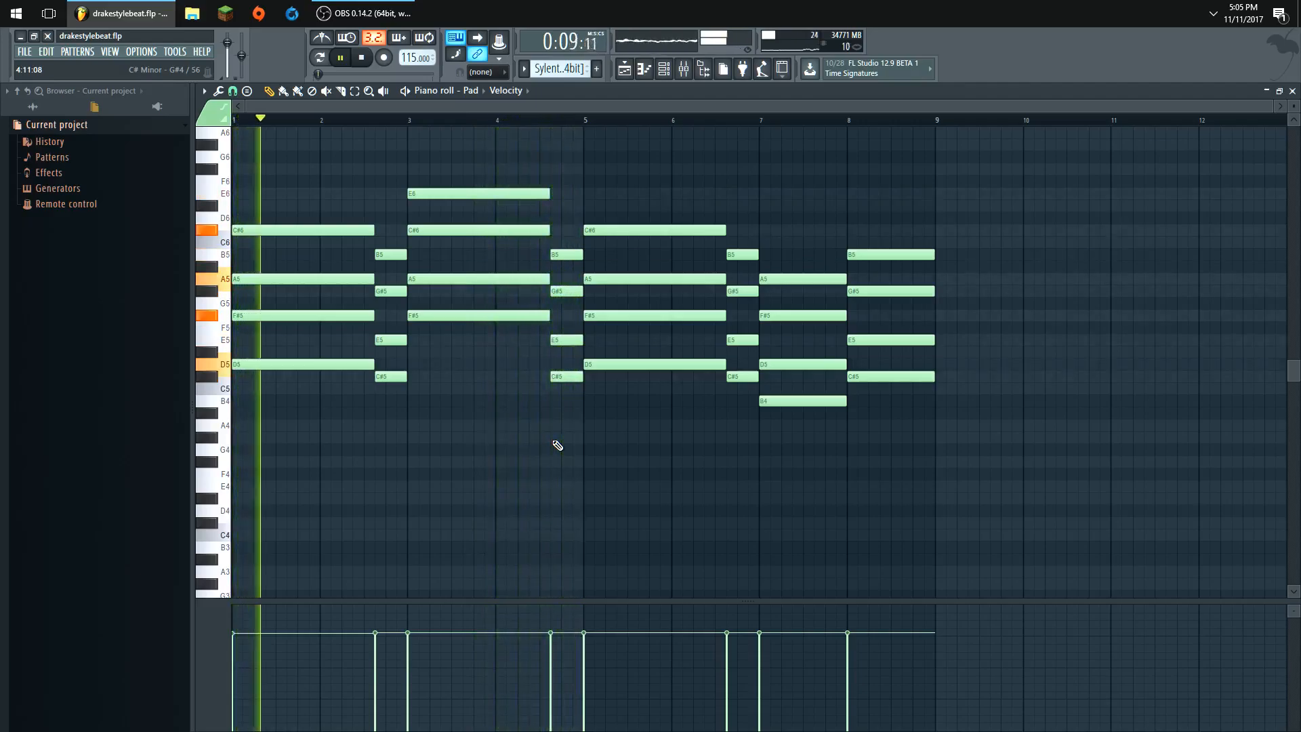
left_click(320, 58)
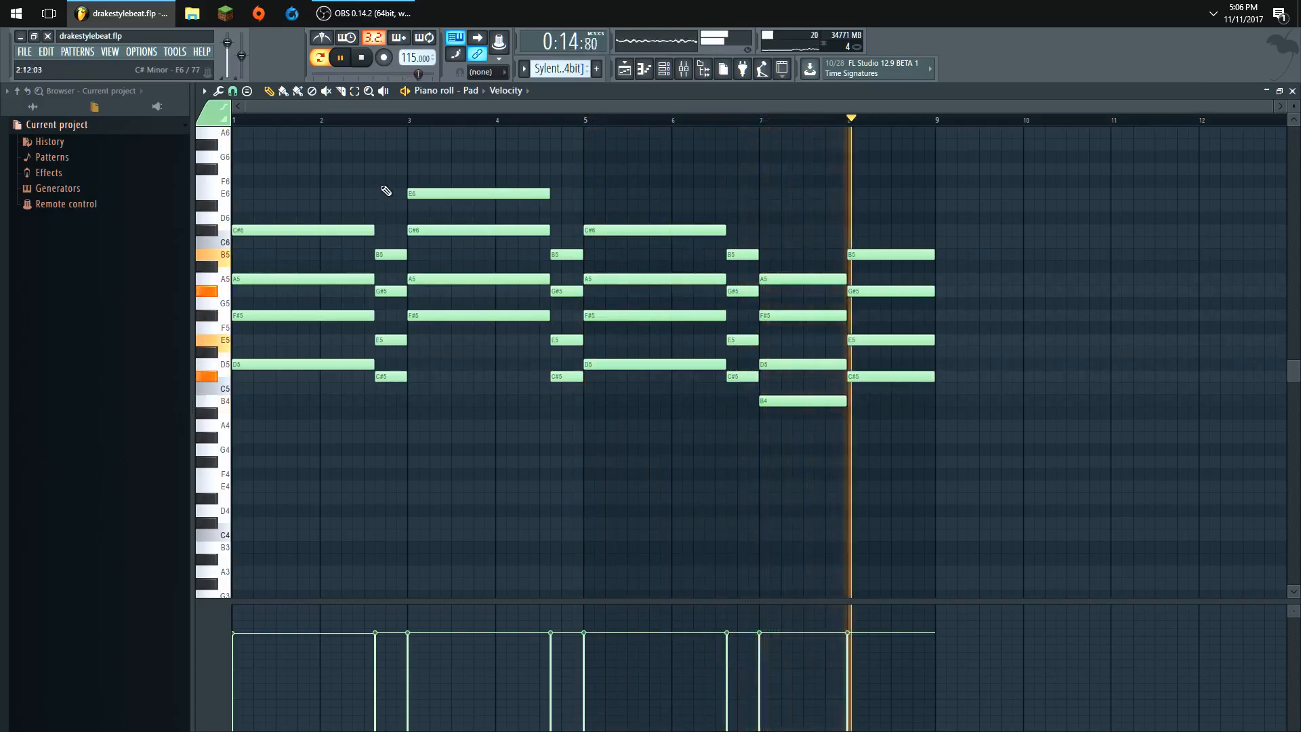
left_click(363, 59)
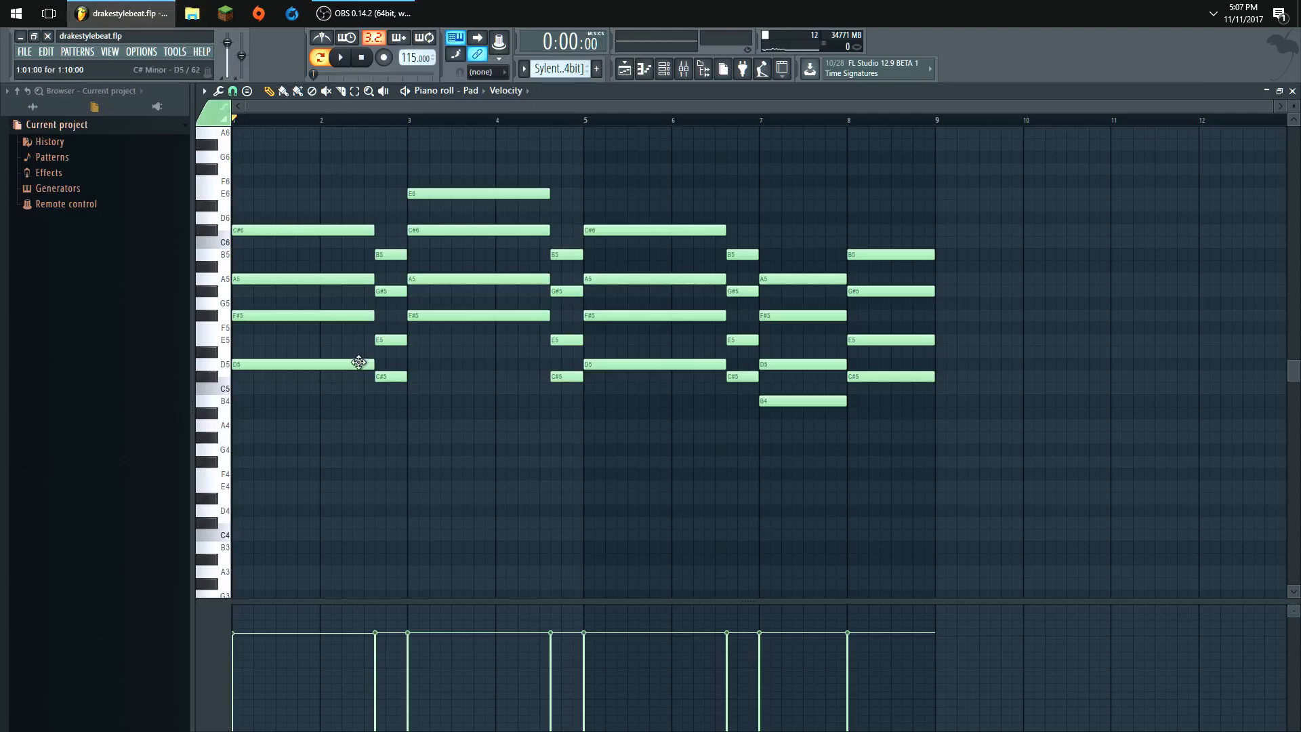
left_click(389, 373)
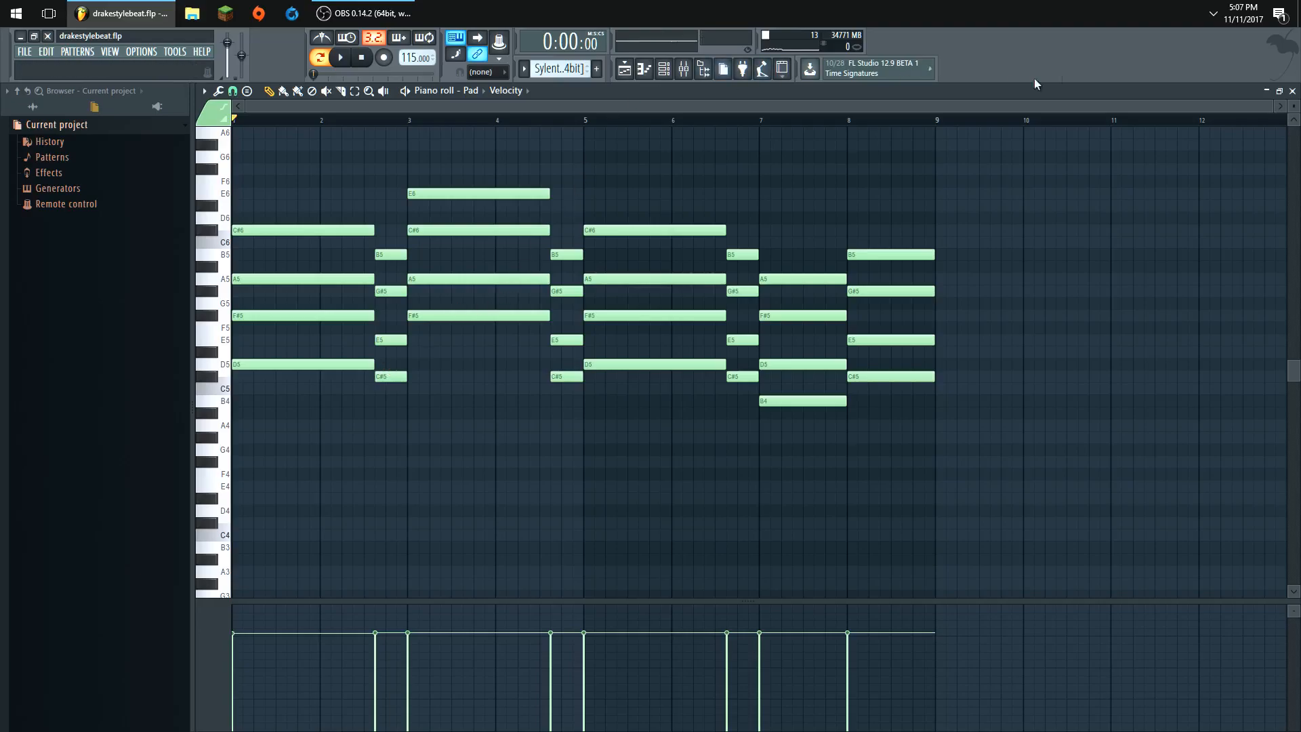
left_click(1292, 92)
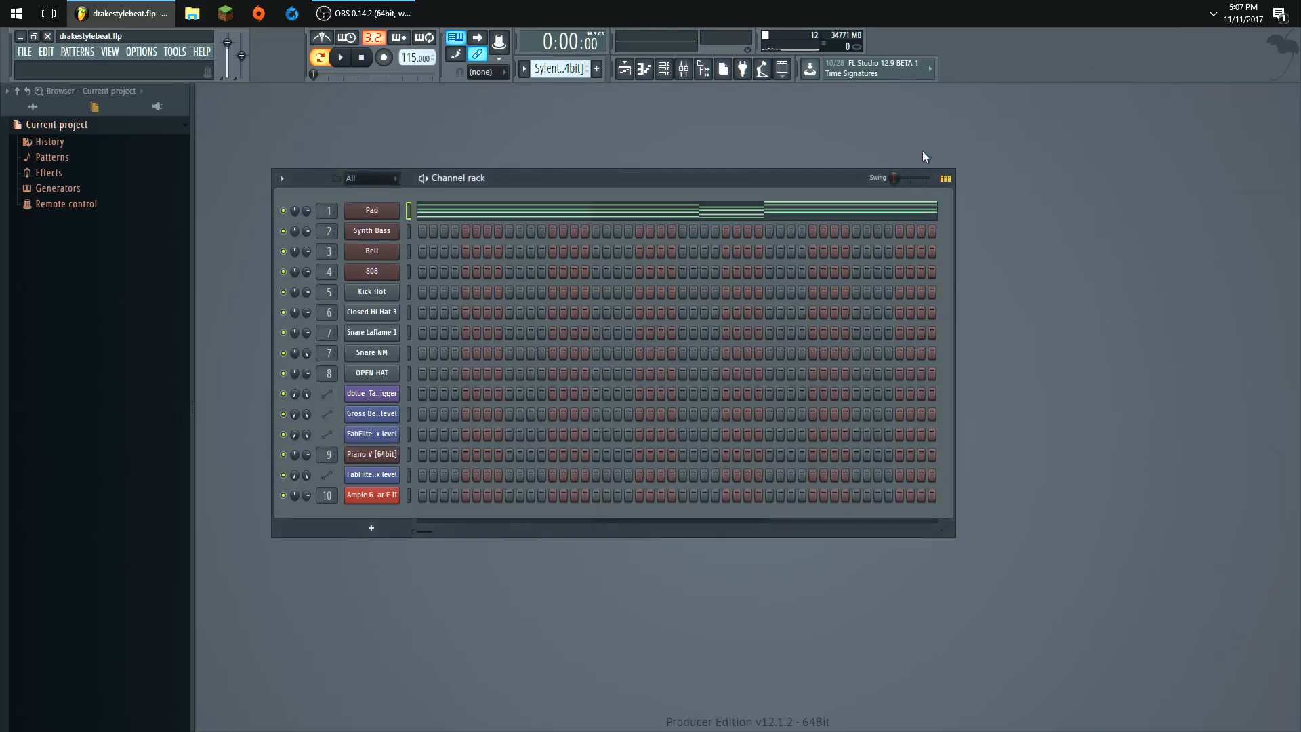
- Show Part A of the Pad's Sylenth1 patch and audition the sound with a few notes
left_click(362, 215)
left_click_drag(620, 127, 595, 116)
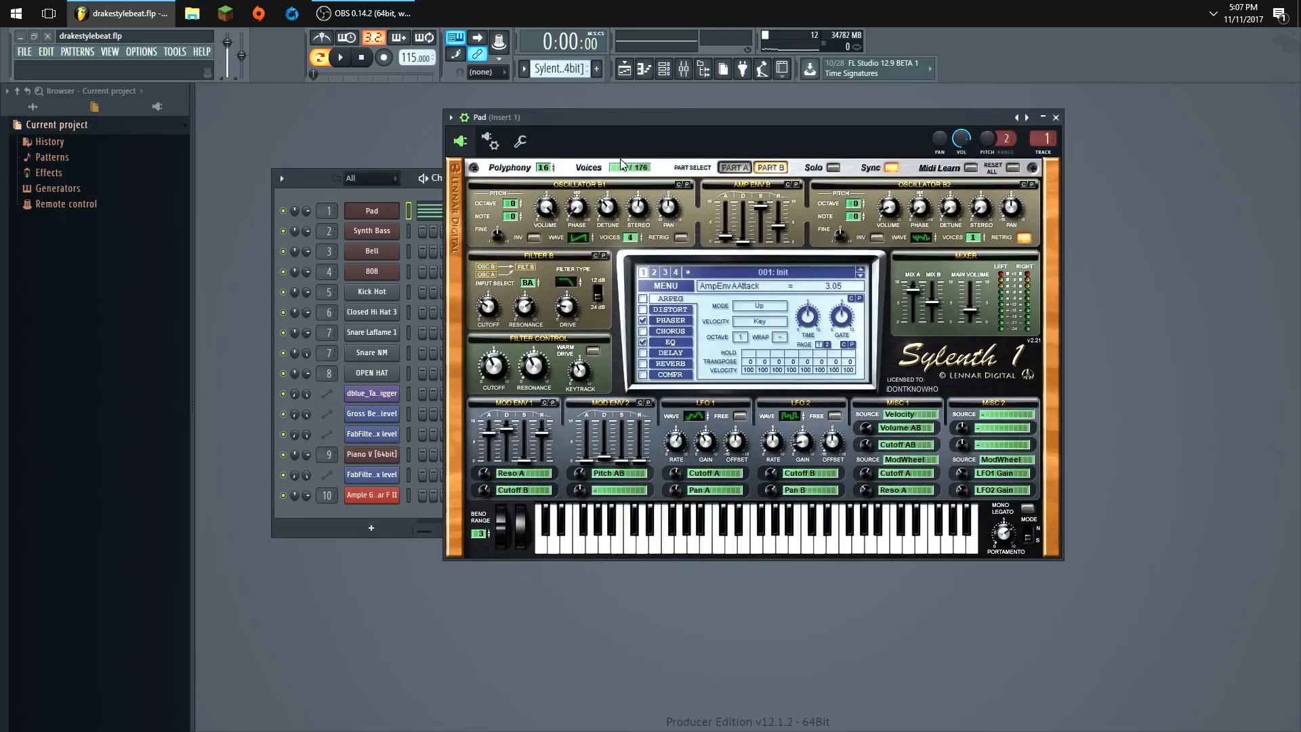
left_click(726, 168)
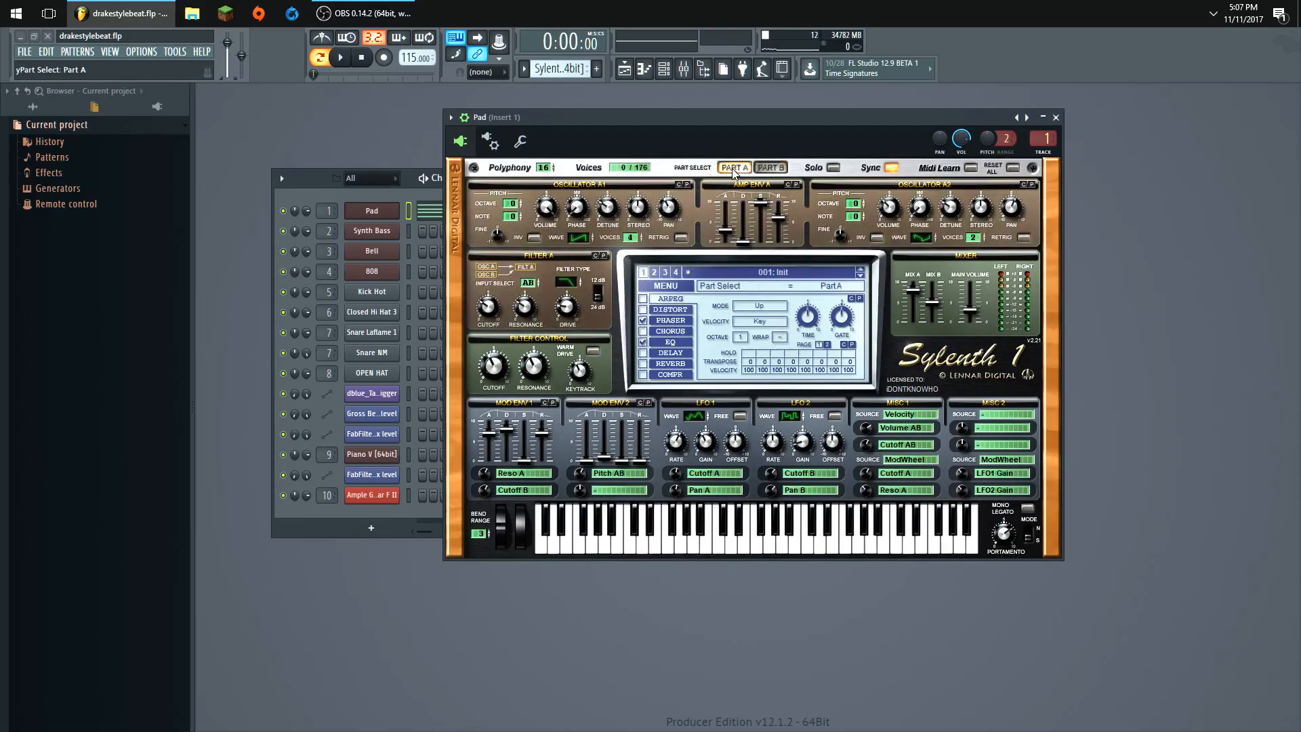
key("2")
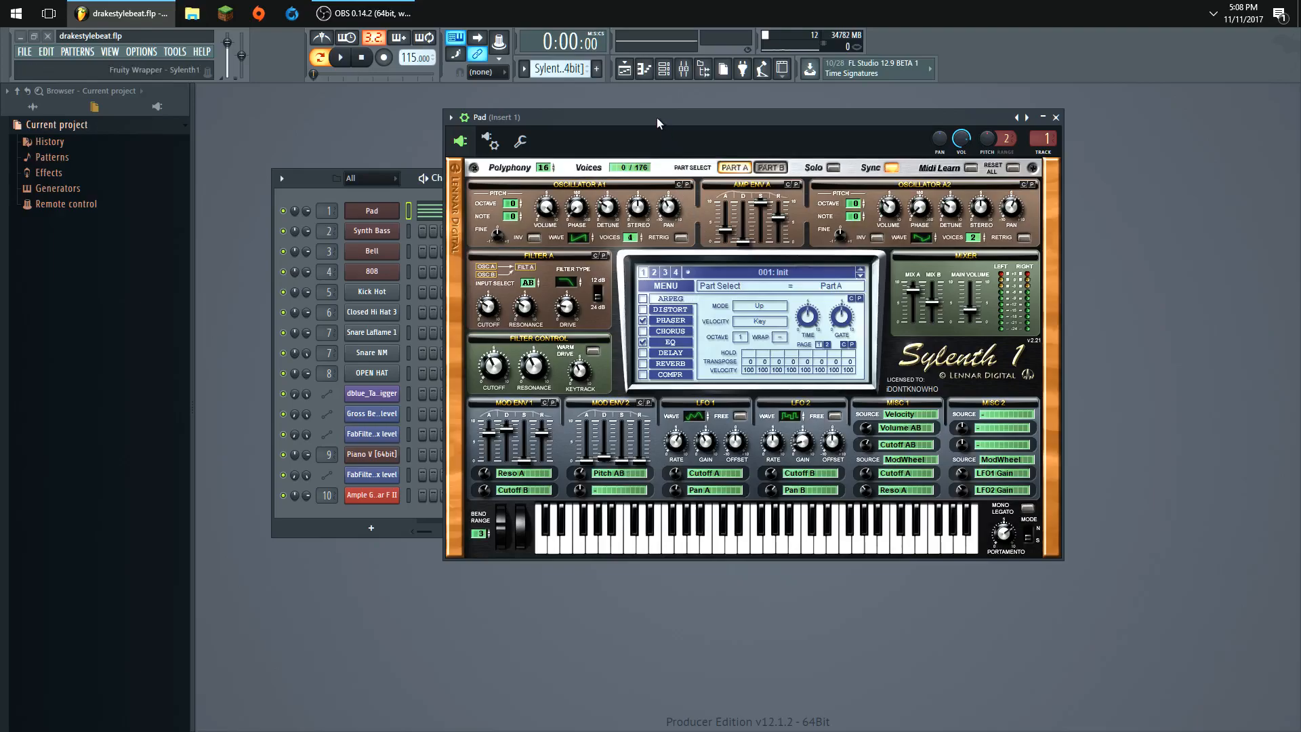
key("z")
key("x")
key("x")
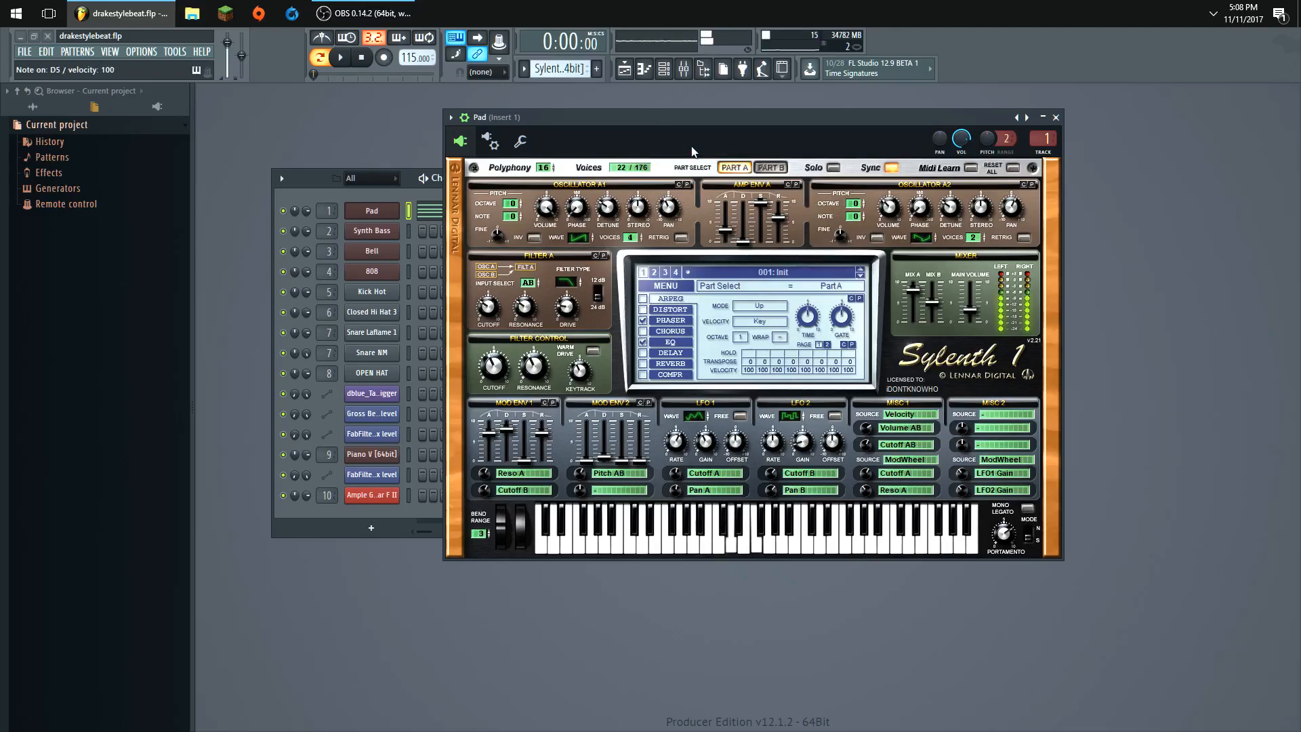
- Check the Pitch AB amount of the Pad's Mod Env 2 while playing test notes
left_click(583, 475)
key("x")
key("v")
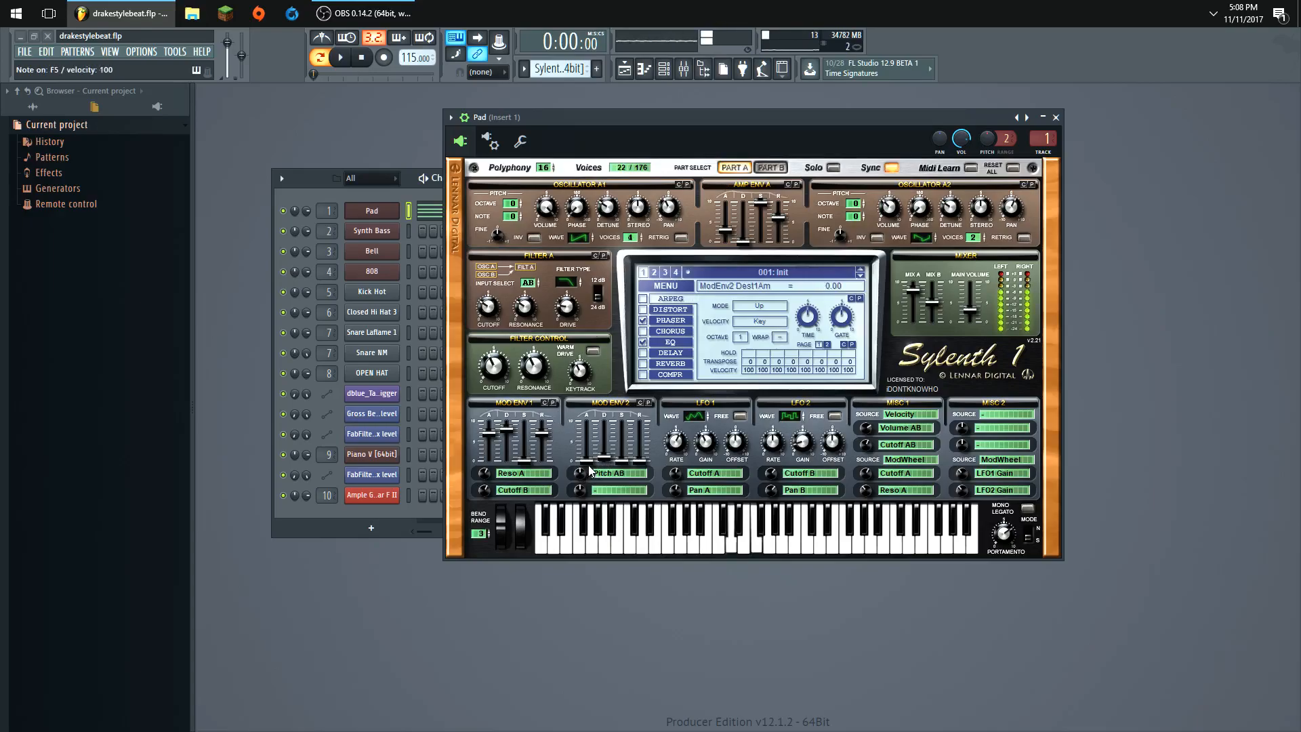
scroll(586, 470, "up", 3)
key("v")
key("x")
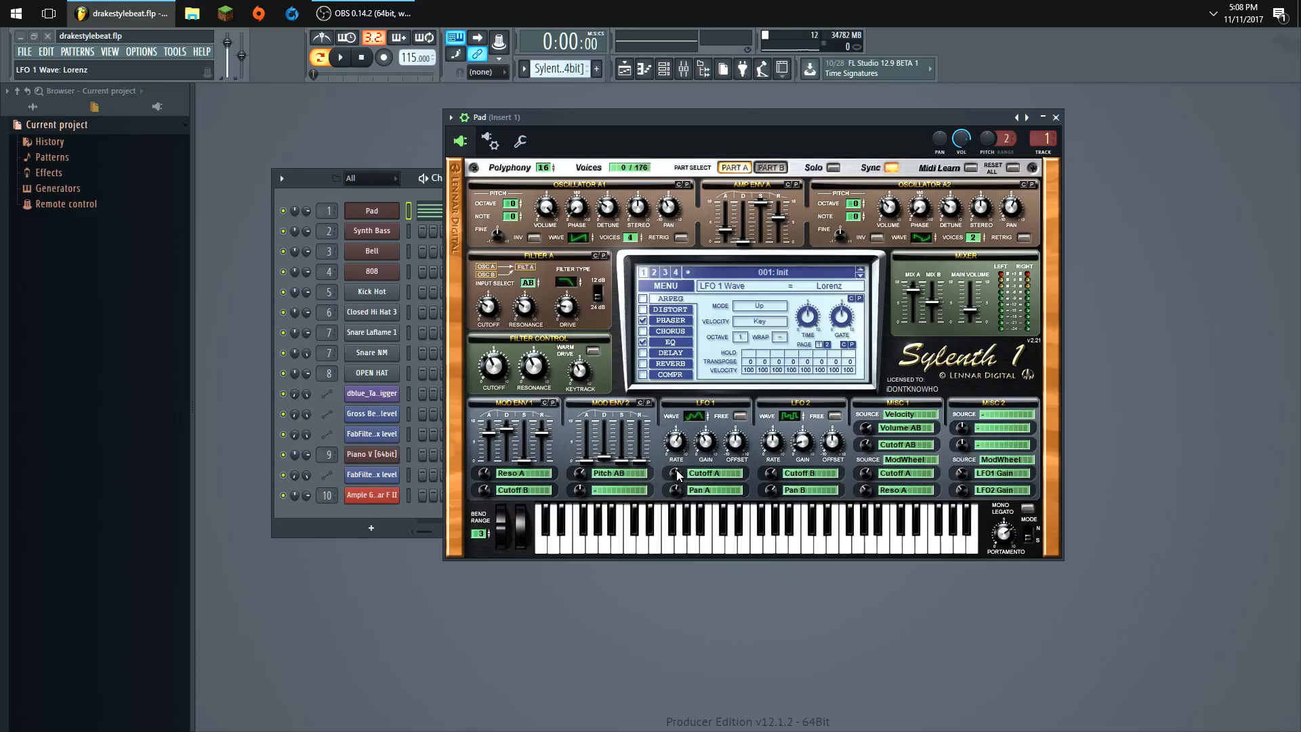
- Inspect the Pad's LFO 2 waveform and Part B settings, closing the synth when done
left_click(780, 422)
key("q")
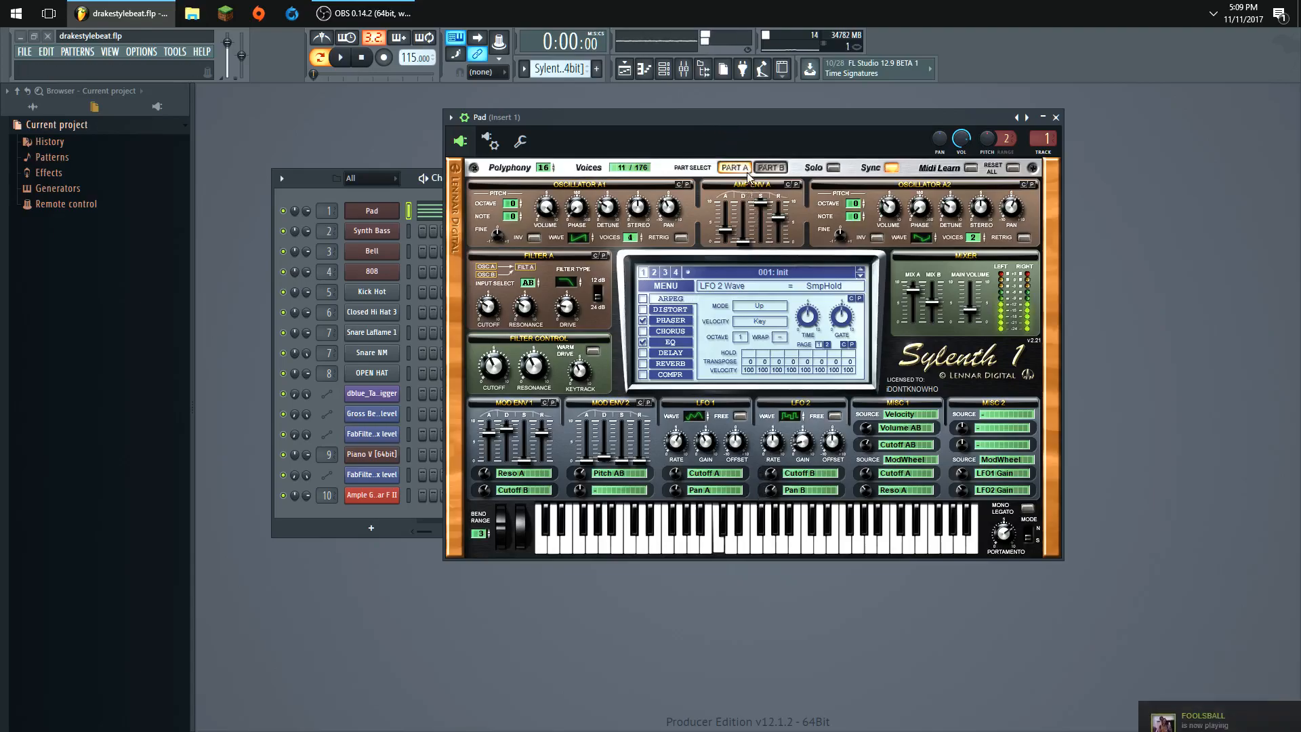
left_click(770, 167)
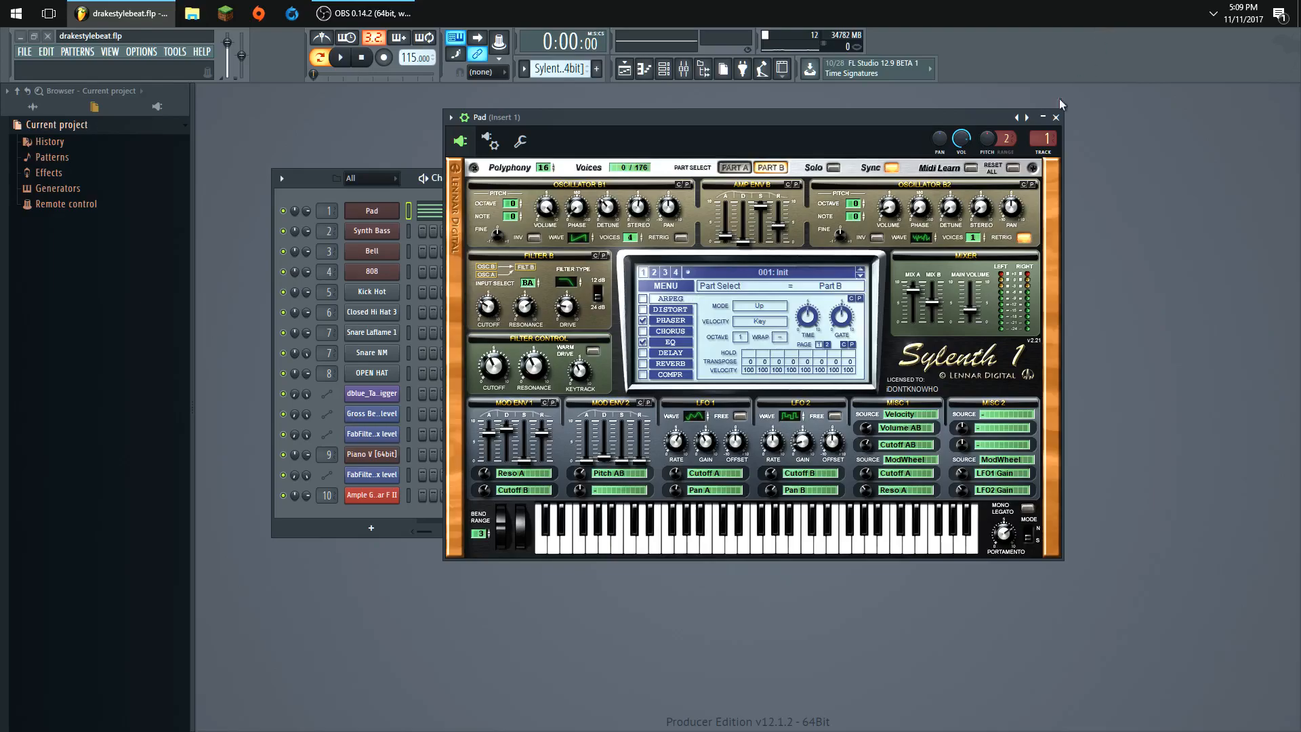
left_click(1056, 117)
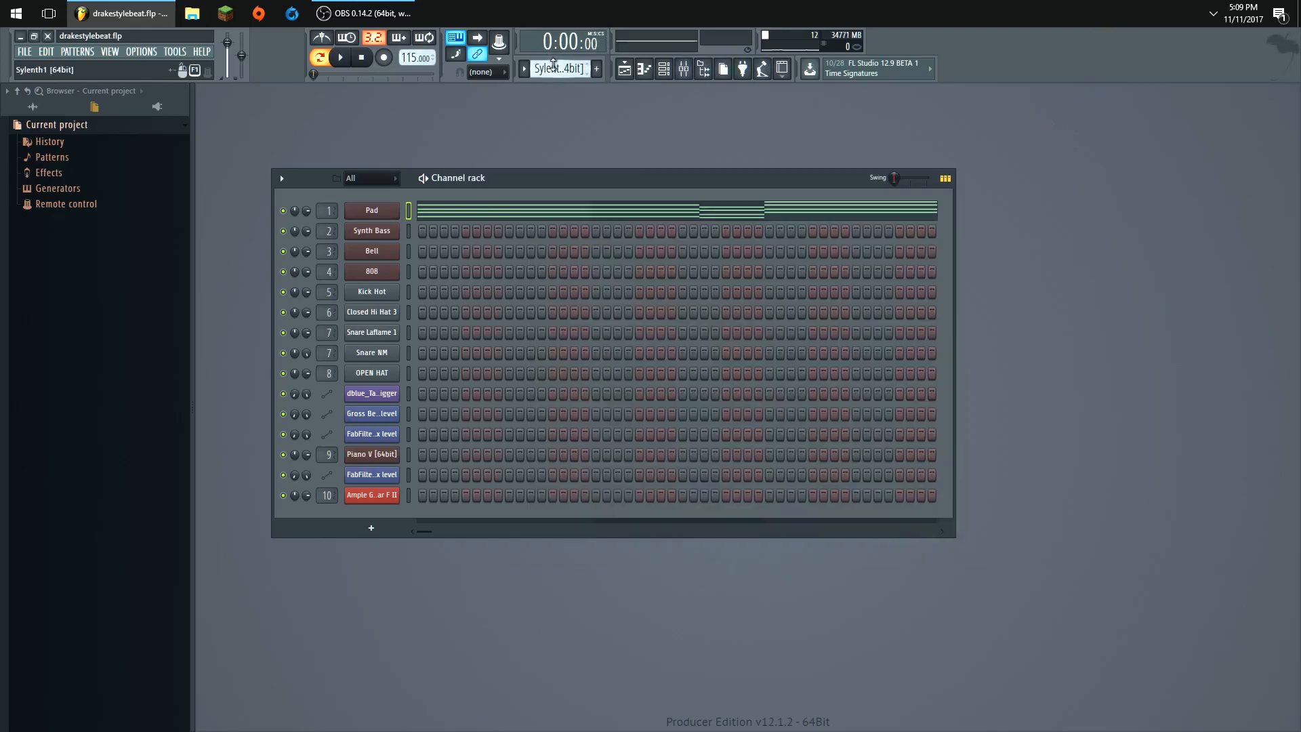
- Select the Moog pattern and examine the Synth Bass notes in the piano roll
scroll(546, 70, "down", 1)
right_click(398, 229)
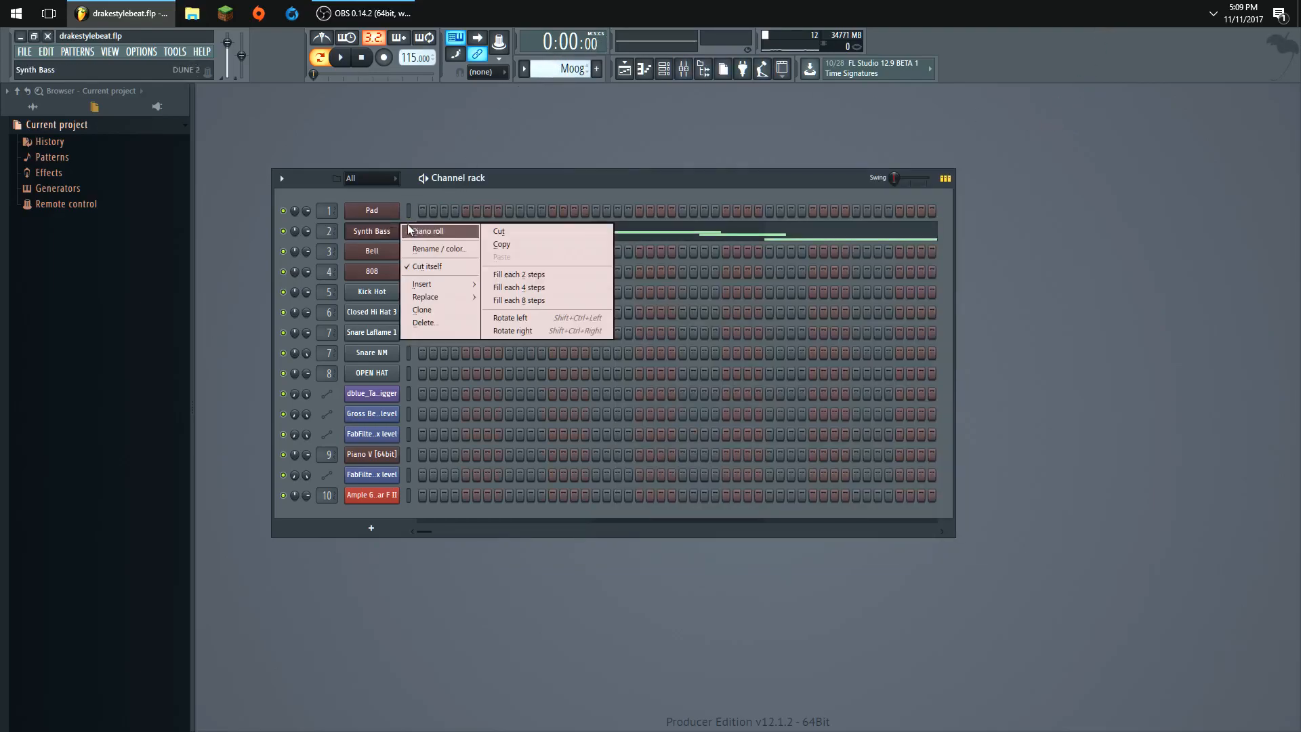
left_click(424, 229)
scroll(424, 231, "down", 4)
scroll(685, 204, "up", 3)
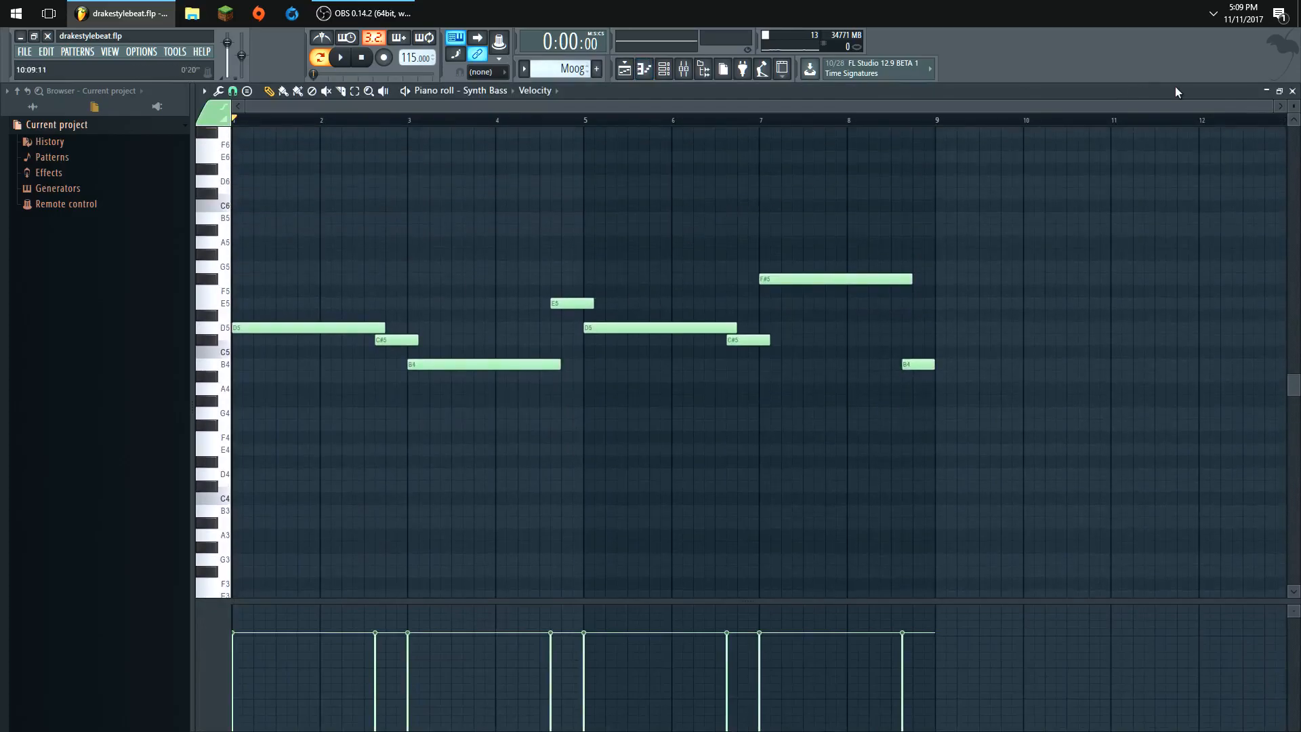
left_click(1289, 91)
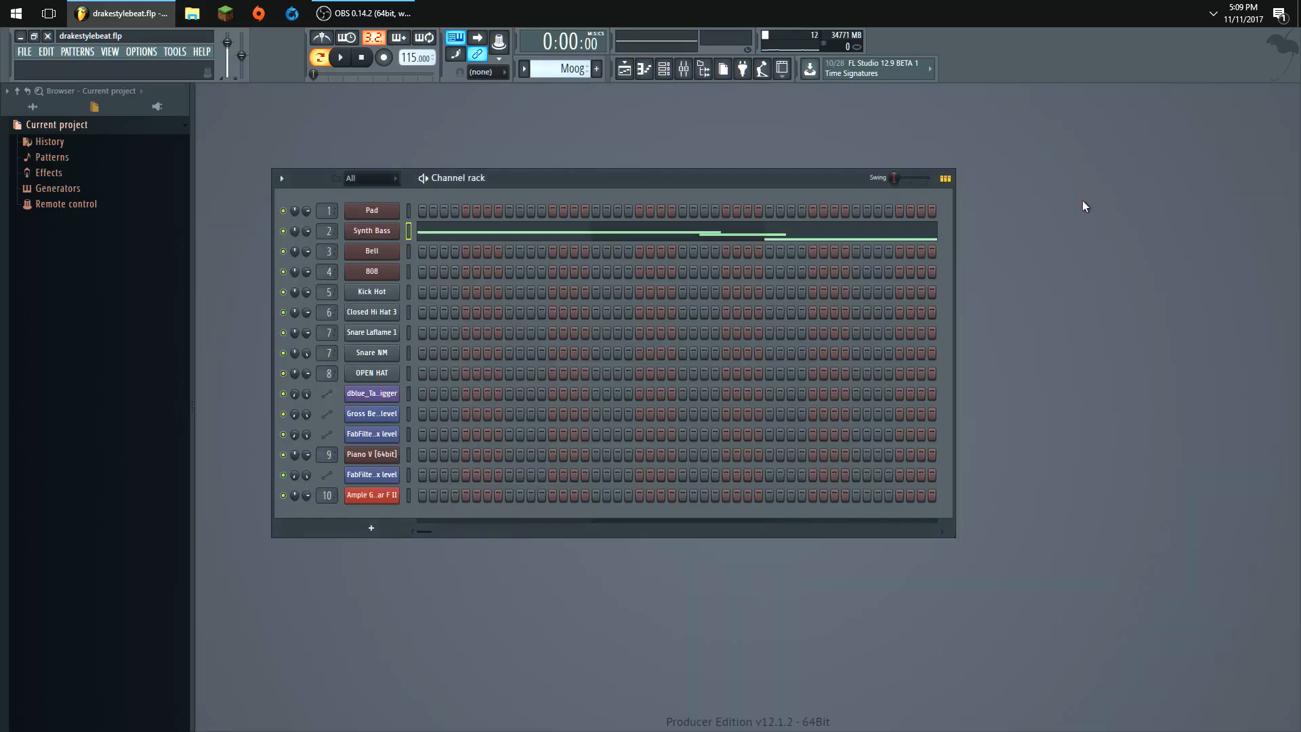
- Open the Synth Bass instrument, DUNE 2, and audition the dark synth bass patch with several notes
left_click(377, 232)
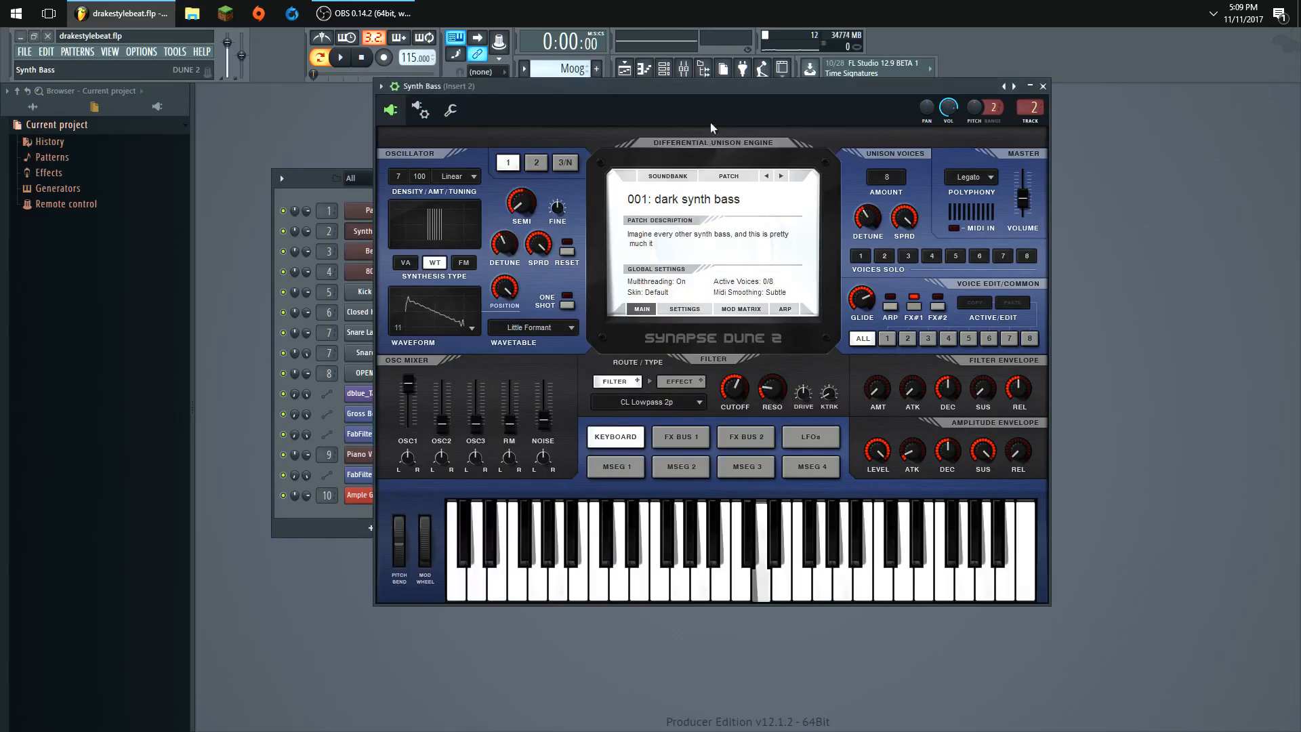
left_click_drag(666, 95, 679, 114)
key("z")
key("x")
key("c")
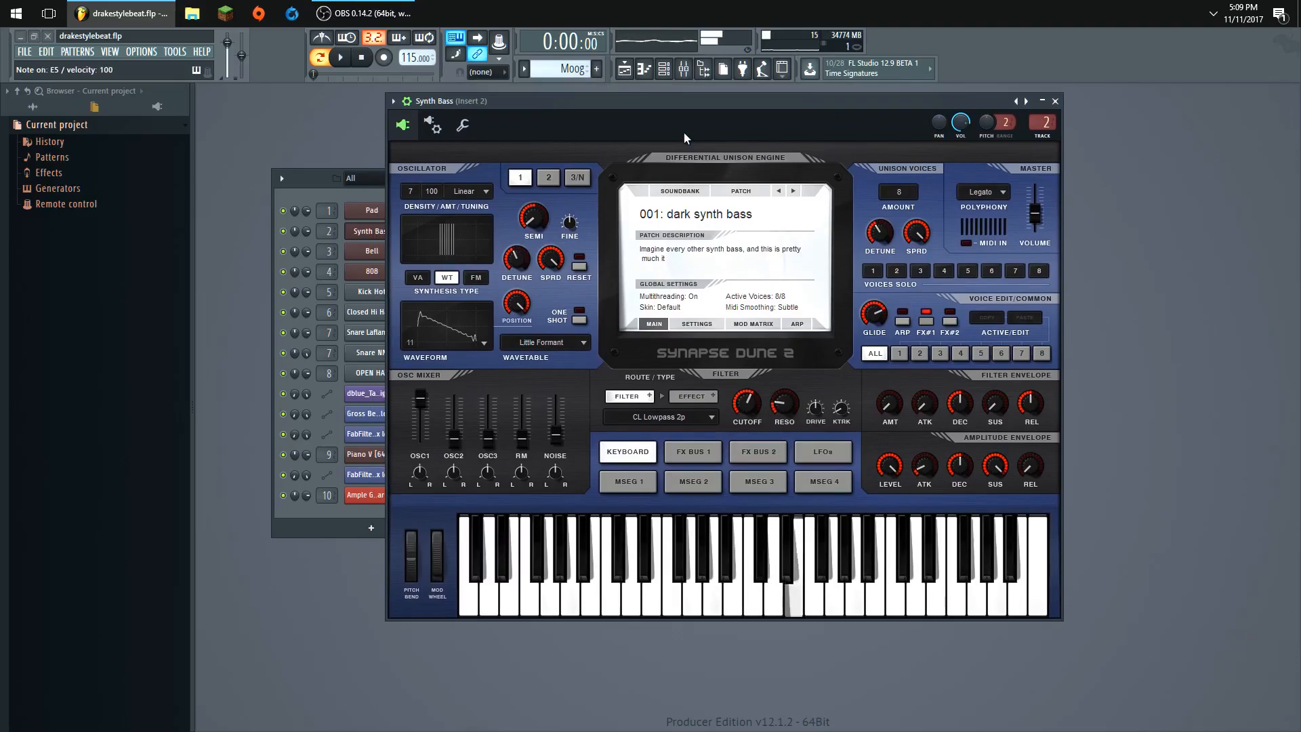
key("b")
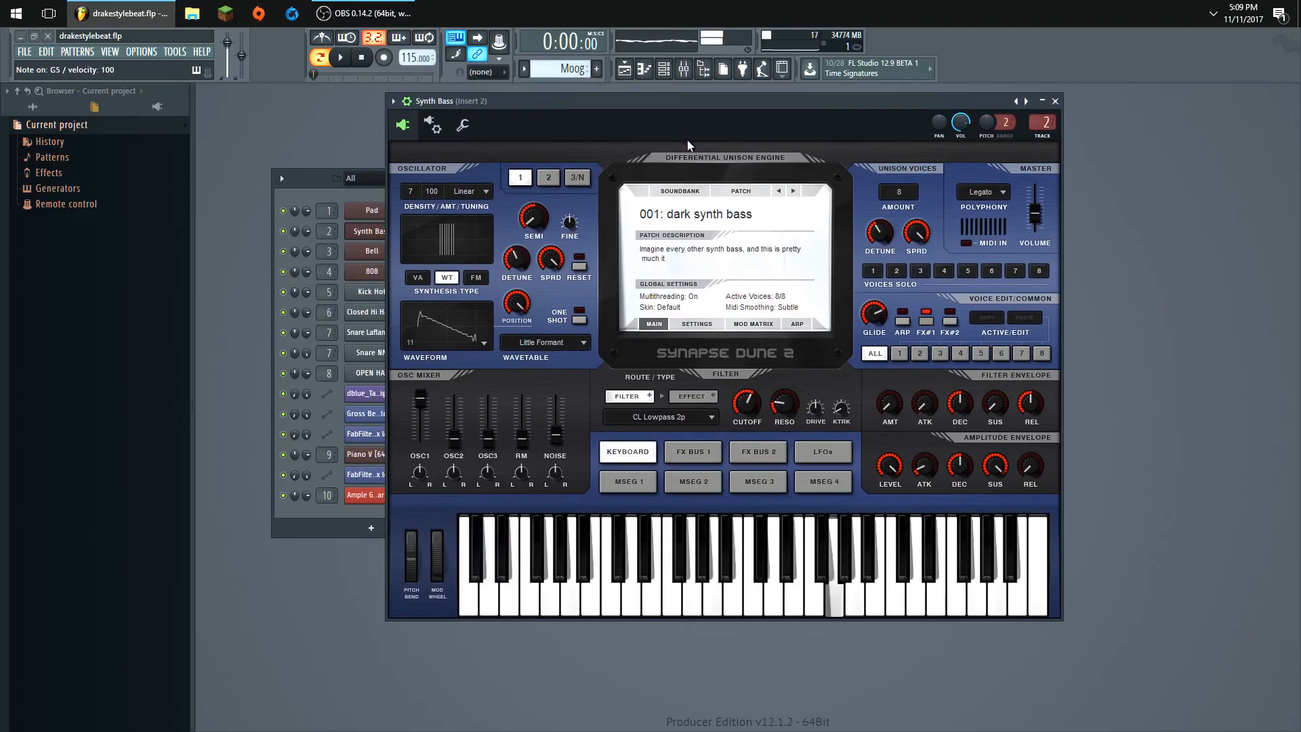
key("x")
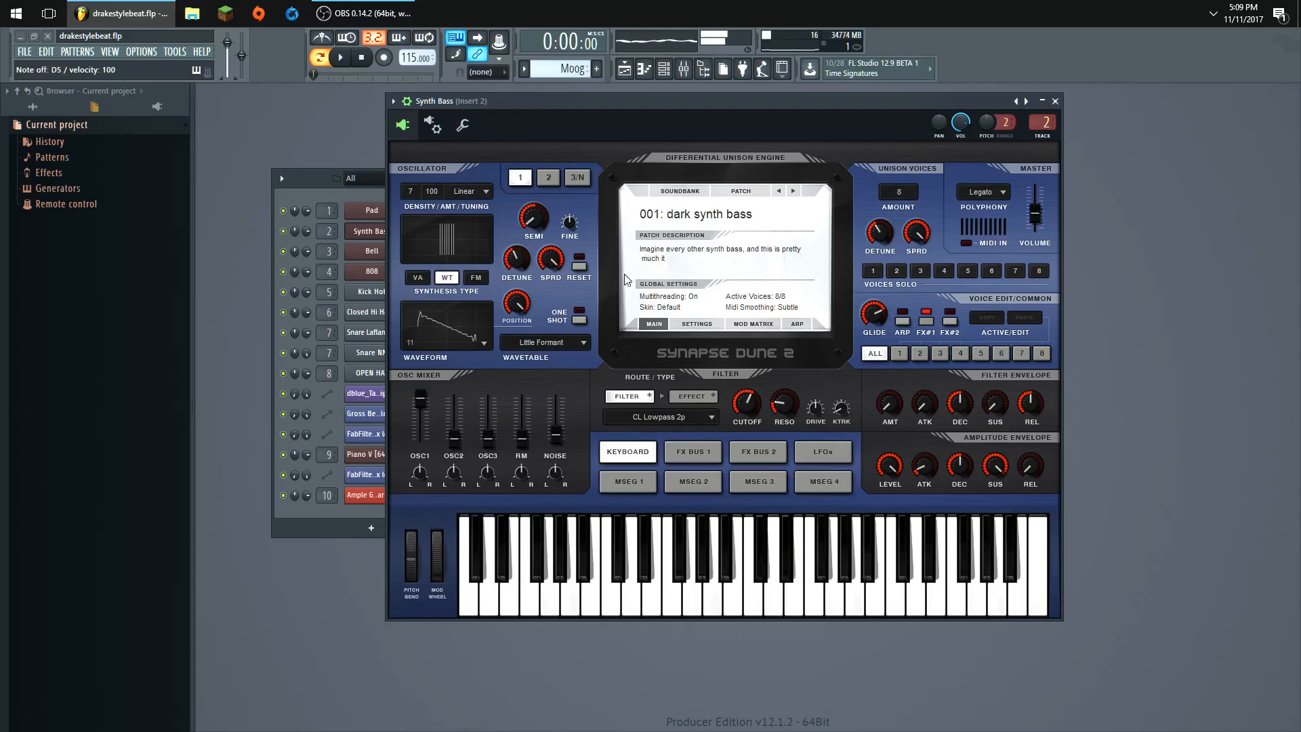
key("d")
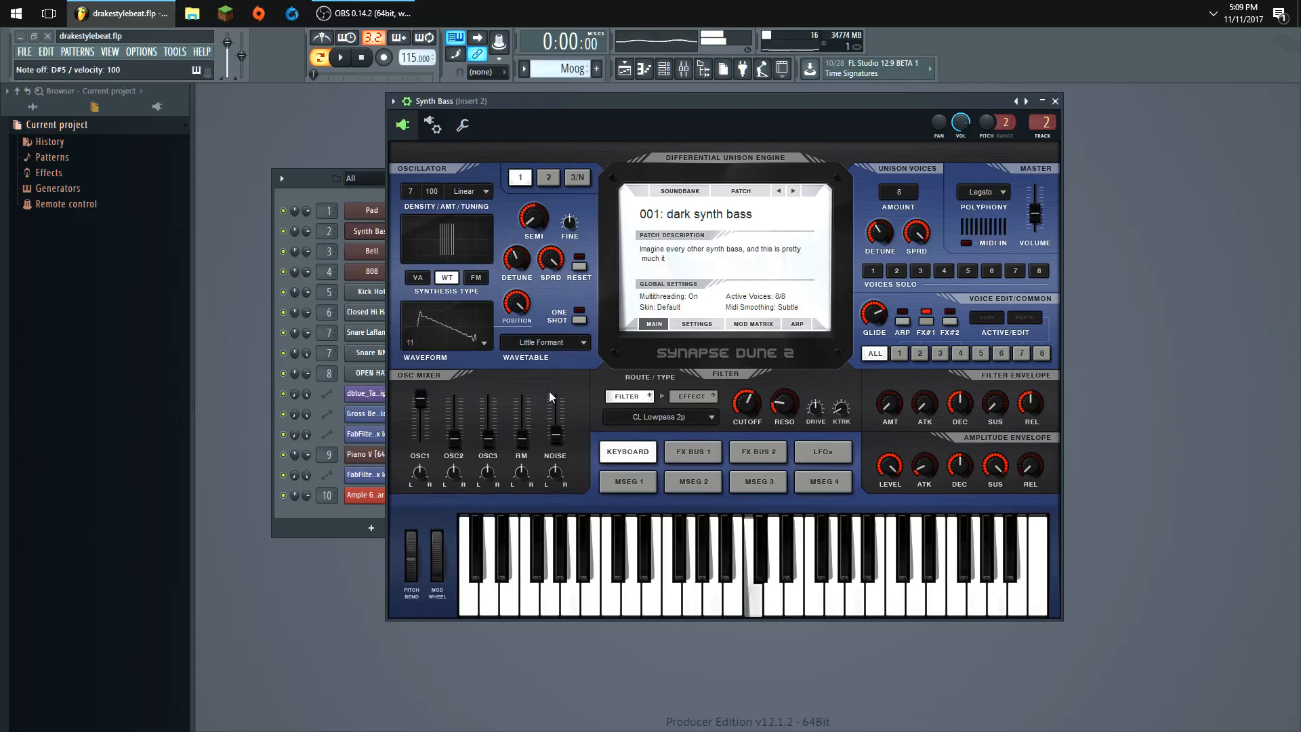
key("z")
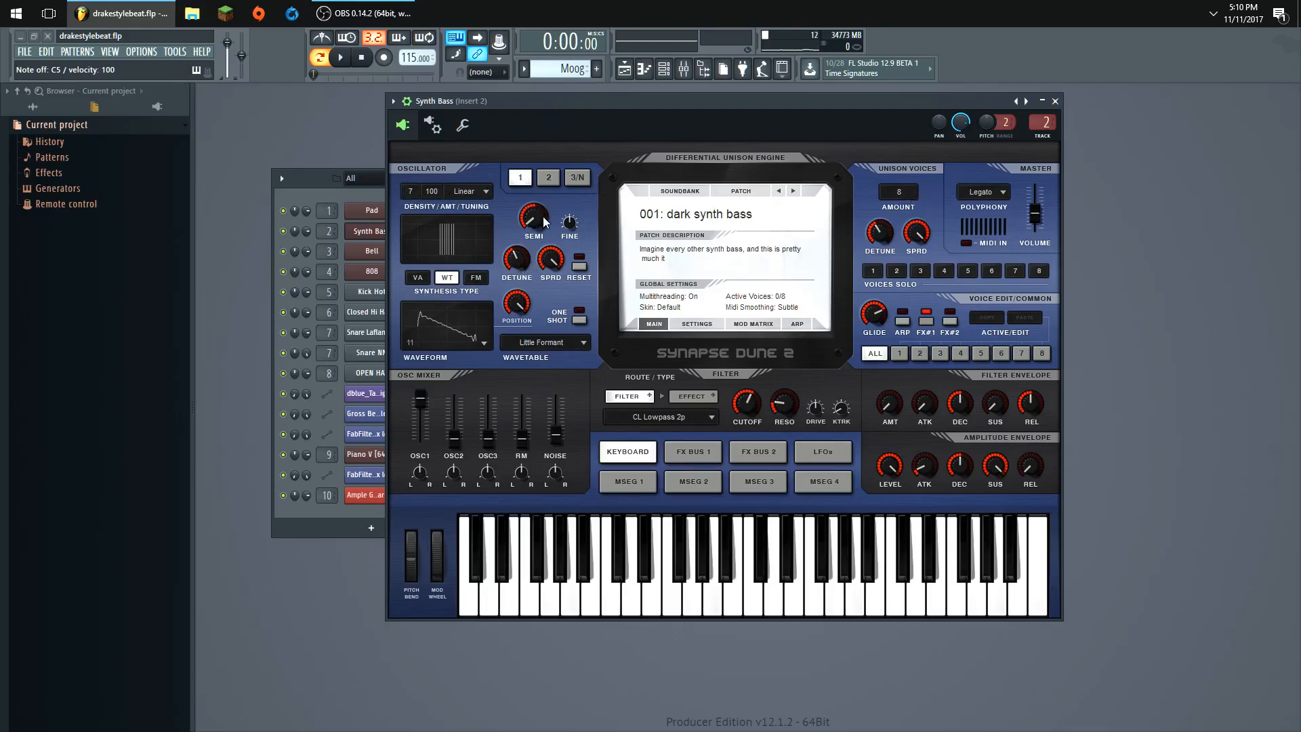
- Set oscillator 1's Semi to -36 and audition the Synth Bass with the oscillator 3/N settings shown
left_click_drag(538, 220, 526, 271)
left_click(572, 176)
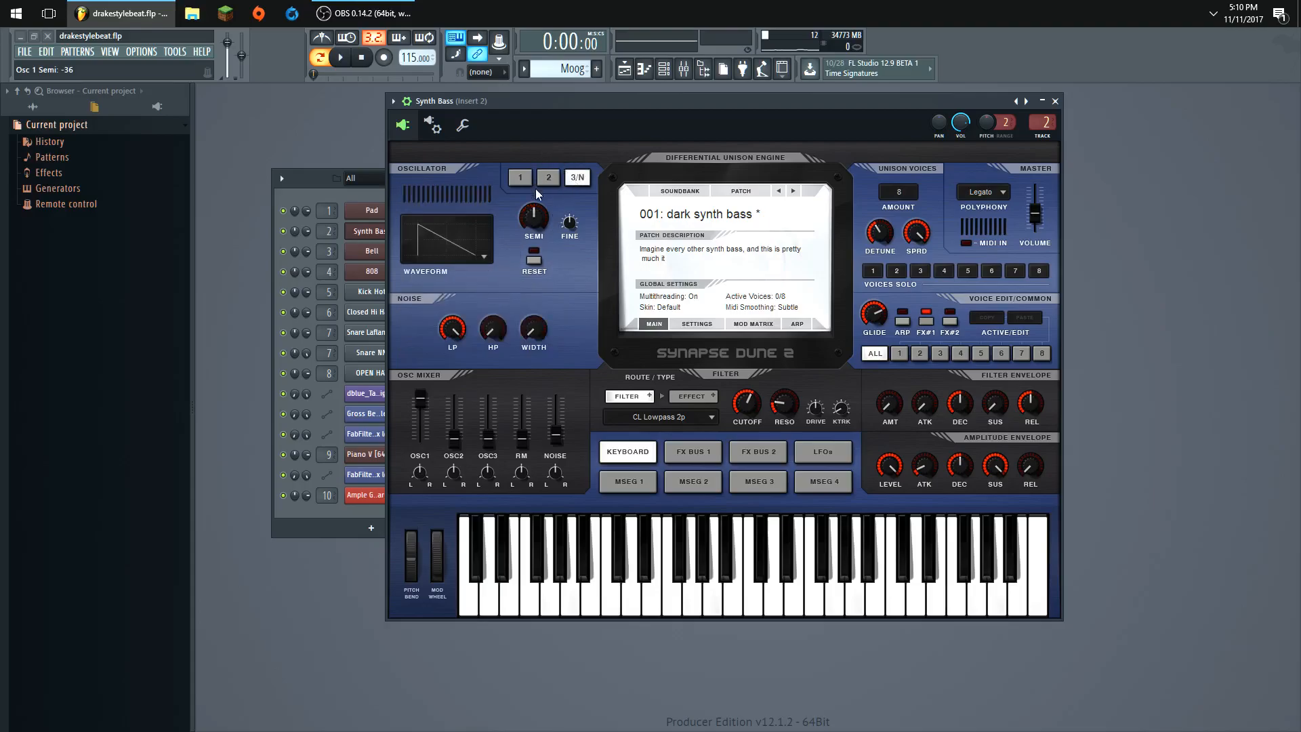
key("q")
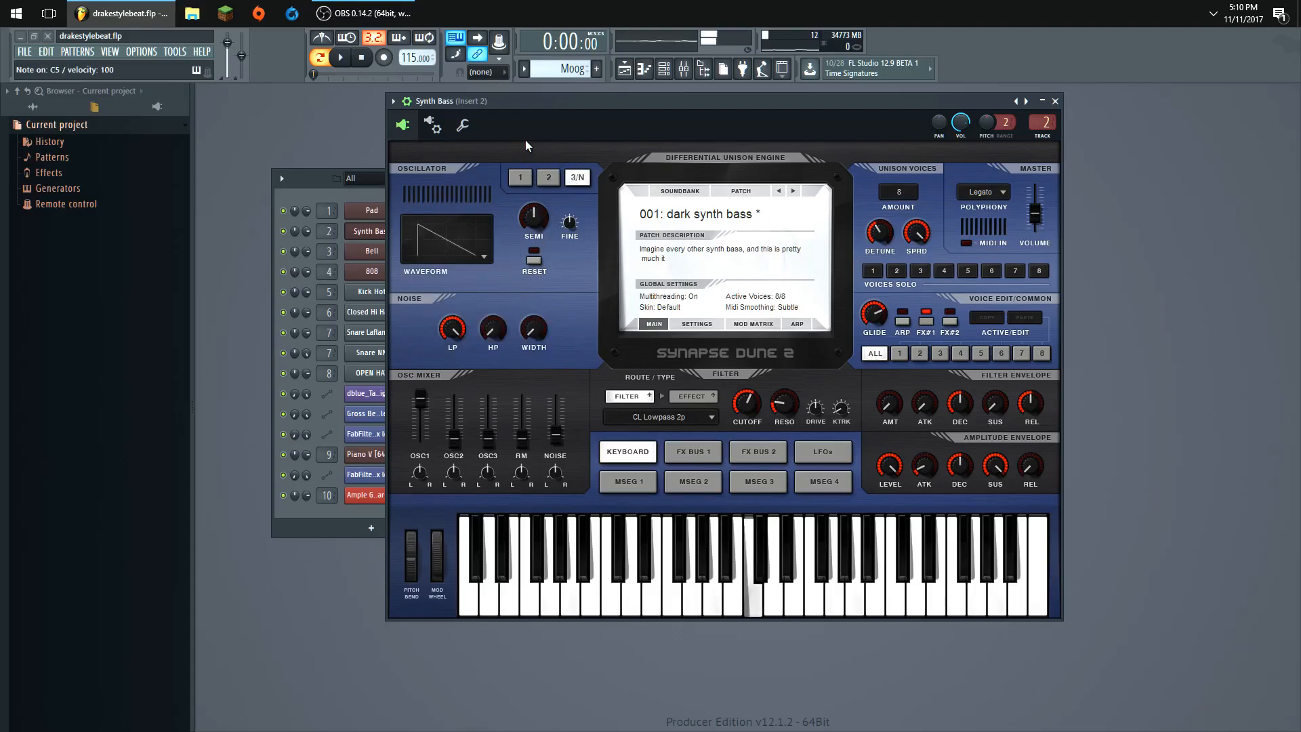
key("q")
key("e")
key("t")
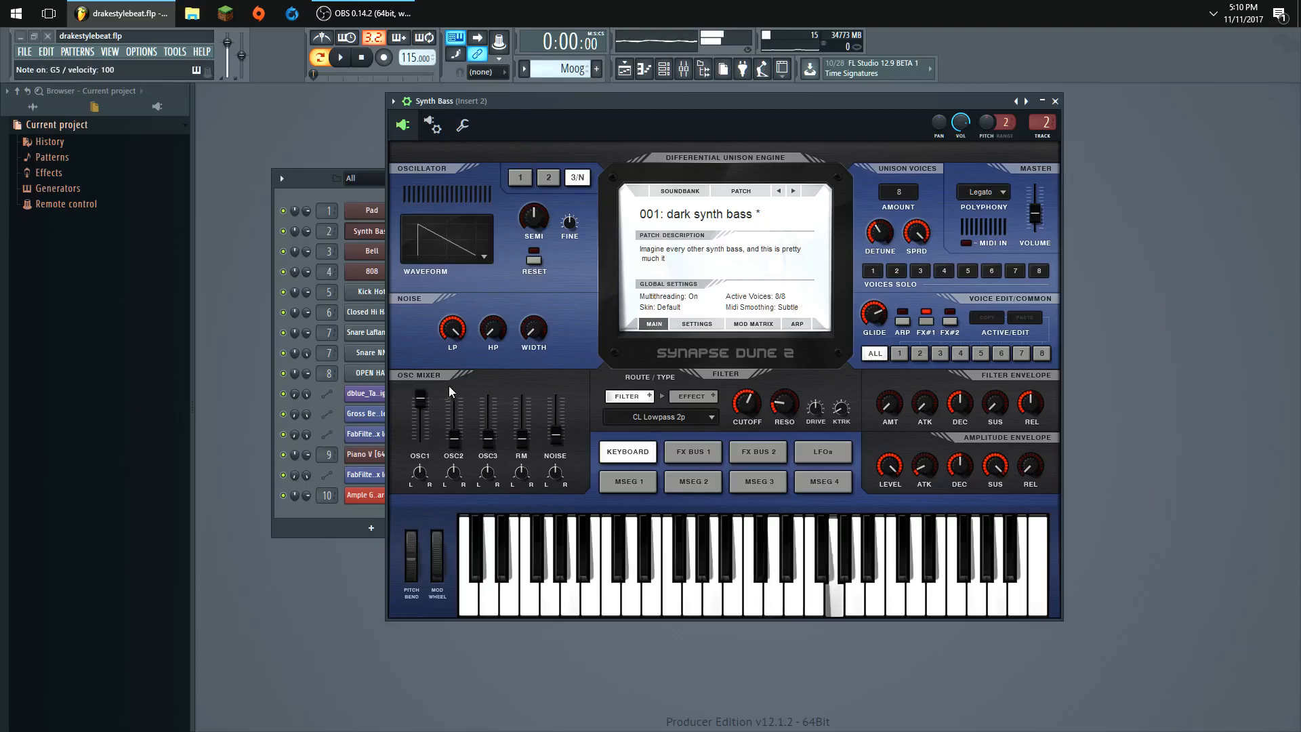
- Audition the dark synth bass patch by playing a long series of notes on the Synth Bass
key("e")
key("t")
key("w")
key("q")
key("t")
key("w")
key("w")
key("q")
key("t")
key("q")
key("w")
key("q")
key("w")
key("q")
key("w")
key("q")
key("t")
key("w")
key("q")
key("w")
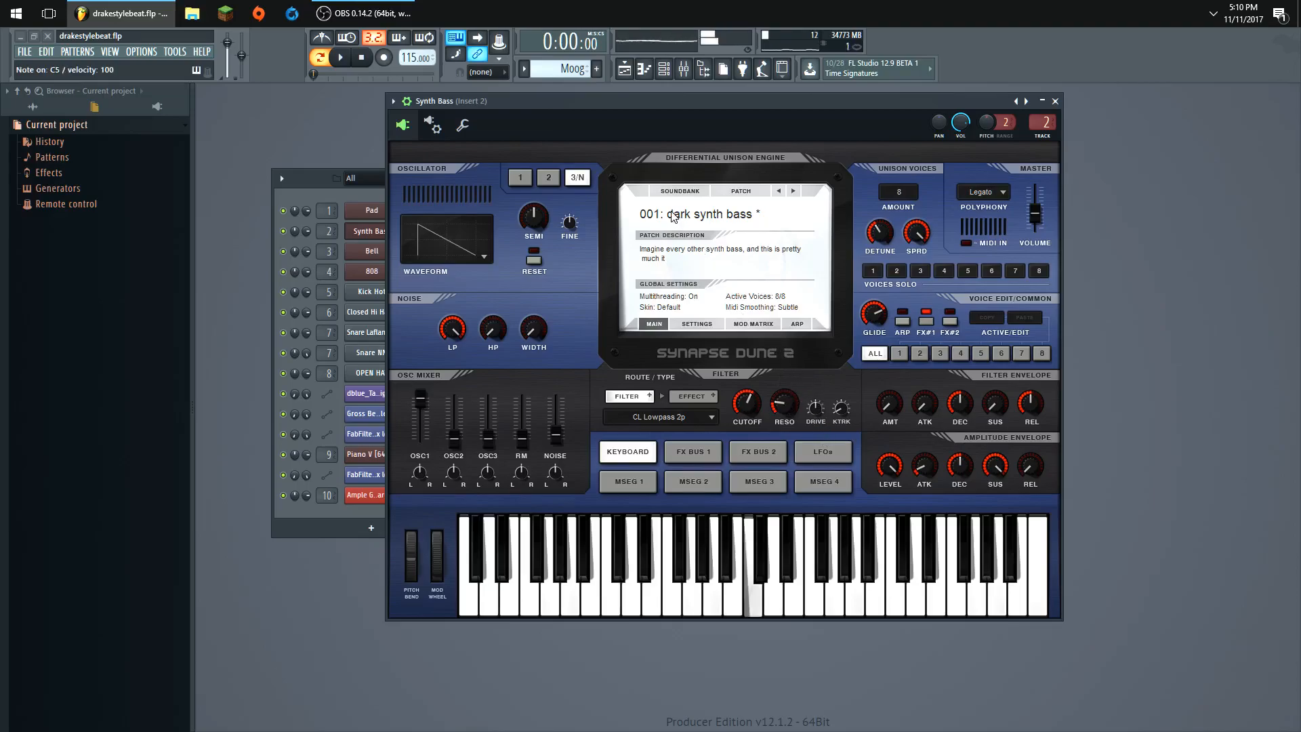
- Show the Synth Bass's FX Bus 1 and compare its sound with the Bitcrush distortion disabled and enabled
left_click(692, 458)
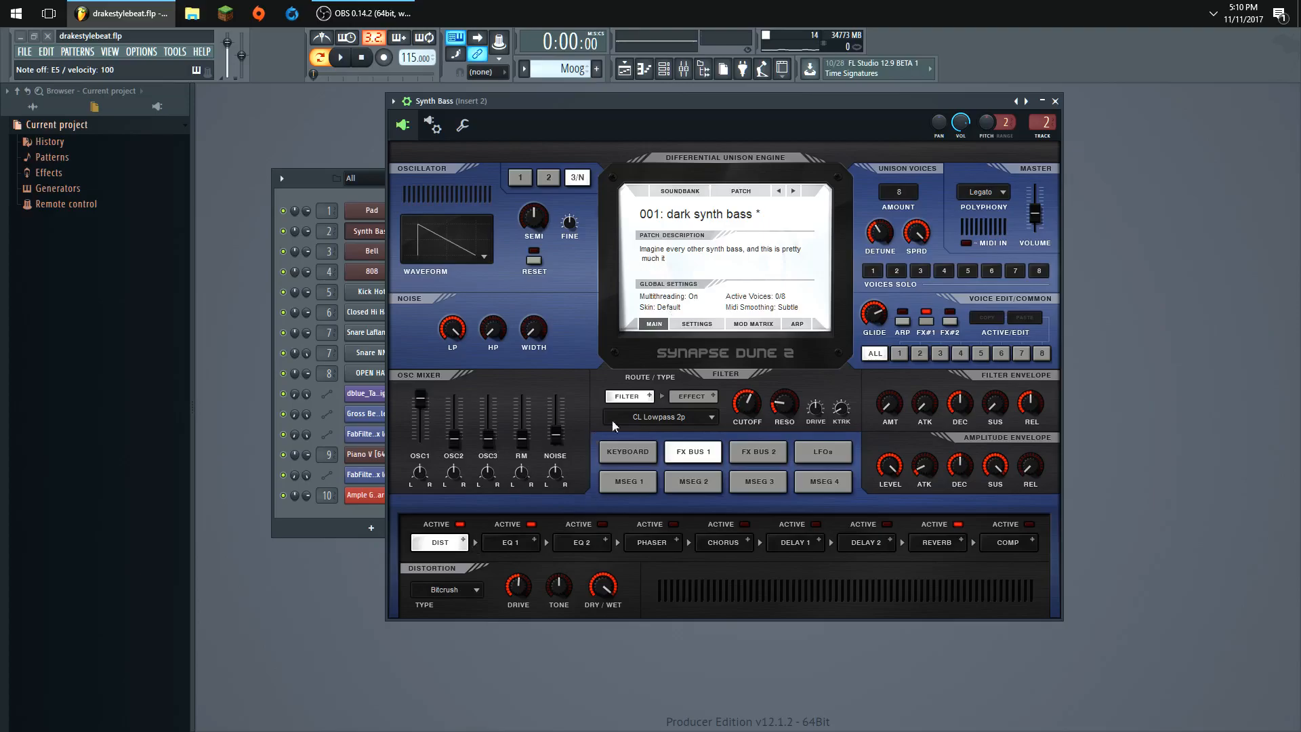
left_click_drag(534, 102, 530, 104)
left_click(455, 527)
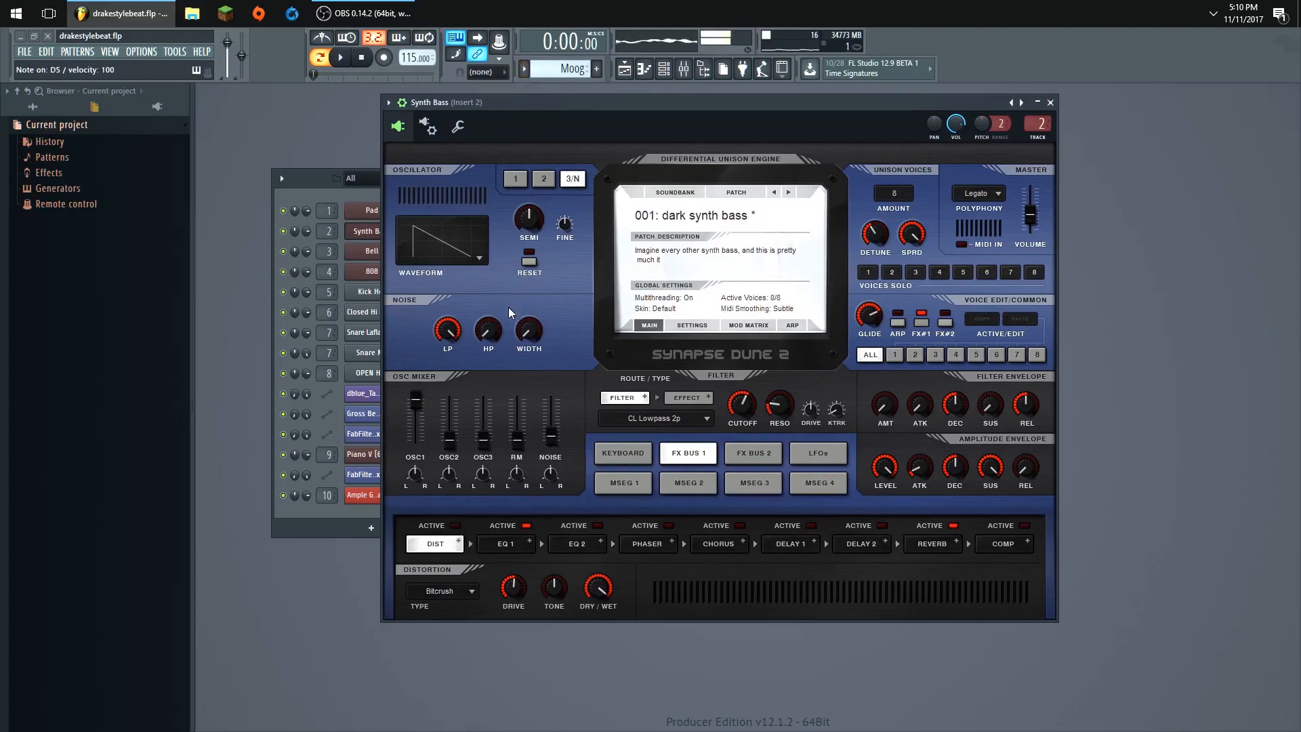
left_click(453, 527)
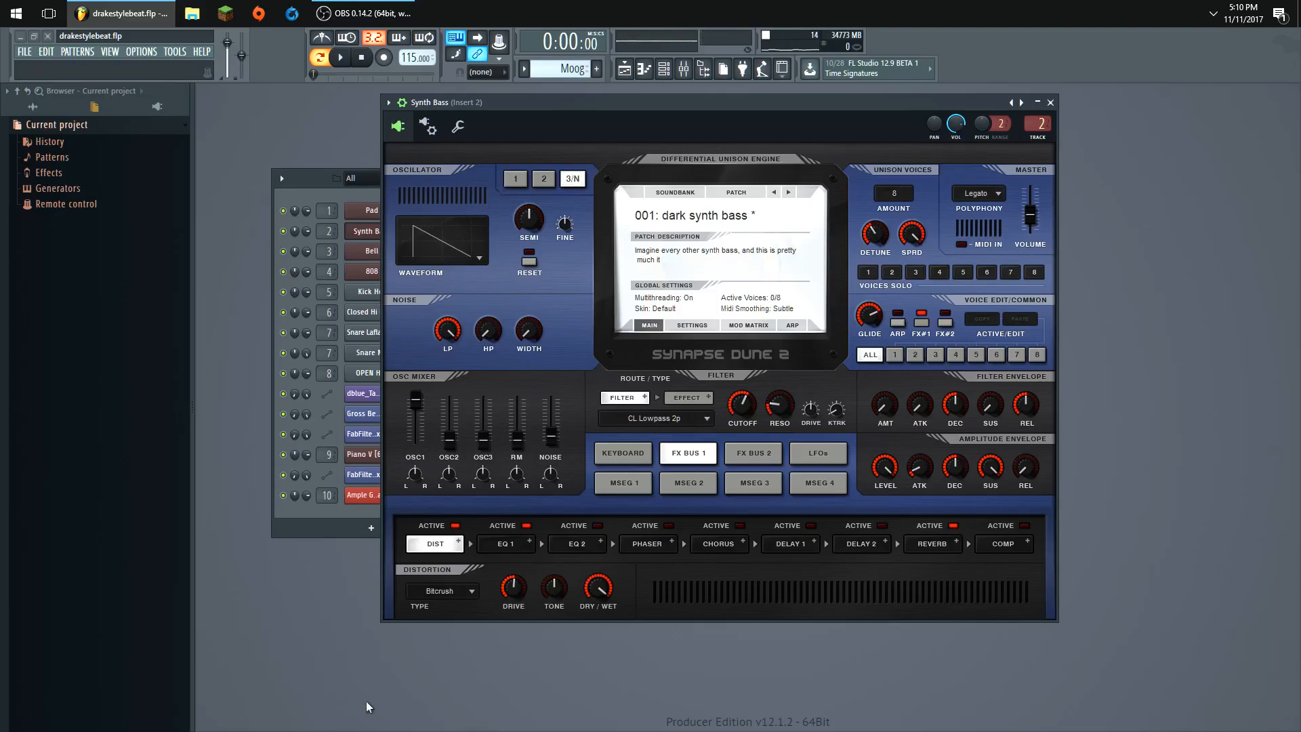
left_click(454, 526)
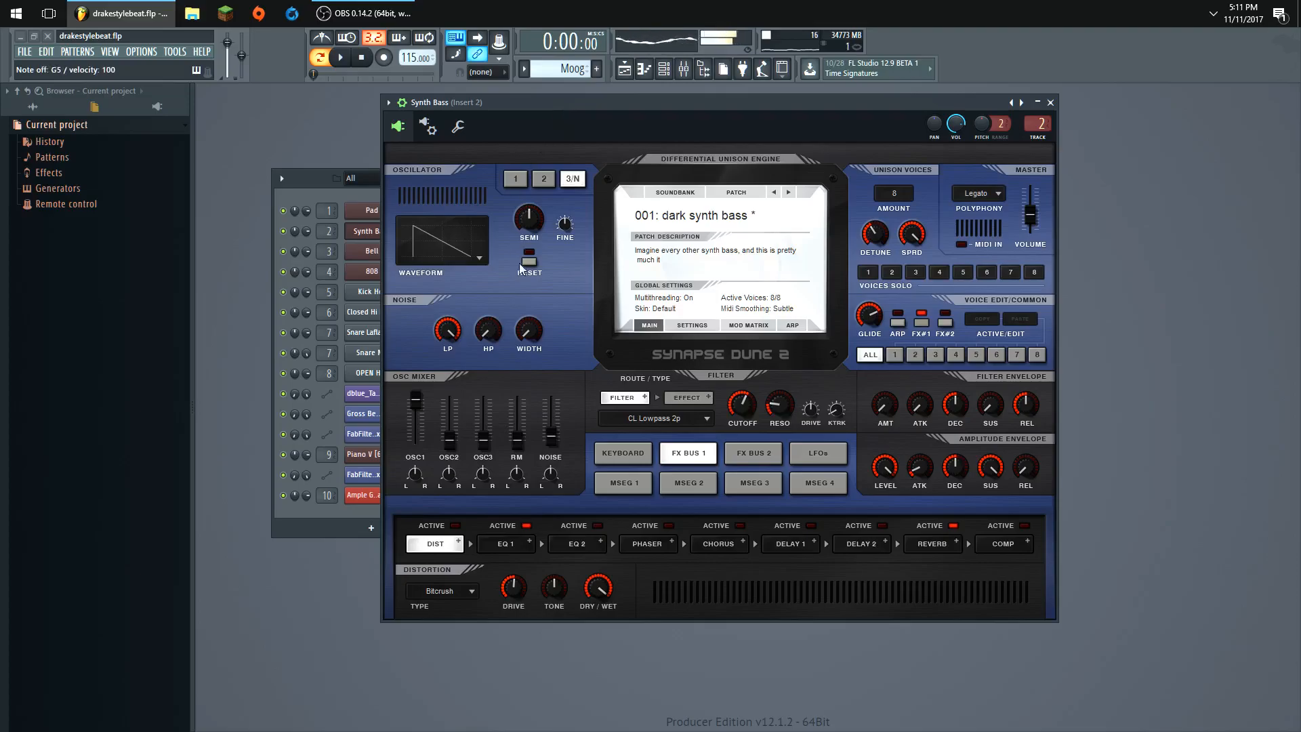
left_click(455, 525)
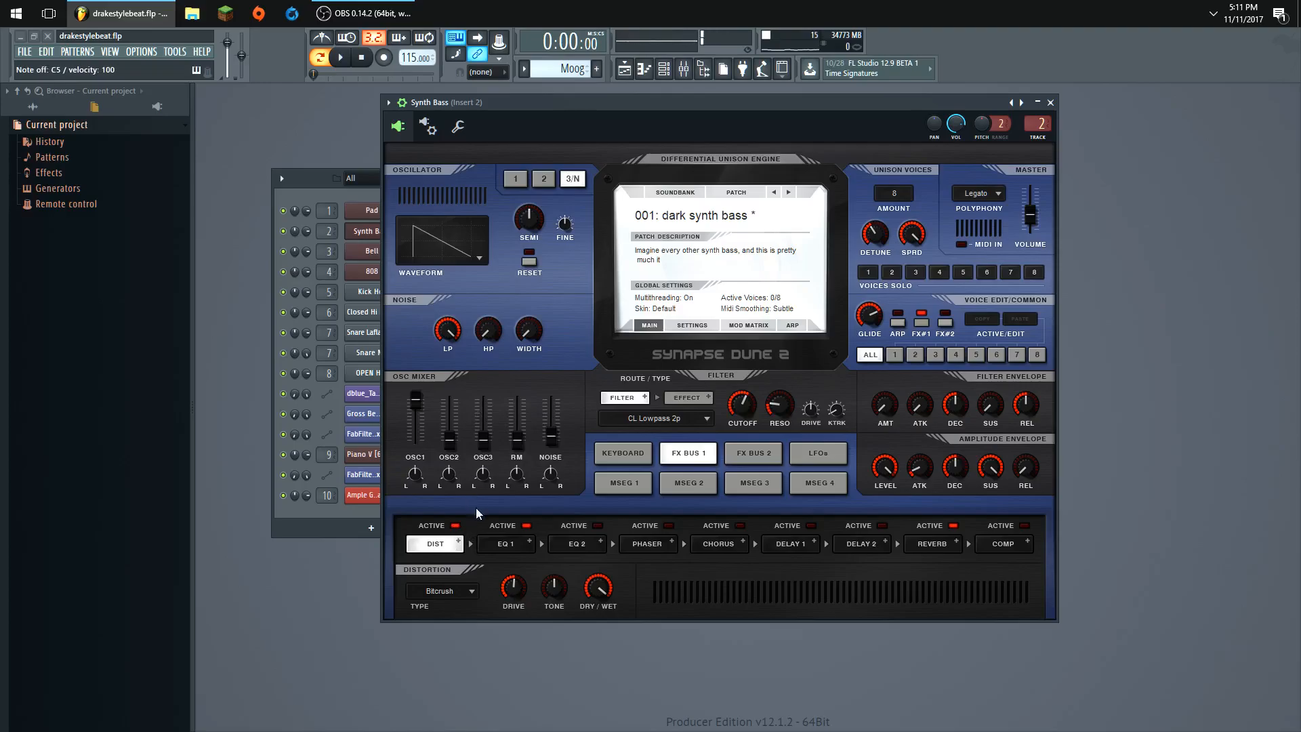
- Examine the EQ 1 and Reverb settings in the Synth Bass's FX Bus 1 while auditioning notes
left_click(510, 548)
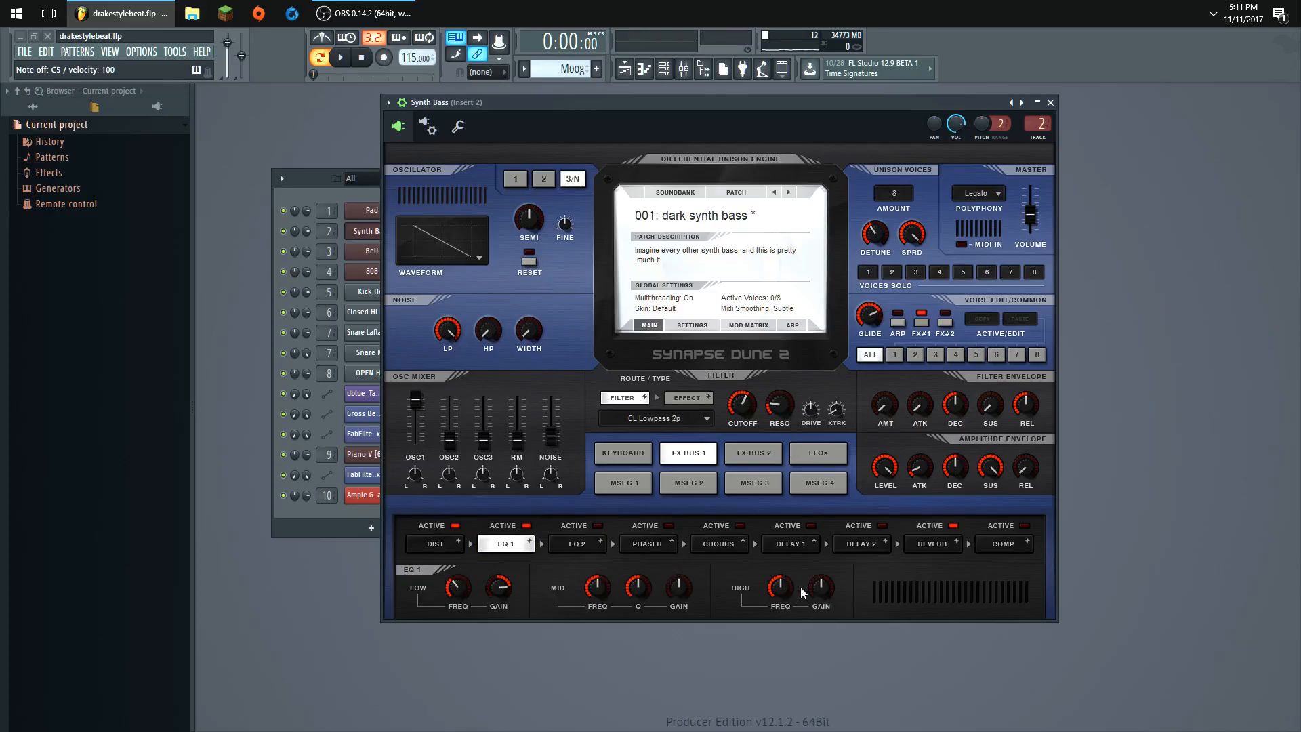
left_click(942, 546)
key("b")
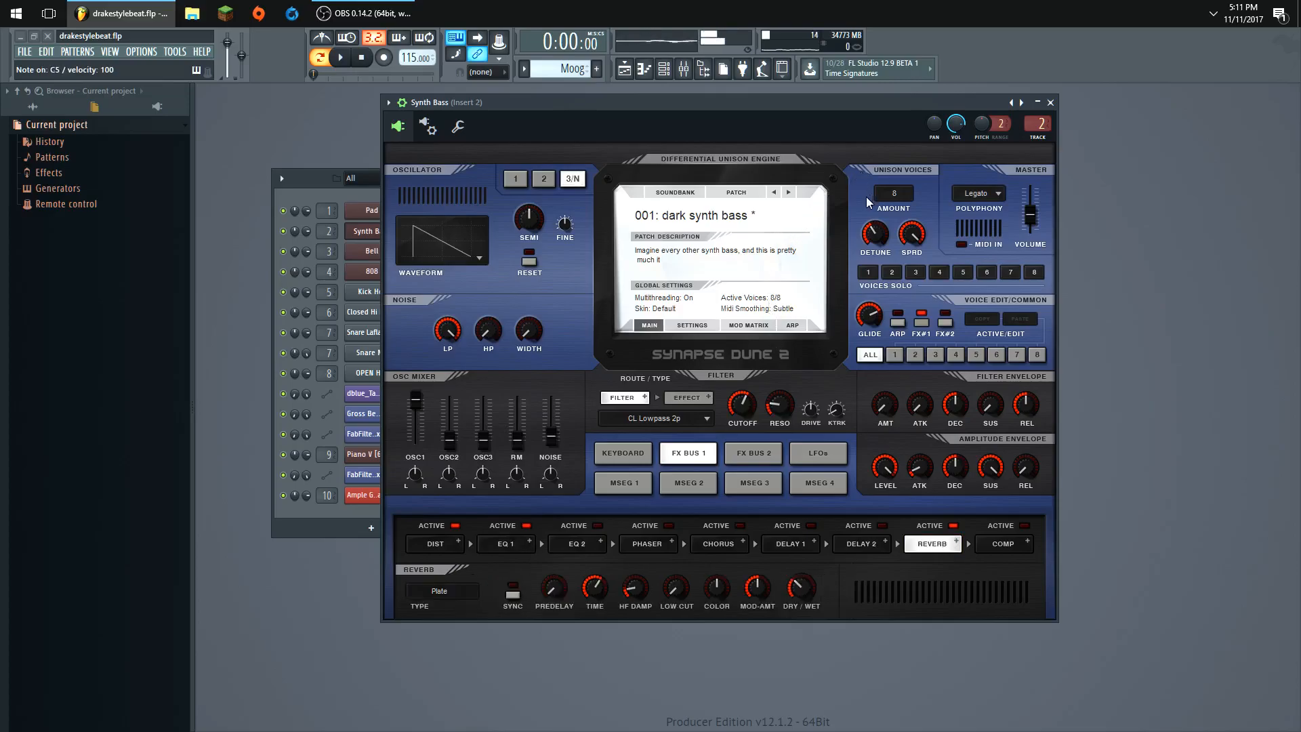
key("b")
- Play the Moog pattern, close the synth and follow the Synth Bass notes in the piano roll, closing it and stopping playback when done
key("space")
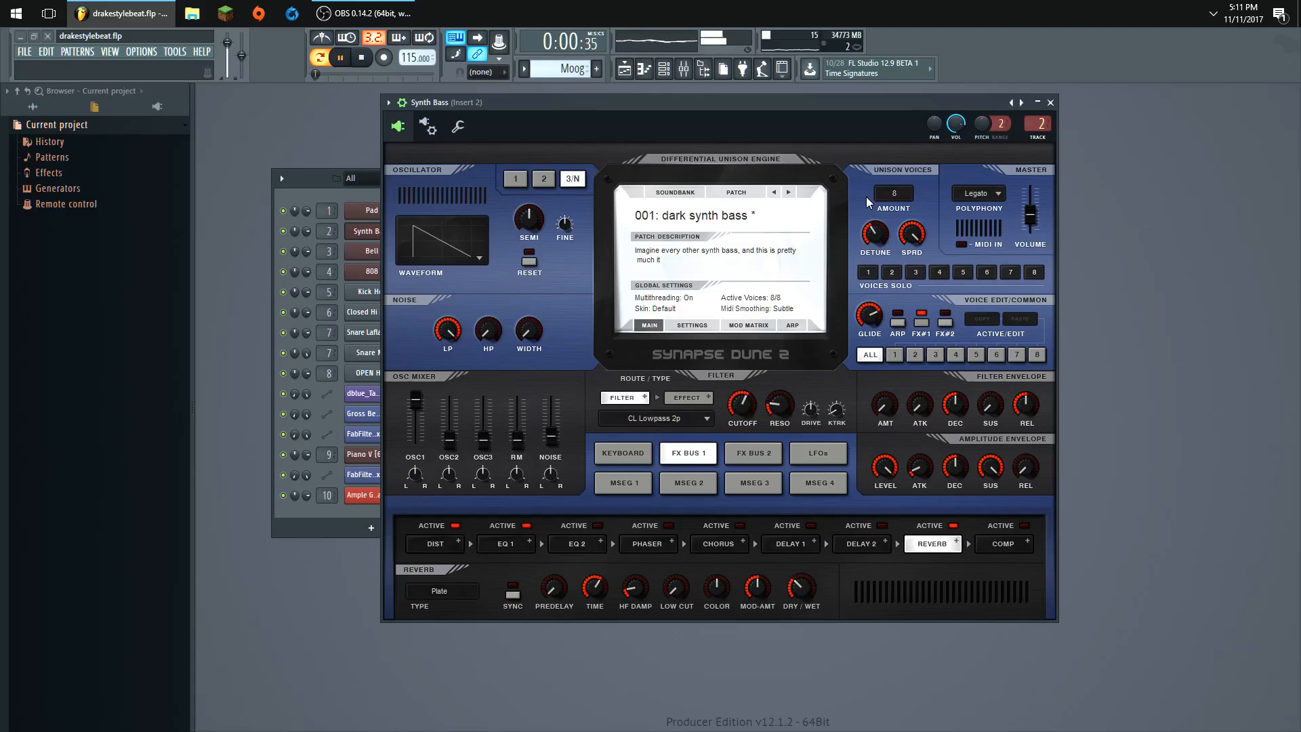
left_click(1050, 102)
right_click(392, 232)
left_click(415, 229)
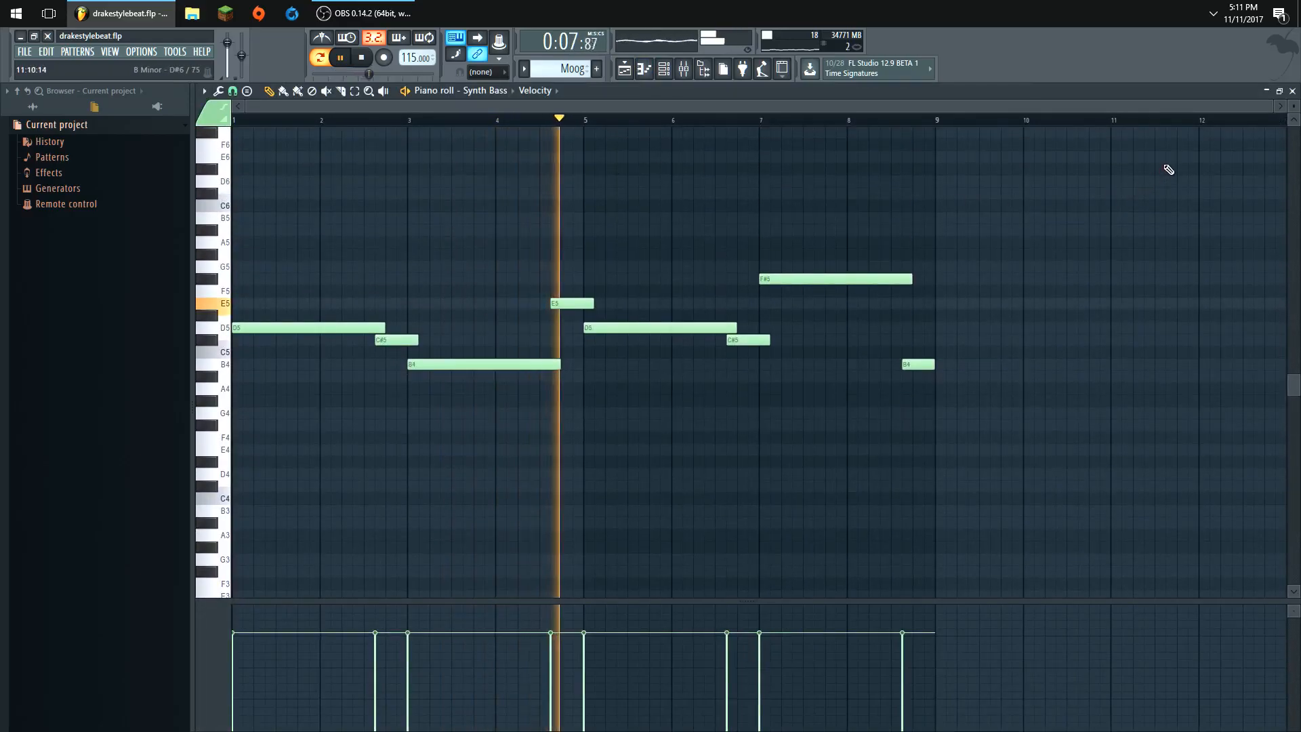
left_click(1293, 91)
key("space")
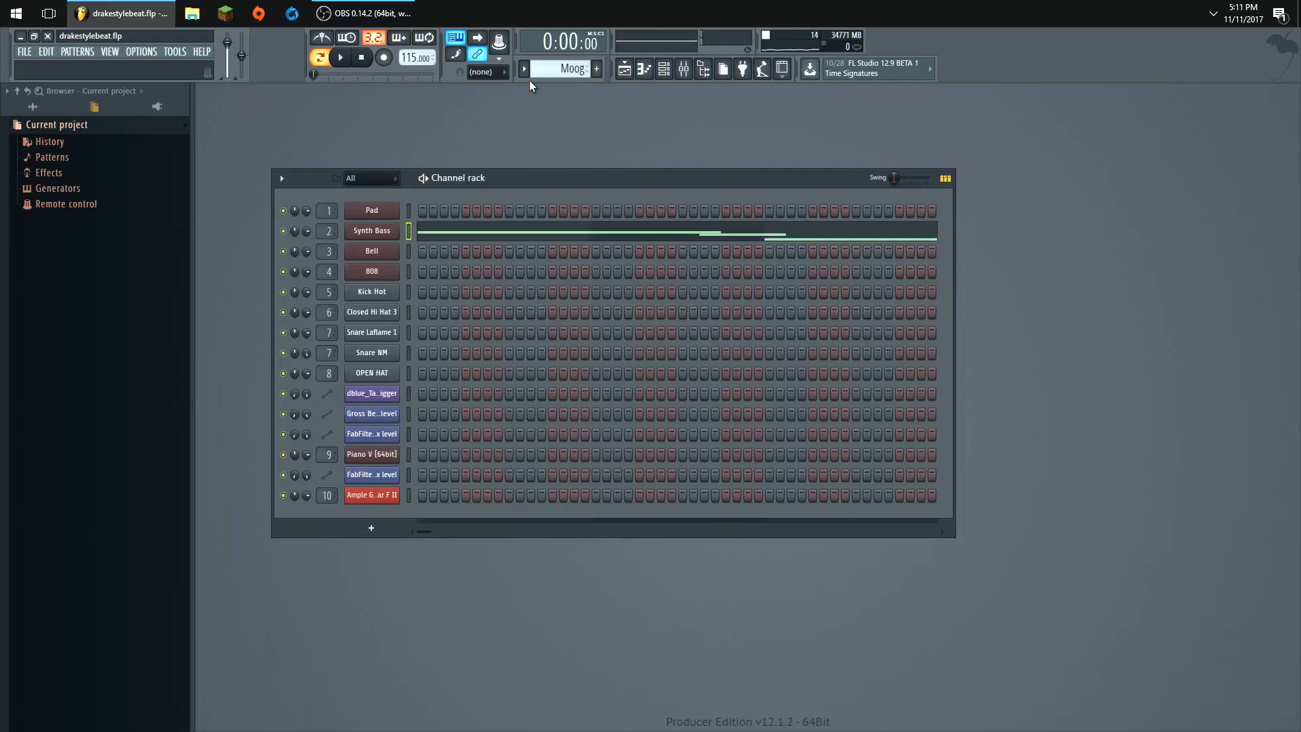
- Select the Sylenth1 [64bit] #2 pattern and play it while viewing the Bell notes in the piano roll, closing the roll when done
scroll(579, 68, "down", 1)
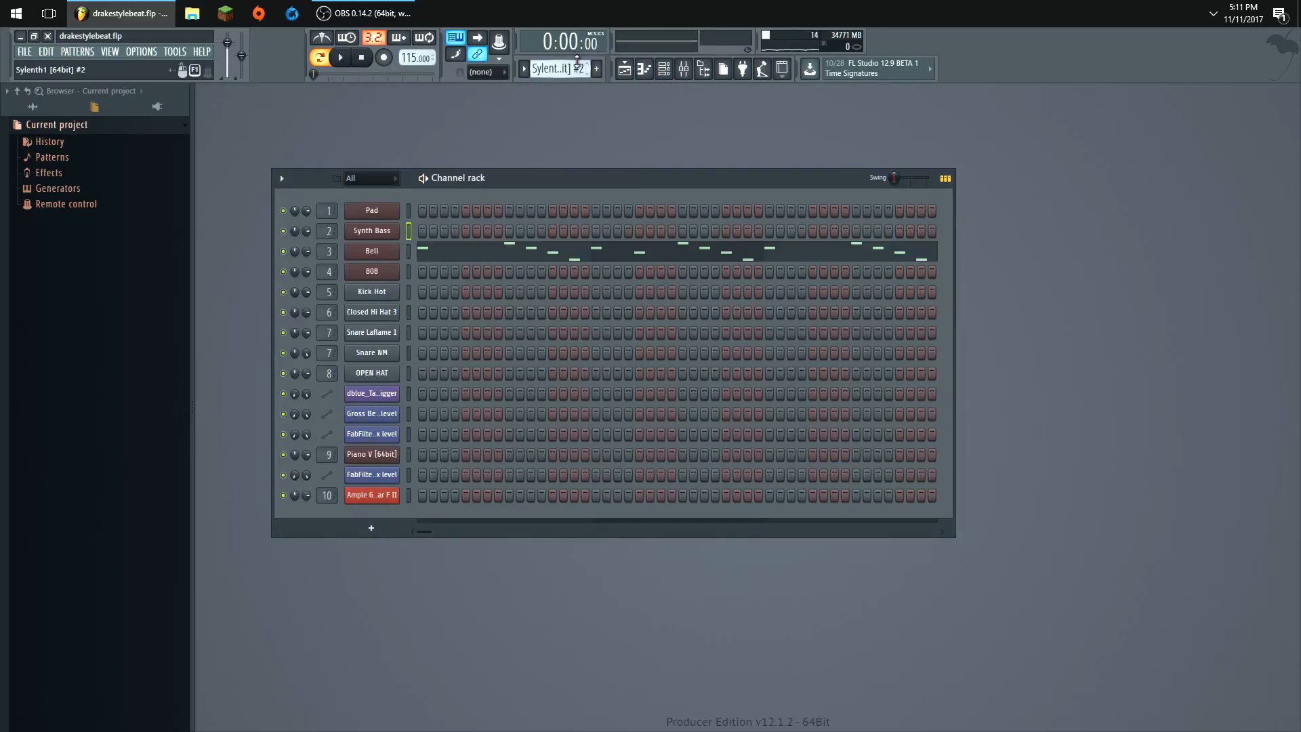
right_click(392, 251)
left_click(422, 254)
key("space")
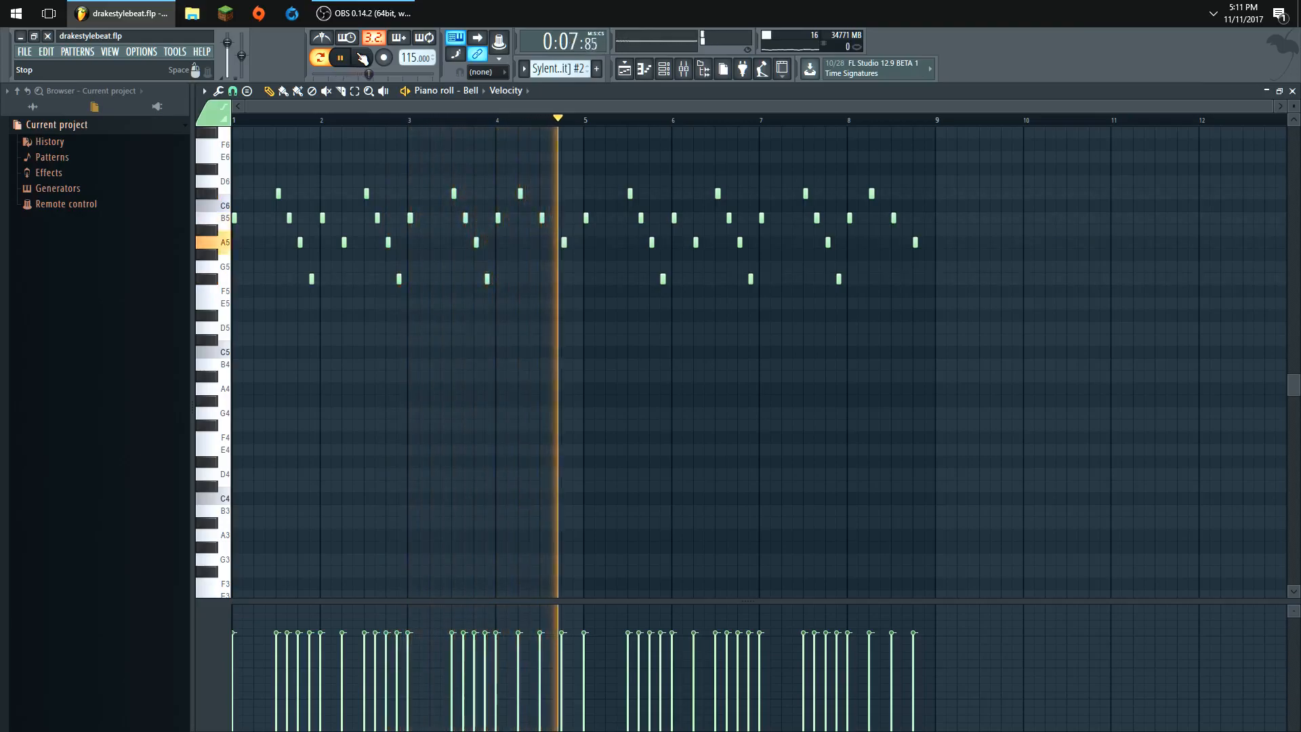
left_click(363, 59)
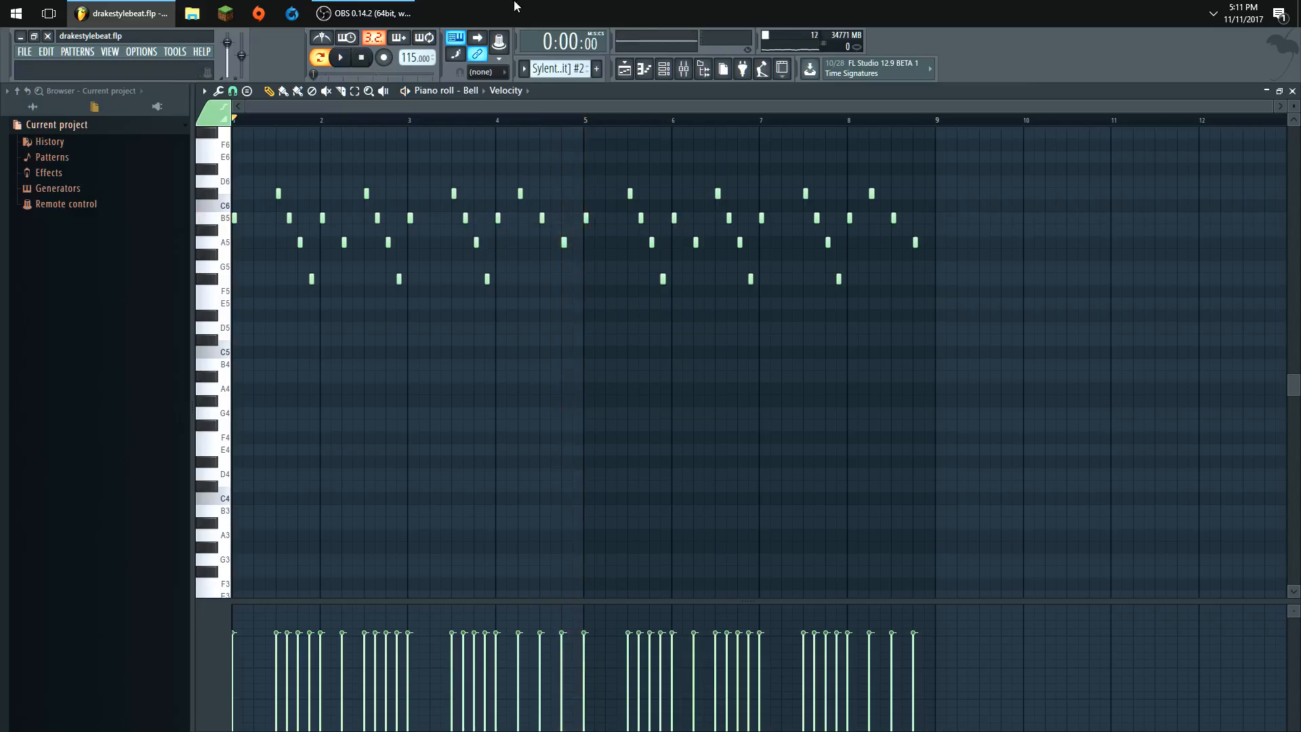
left_click(1267, 92)
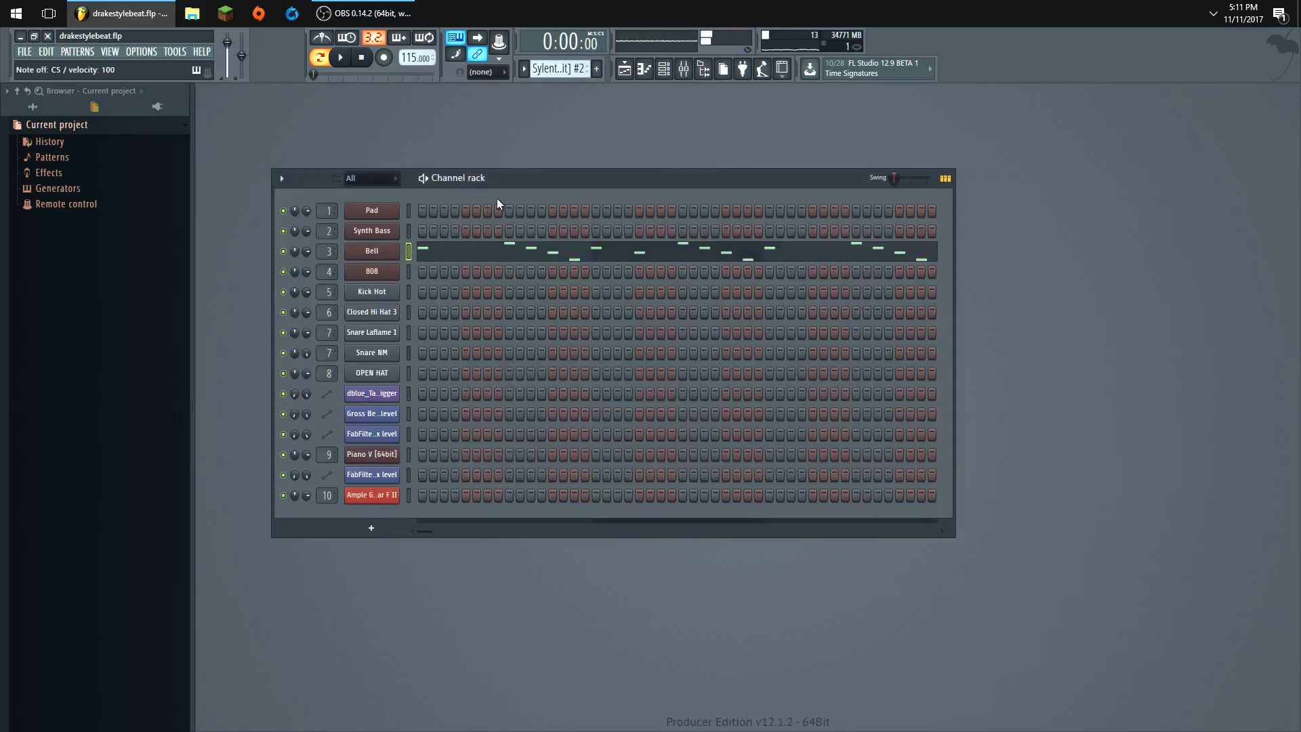
- Open the Bell instrument, Sylenth1, show its Part A oscillators and audition a note
left_click(384, 252)
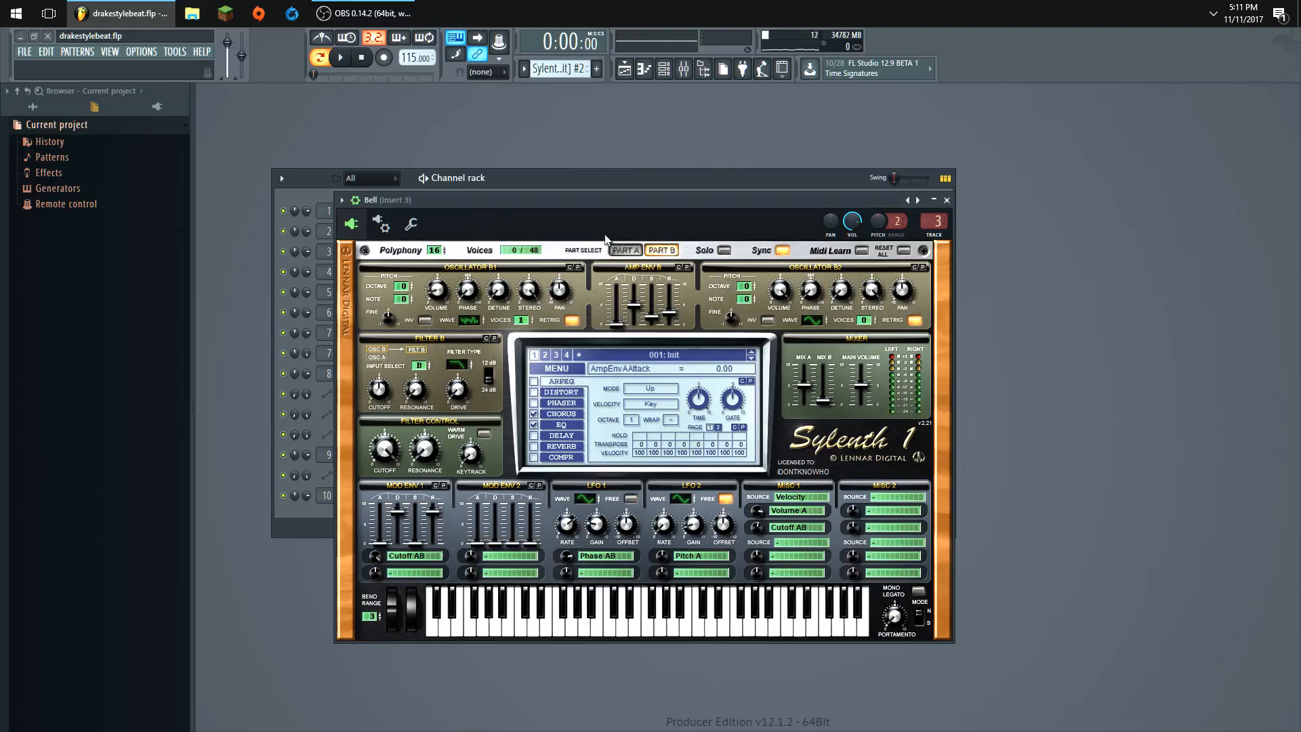
left_click(618, 252)
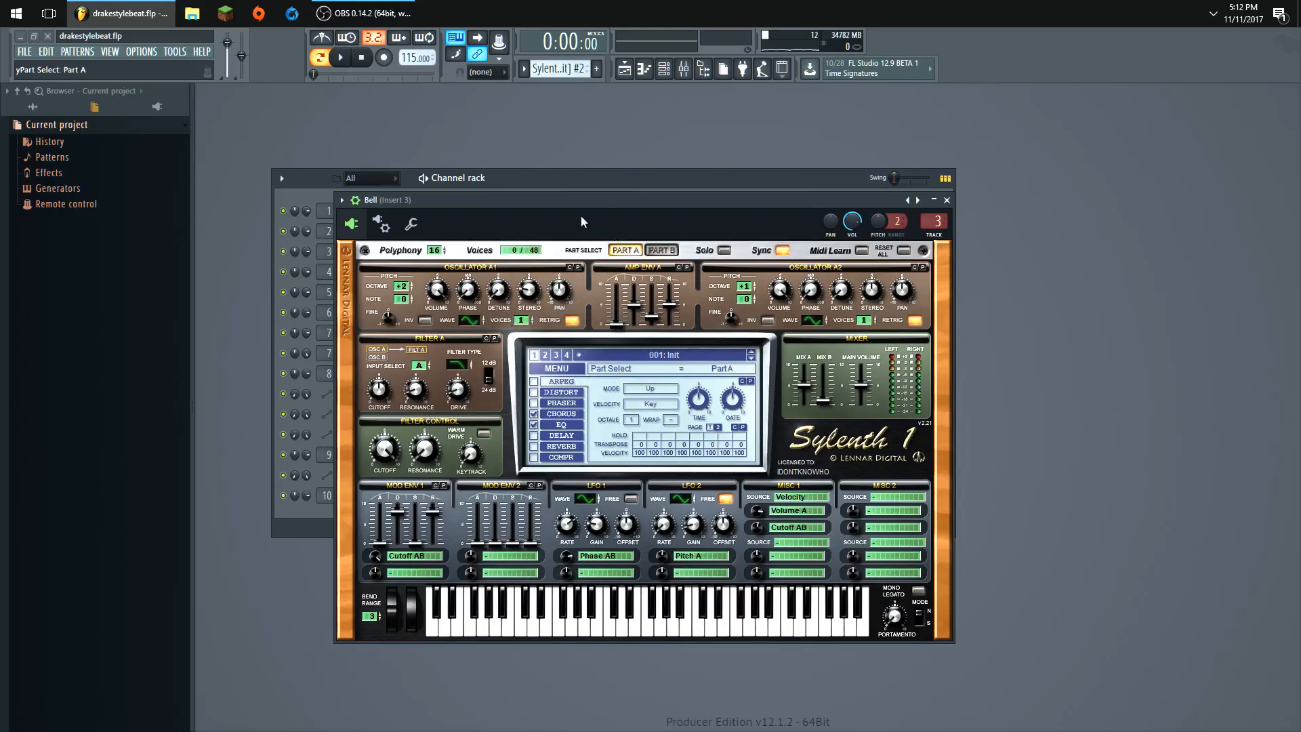
key("z")
key("z")
key("z")
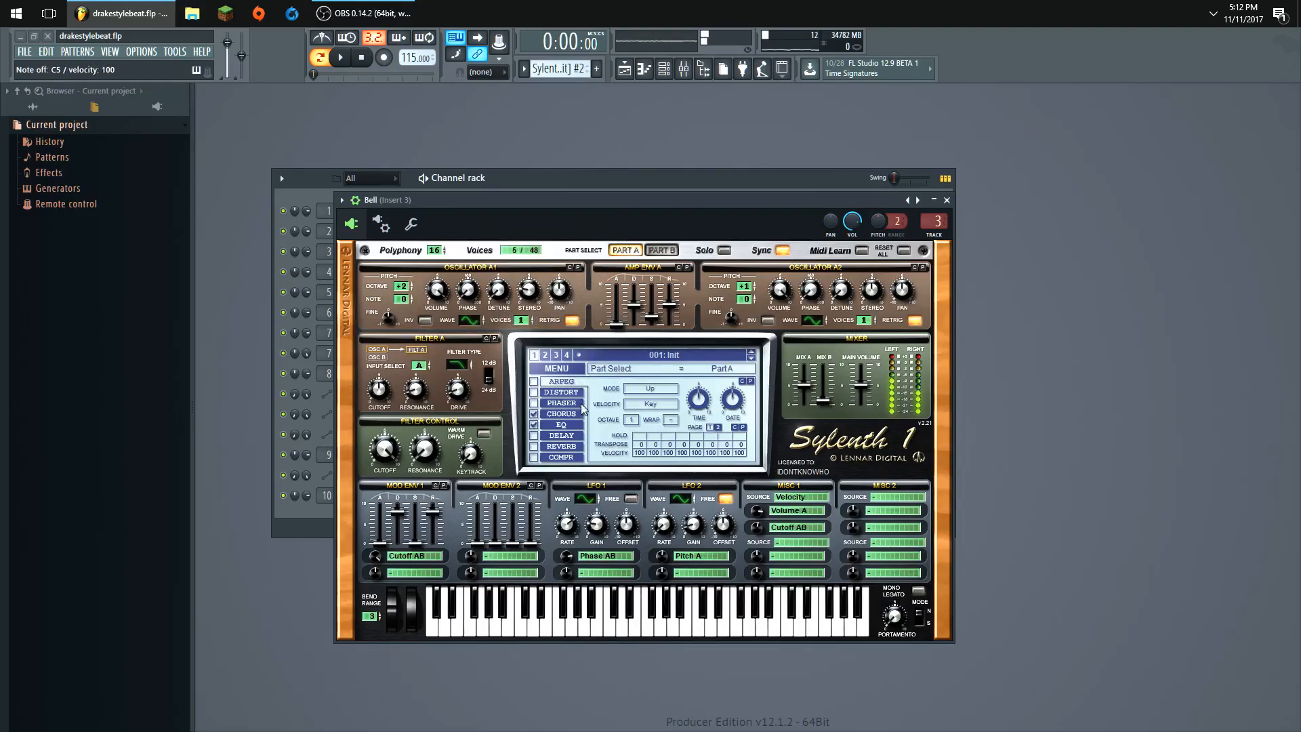
- Show the Bell's EQ effect settings and audition the sound with melodic note runs, closing the synth when done
left_click(576, 425)
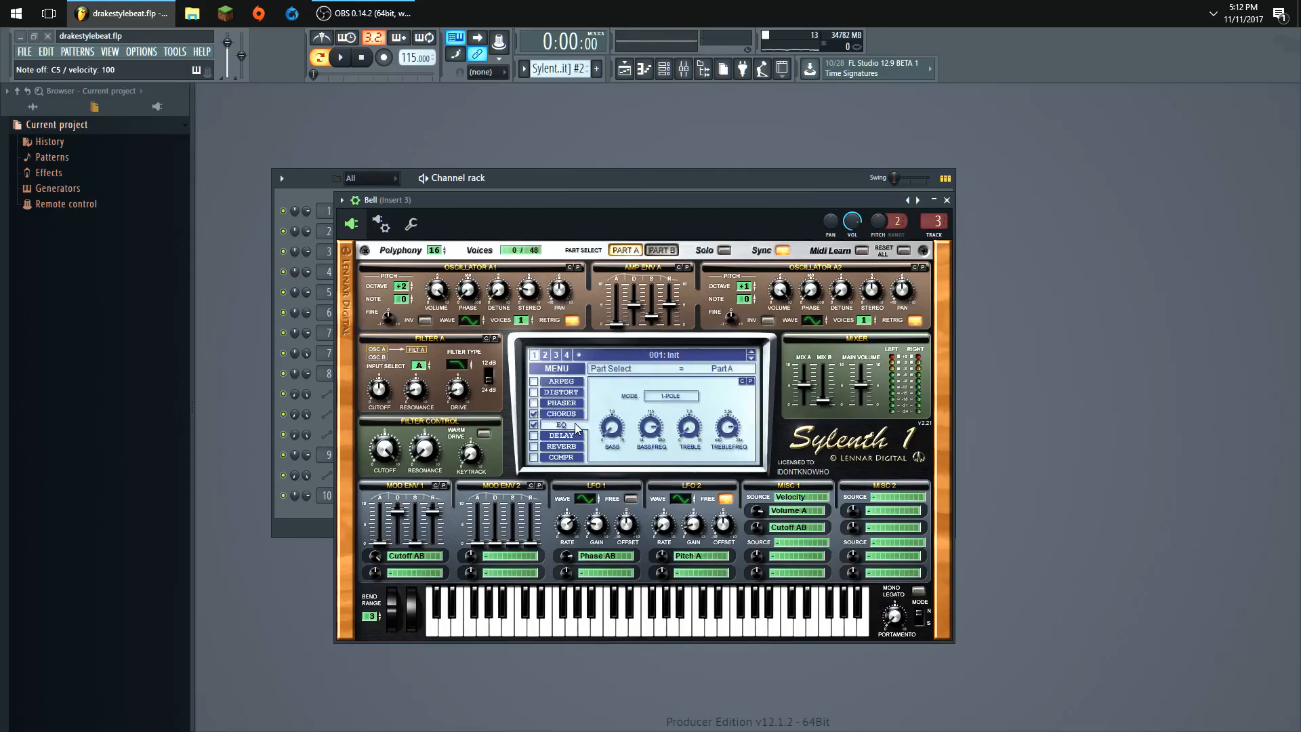
key("z")
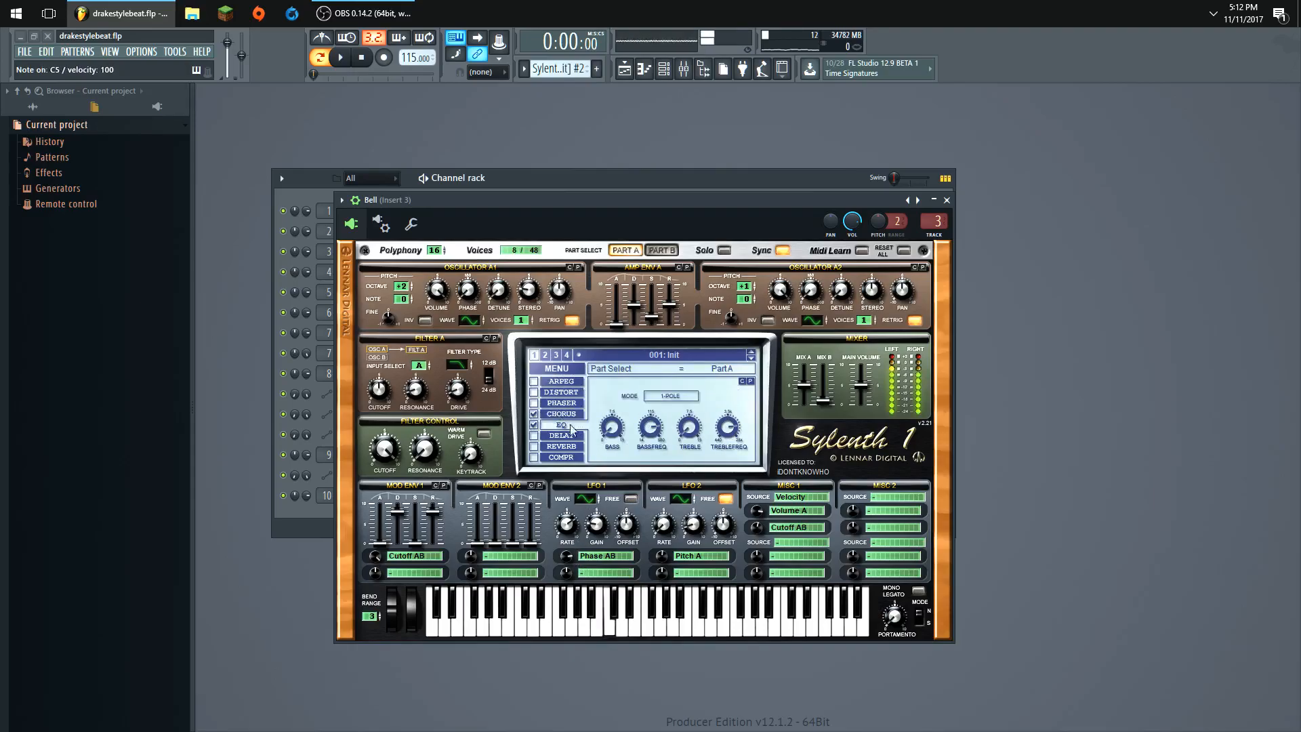
key("b")
key("c")
key("z")
key("b")
key("c")
key("b")
key("c")
key("b")
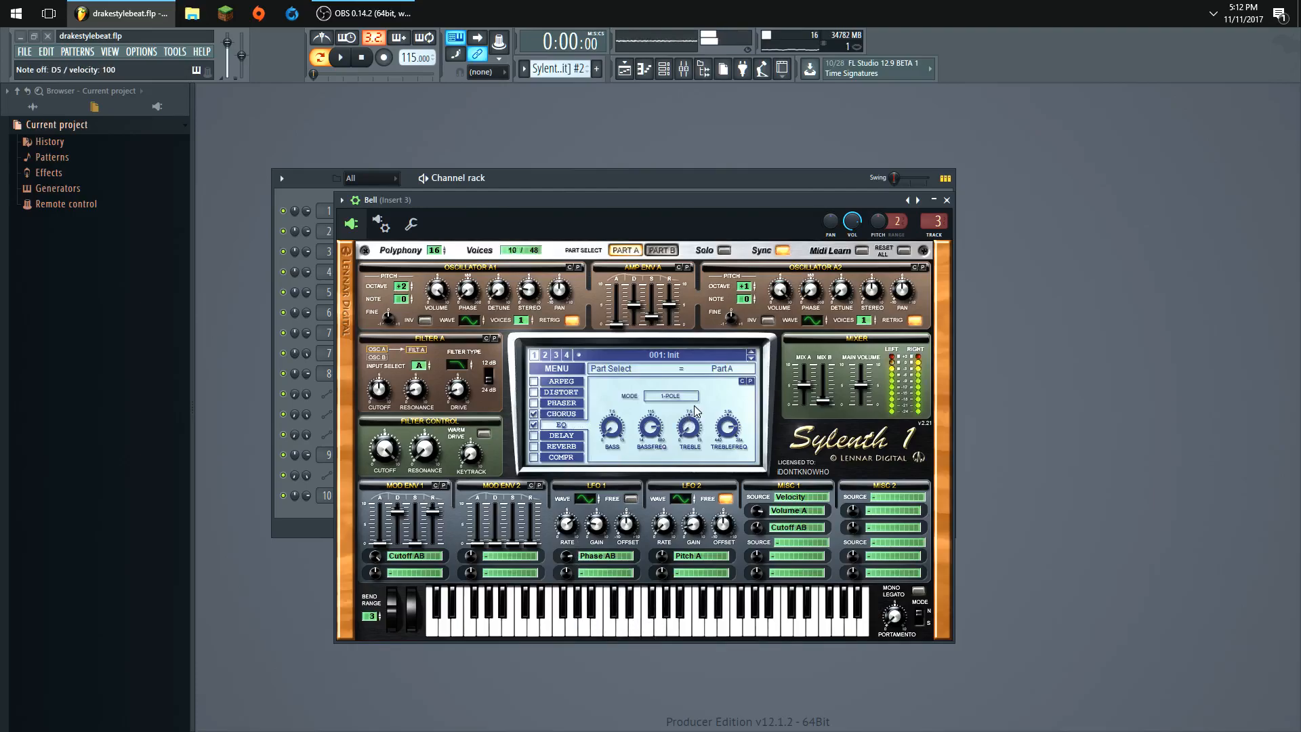
key("b")
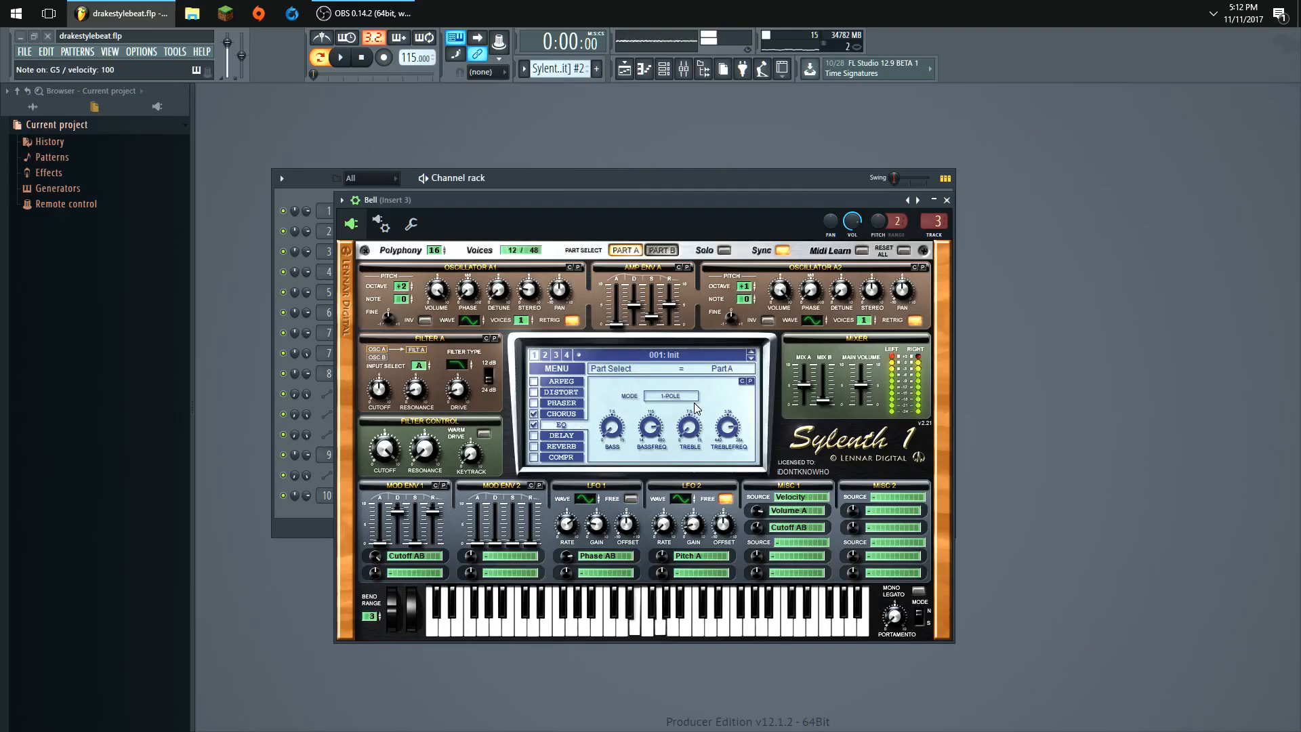
key("c")
key("c")
key("z")
key("b")
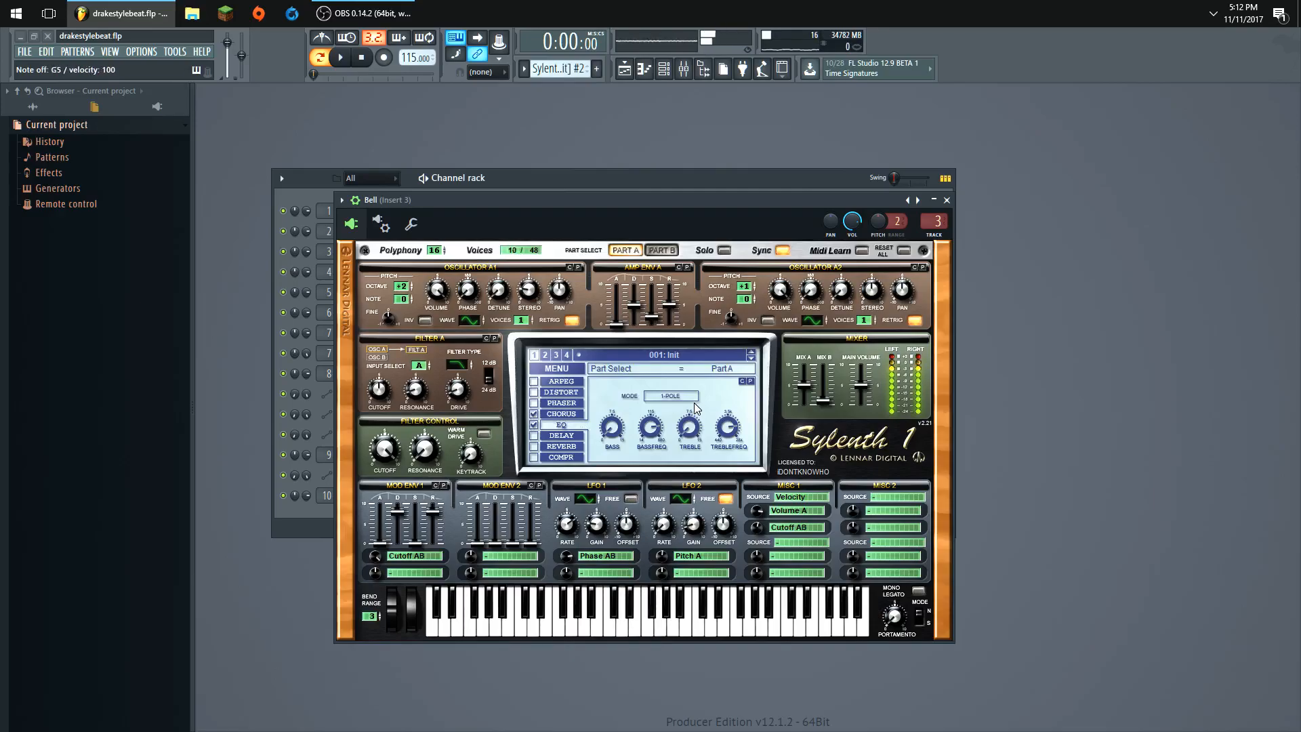
key("q")
key("e")
key("t")
key("e")
key("b")
key("e")
key("t")
key("q")
key("e")
key("t")
key("e")
key("t")
key("b")
key("e")
key("t")
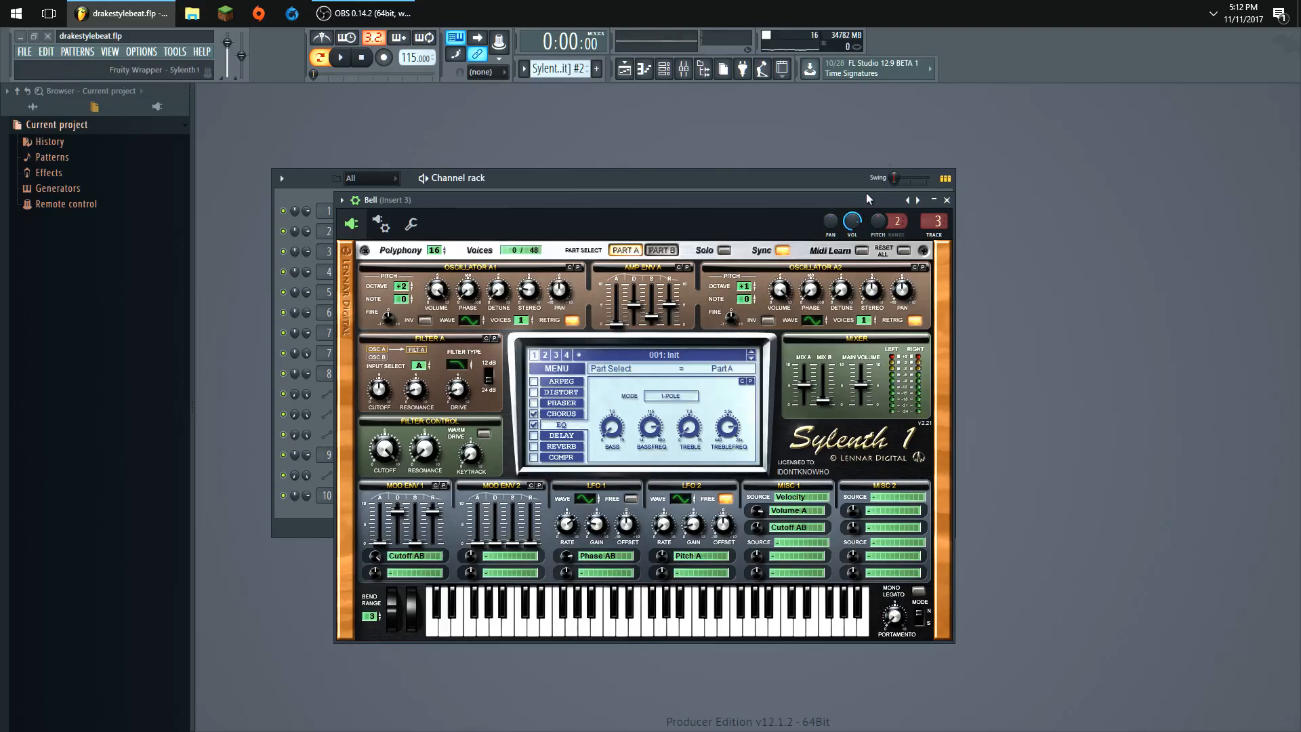
left_click(947, 201)
- Open the playlist, look over the arrangement of pattern clips and automation, and close it
left_click(114, 54)
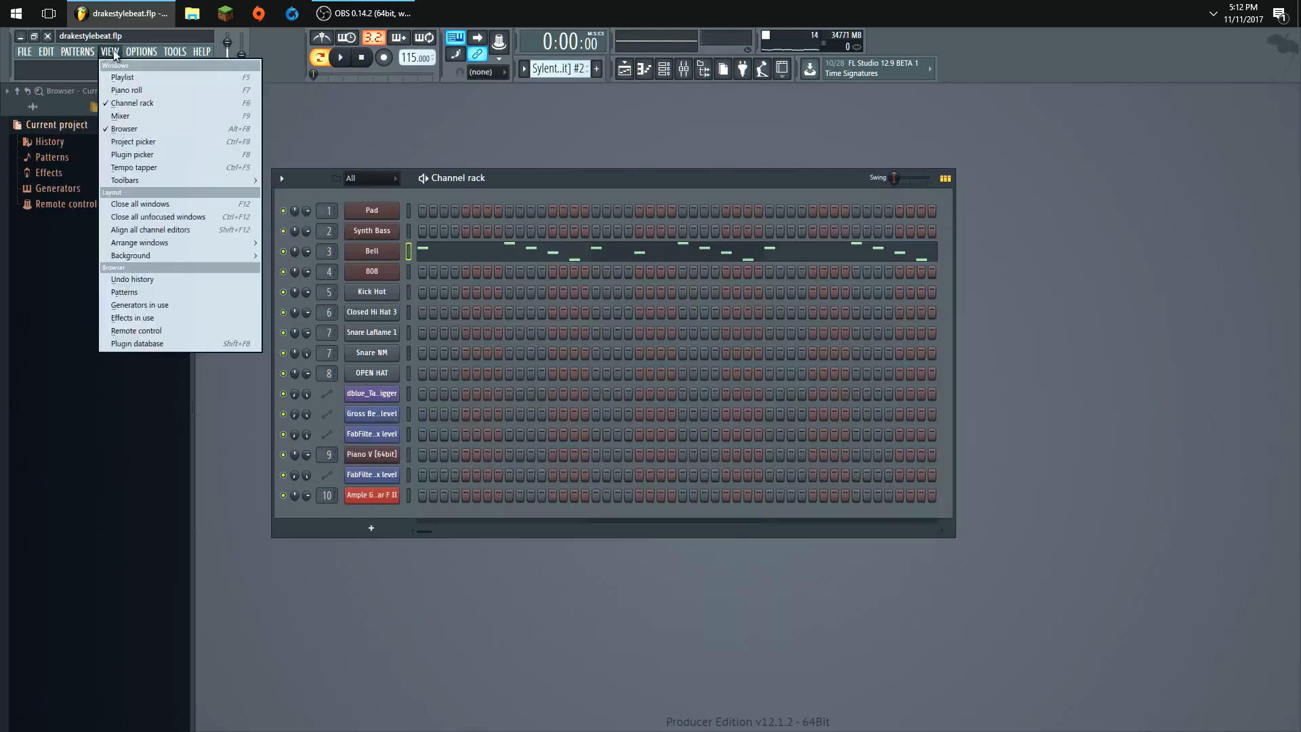
left_click(123, 77)
scroll(377, 162, "down", 3)
scroll(361, 156, "up", 5)
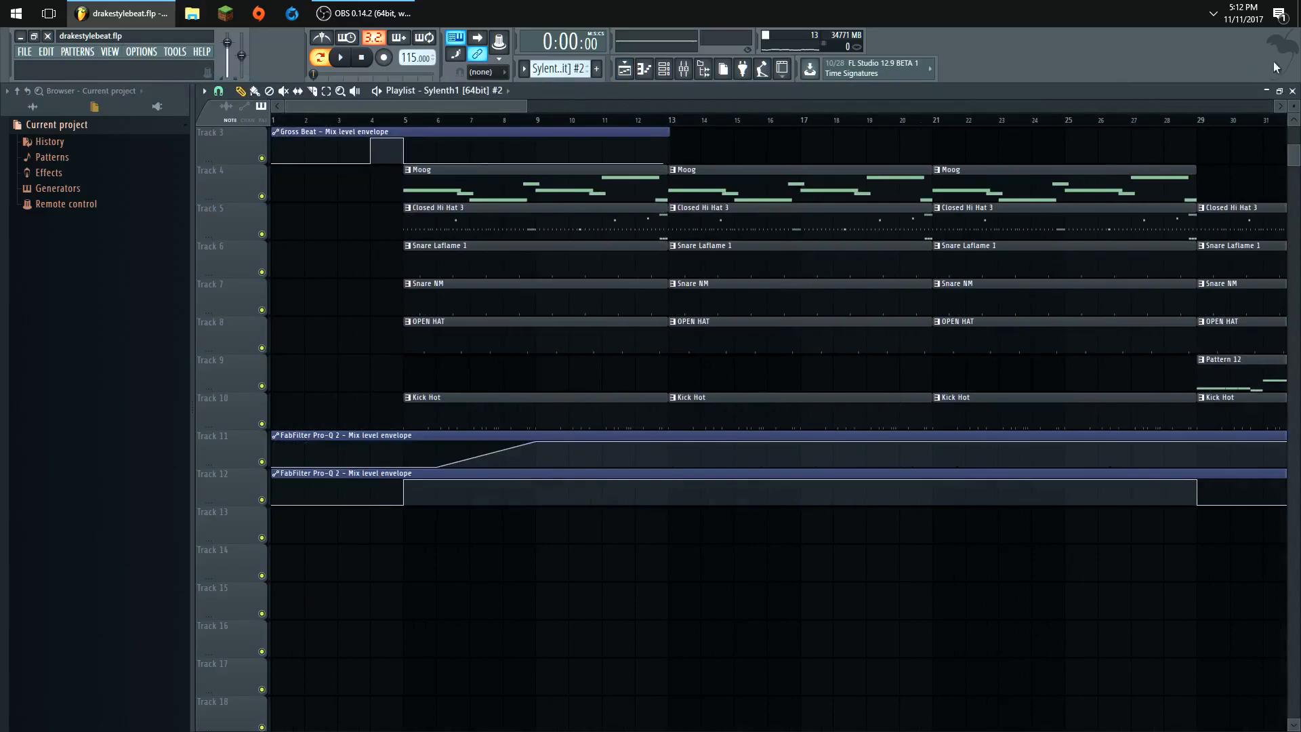
left_click(1292, 91)
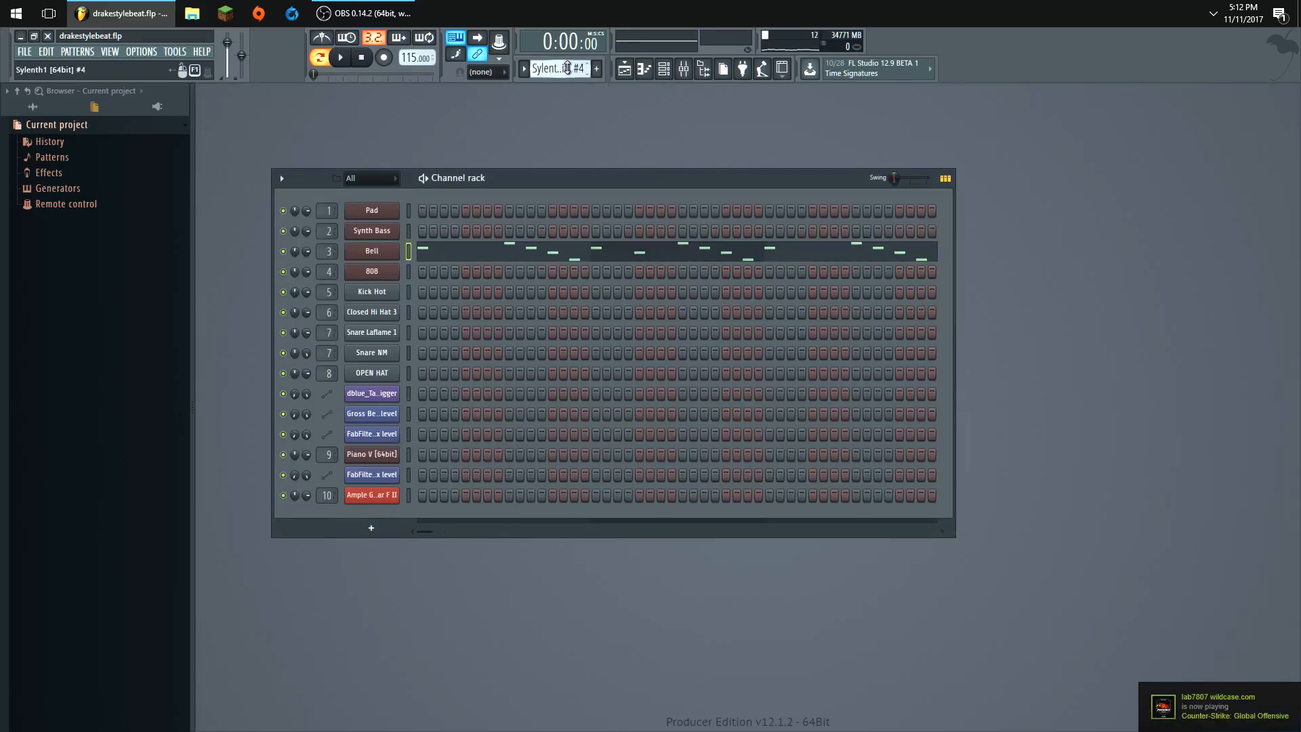
- Select the Kick Hot pattern and play it while examining the kick notes in the piano roll
scroll(568, 68, "up", 1)
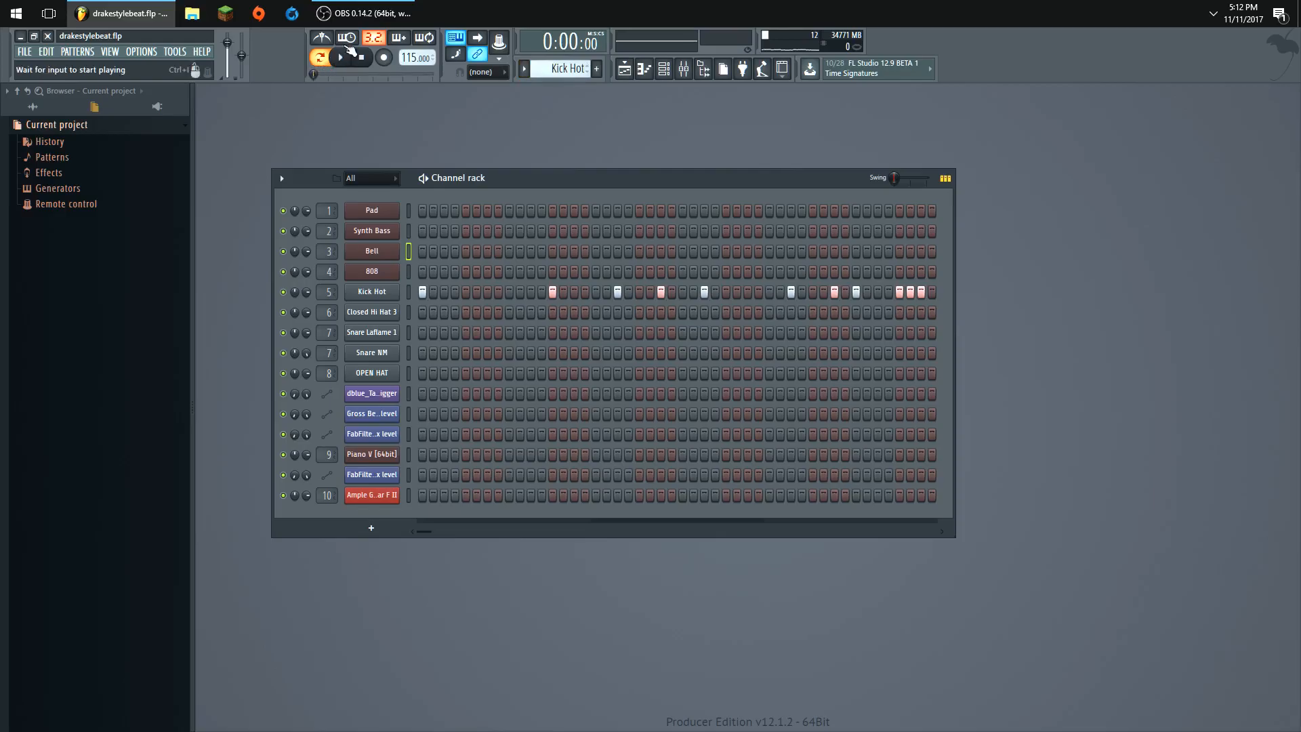
left_click(348, 60)
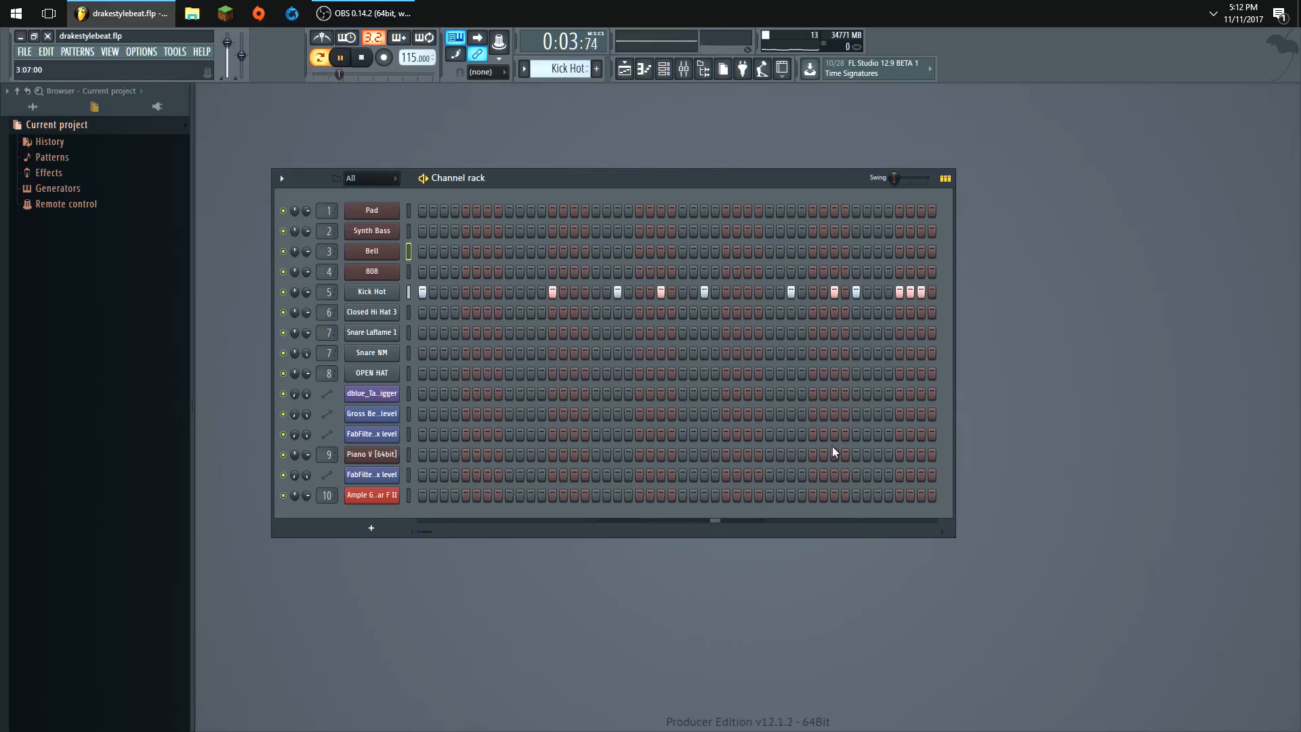
right_click(381, 292)
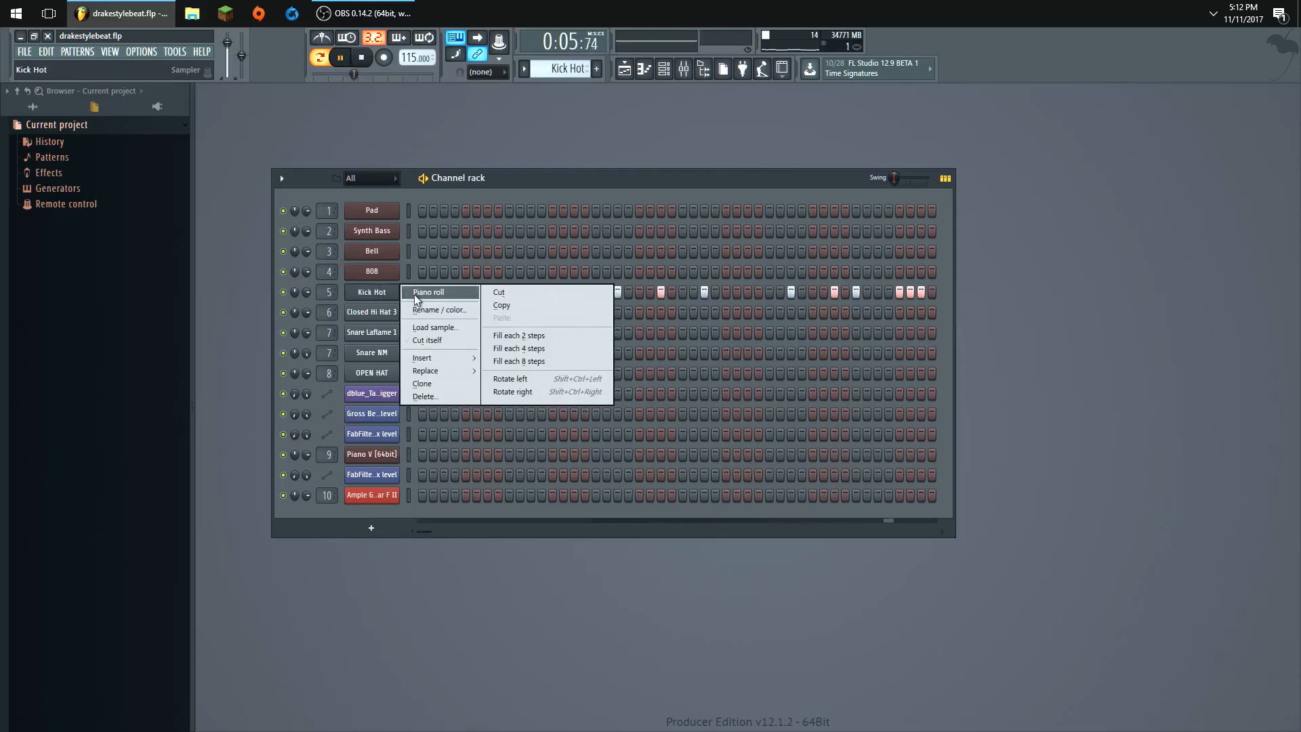
left_click(413, 294)
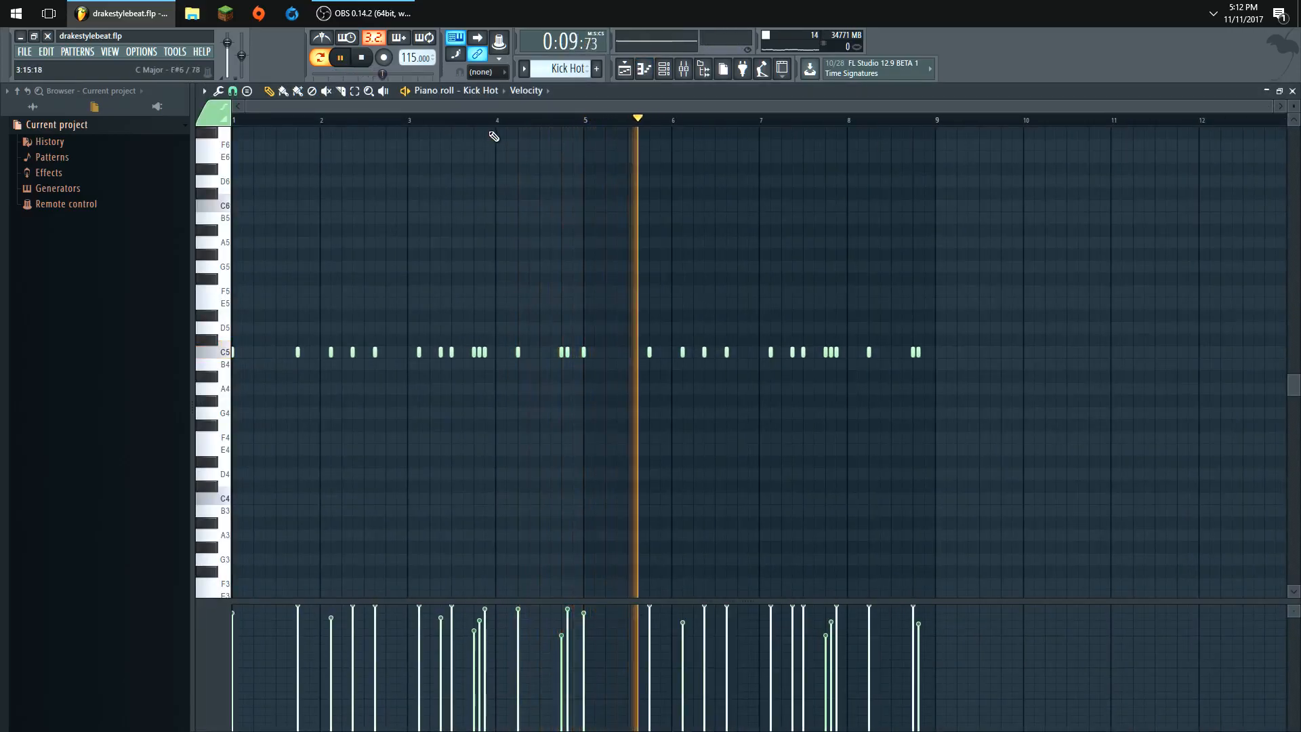
key("space")
- Select the Closed Hi Hat 3 pattern and play it while examining the pitched rolls near bar 9, stopping playback when done
left_click(597, 68)
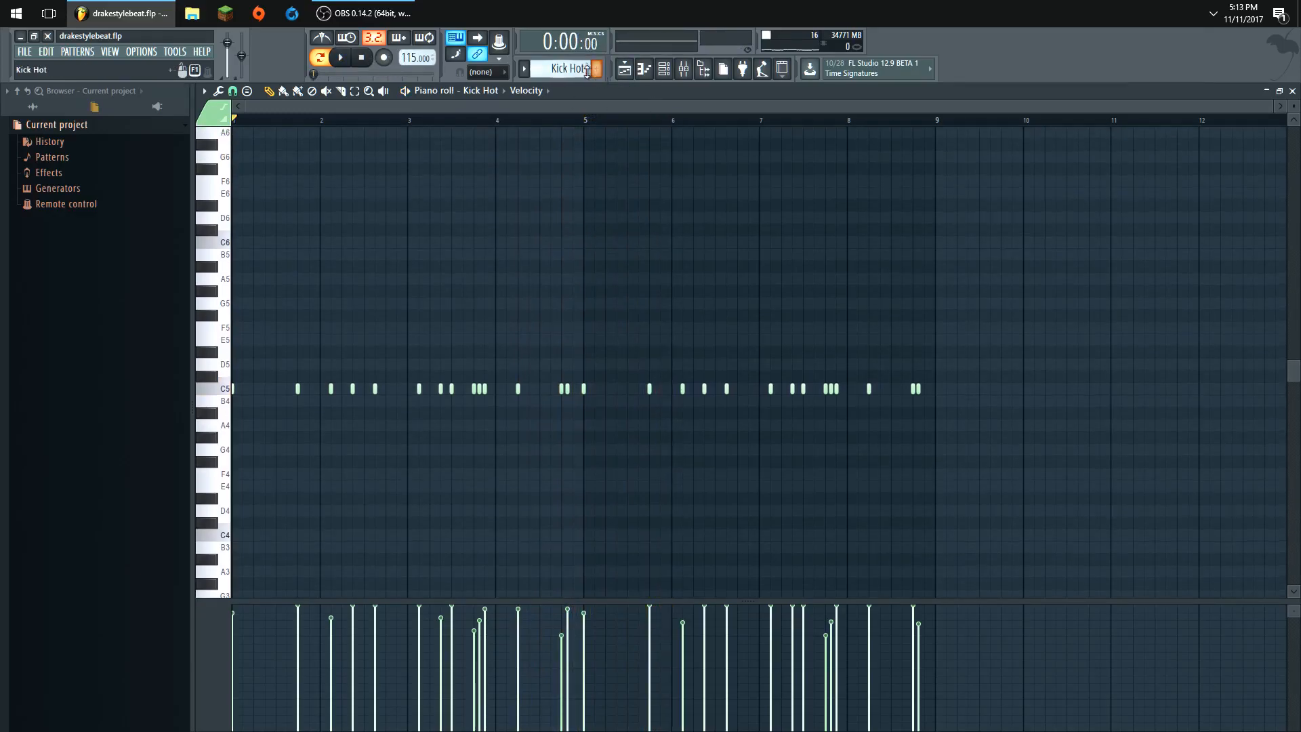
key("space")
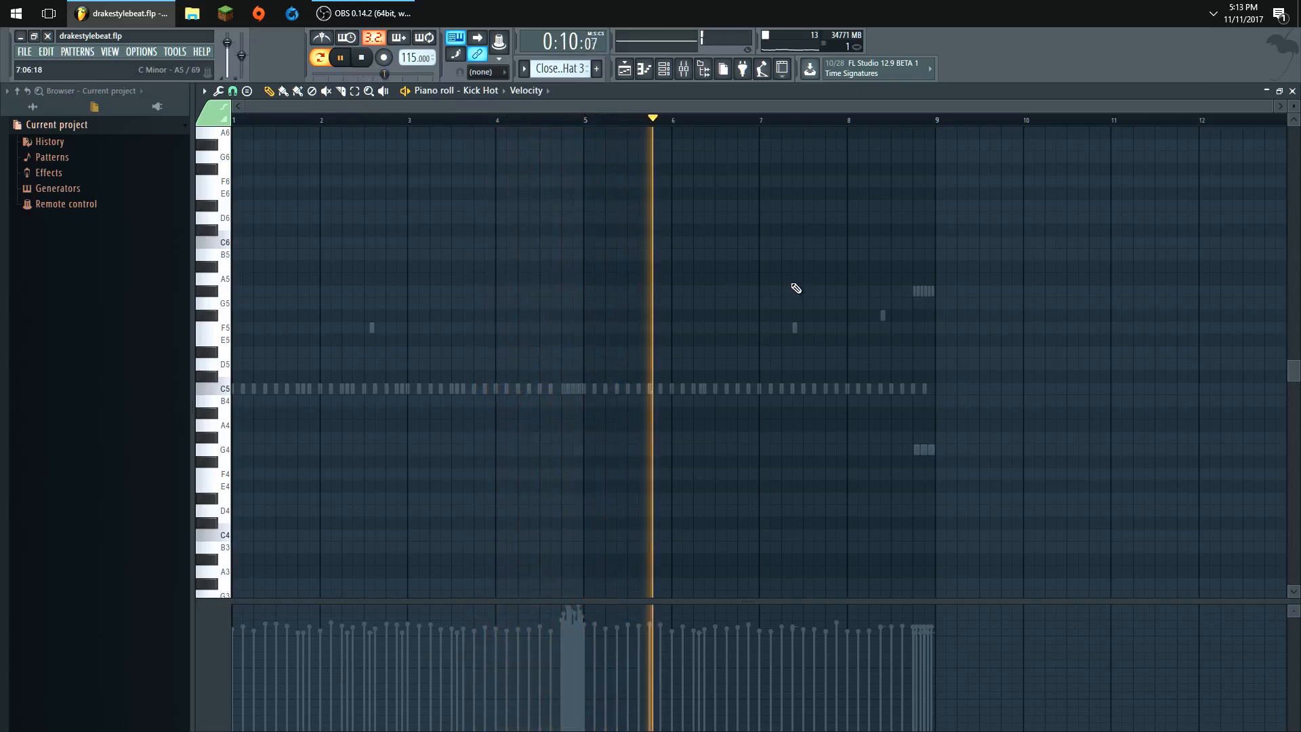
scroll(894, 285, "up", 5)
scroll(939, 270, "up", 2)
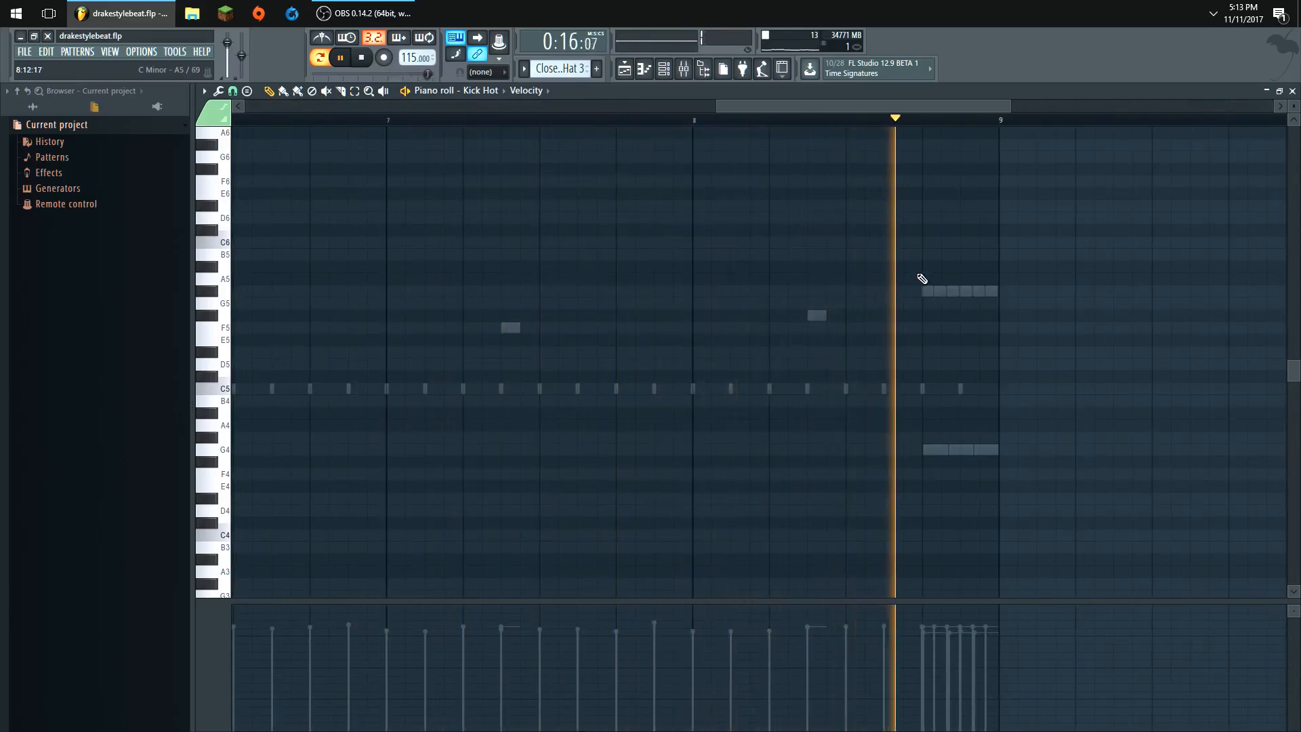
left_click(347, 55)
left_click(361, 57)
- Switch the piano roll to the Closed Hi Hat 3 channel and examine its pitched rolls just before bar 9
left_click(482, 90)
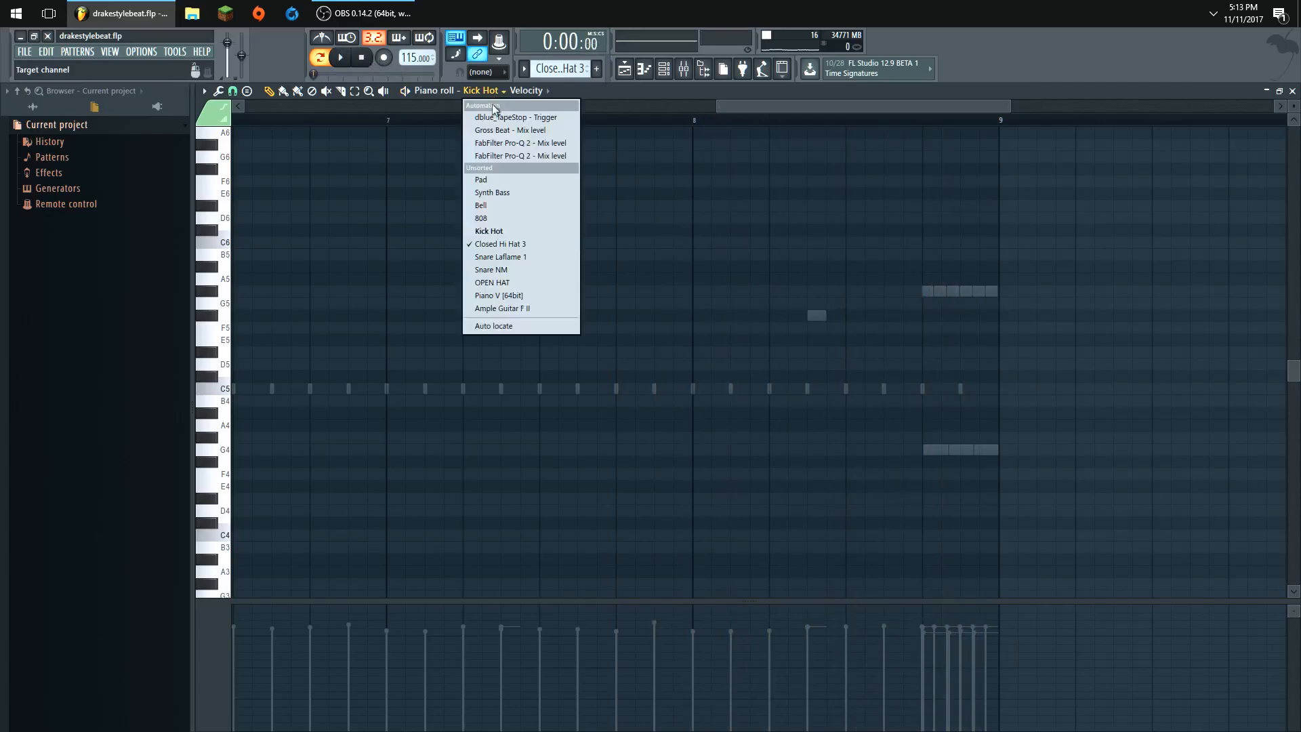
left_click(523, 248)
scroll(942, 329, "down", 3)
scroll(1045, 355, "up", 4)
scroll(698, 320, "up", 2)
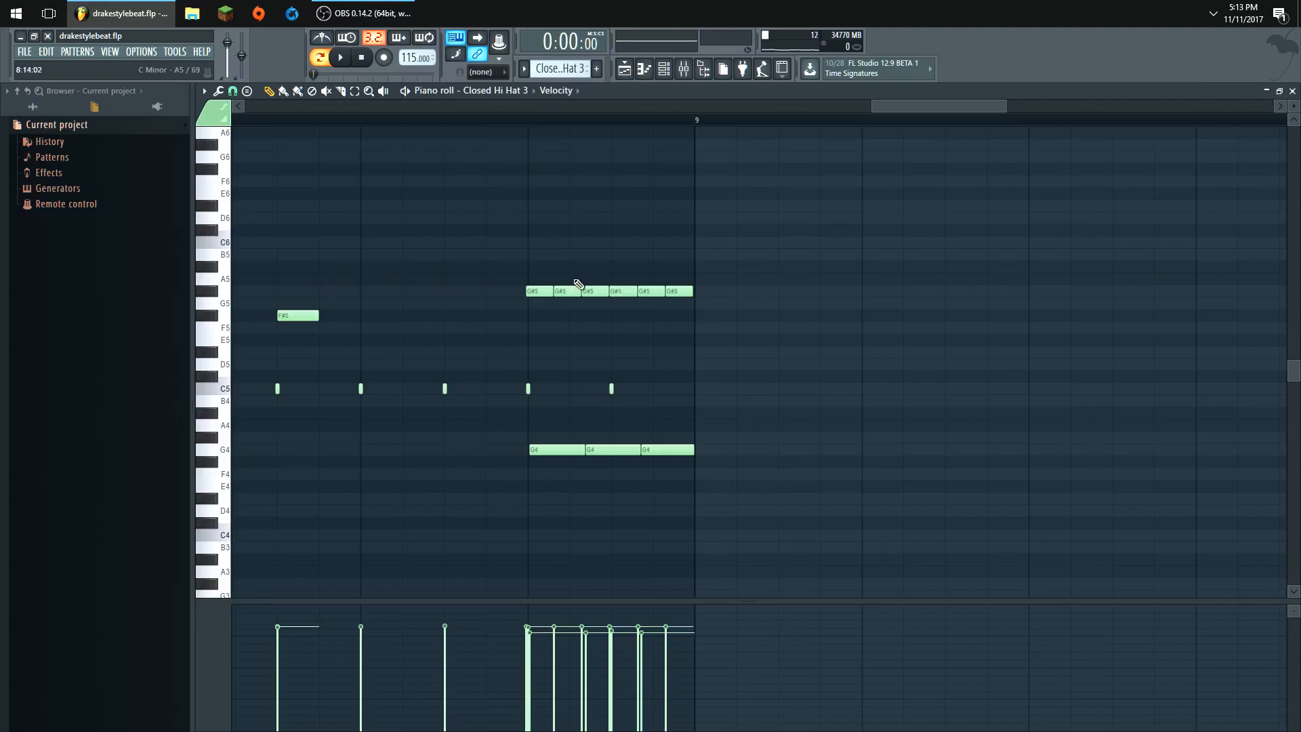
scroll(568, 288, "up", 4)
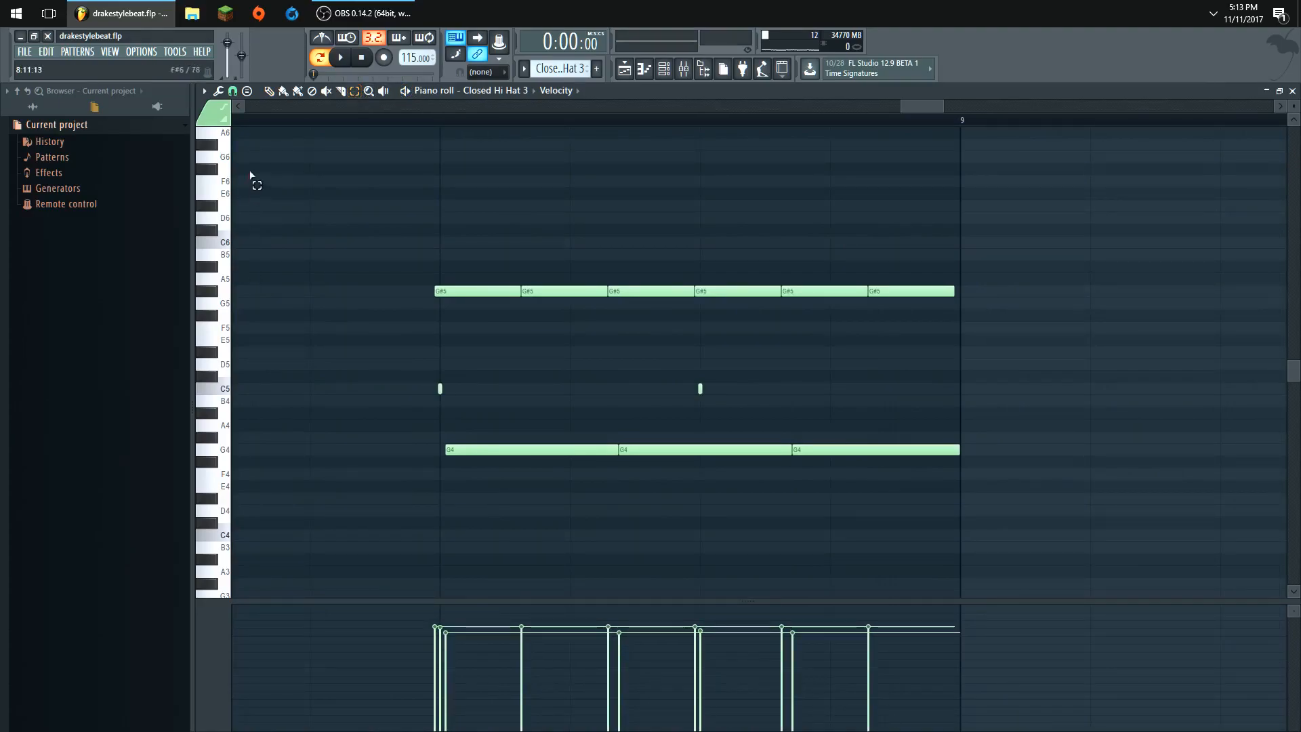
- Highlight the last two C5 hi-hat hits before bar 9, followed by the G#5 roll above them
left_click_drag(738, 429, 365, 359)
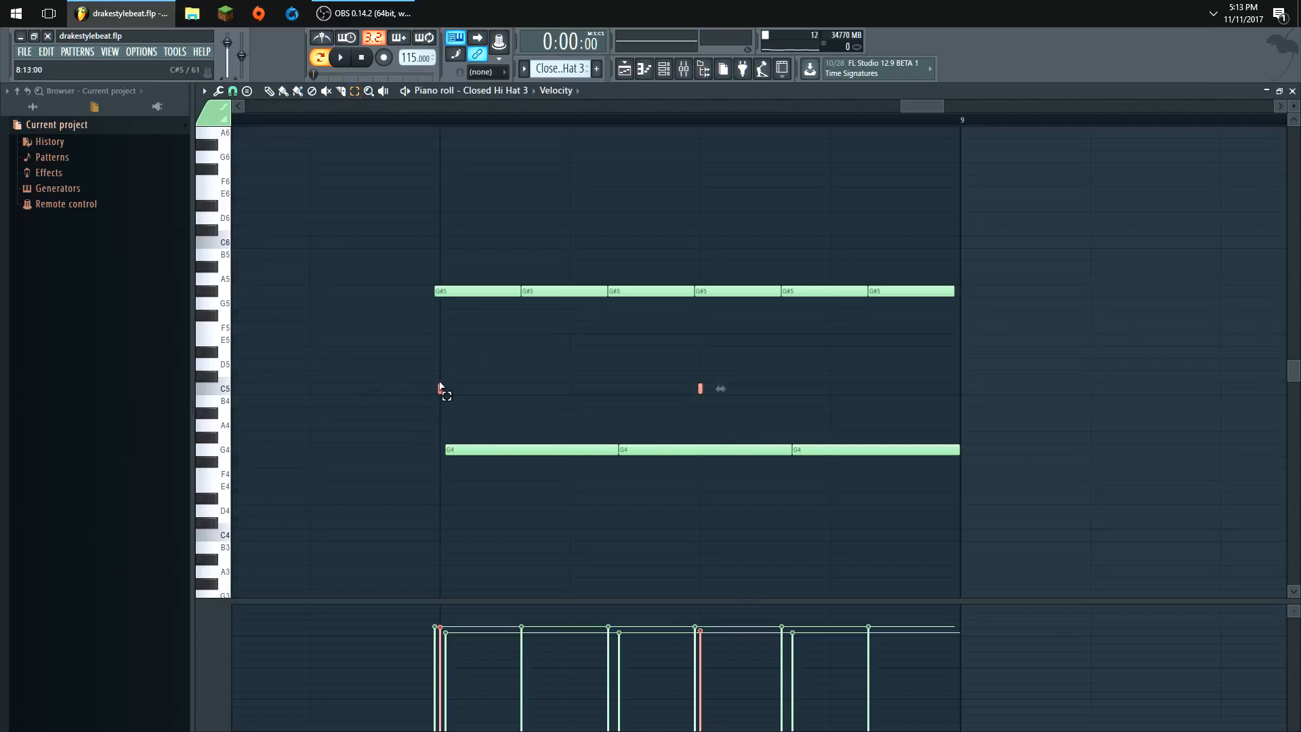
left_click_drag(938, 330, 447, 165)
scroll(380, 210, "down", 3)
scroll(381, 210, "down", 5)
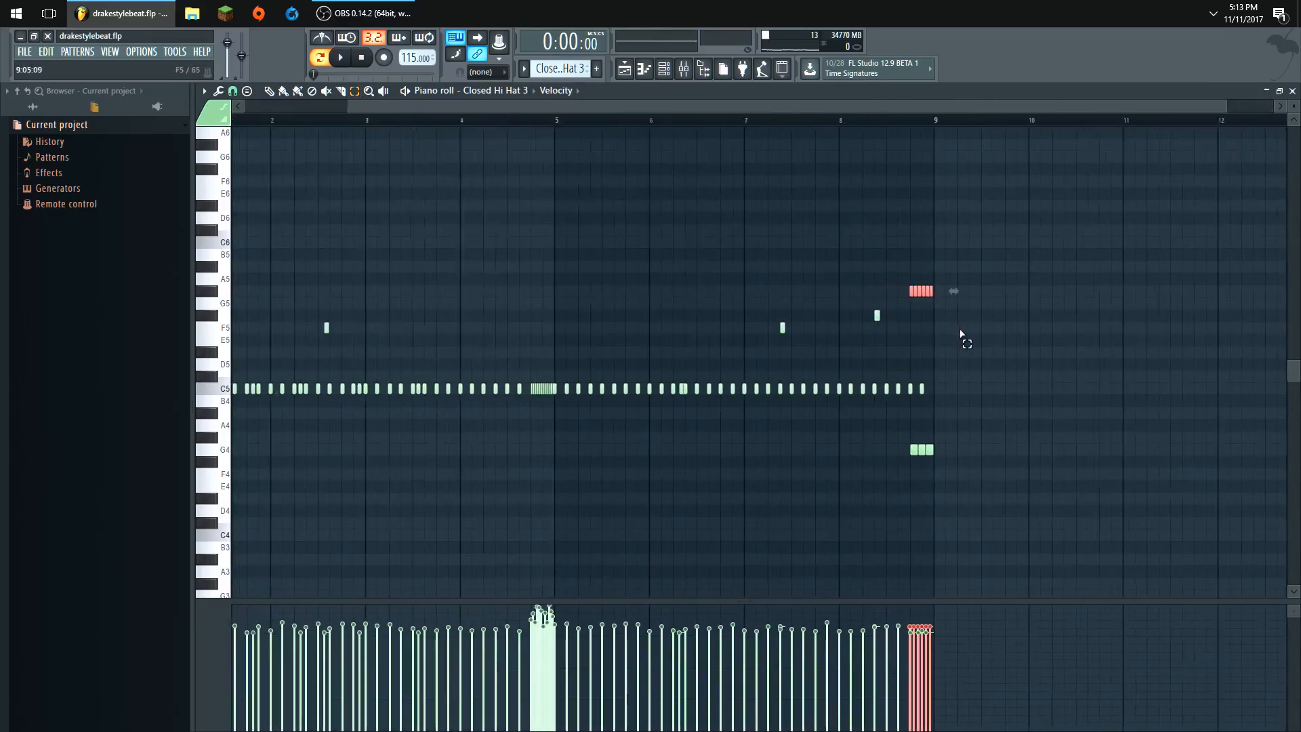
scroll(949, 343, "down", 1)
- Highlight the three-note G4 hi-hat roll just before bar 9
scroll(932, 467, "up", 3)
left_click_drag(916, 467, 575, 441)
scroll(657, 441, "up", 4)
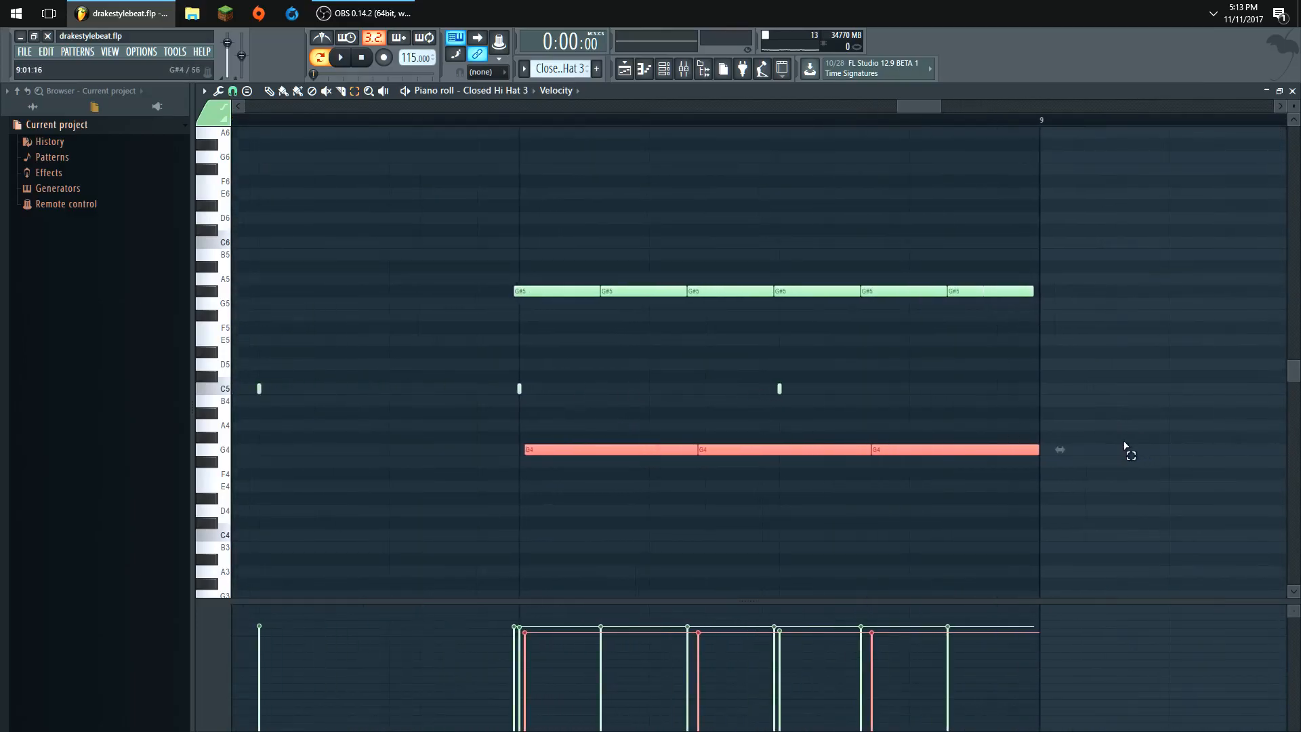
scroll(745, 264, "down", 3)
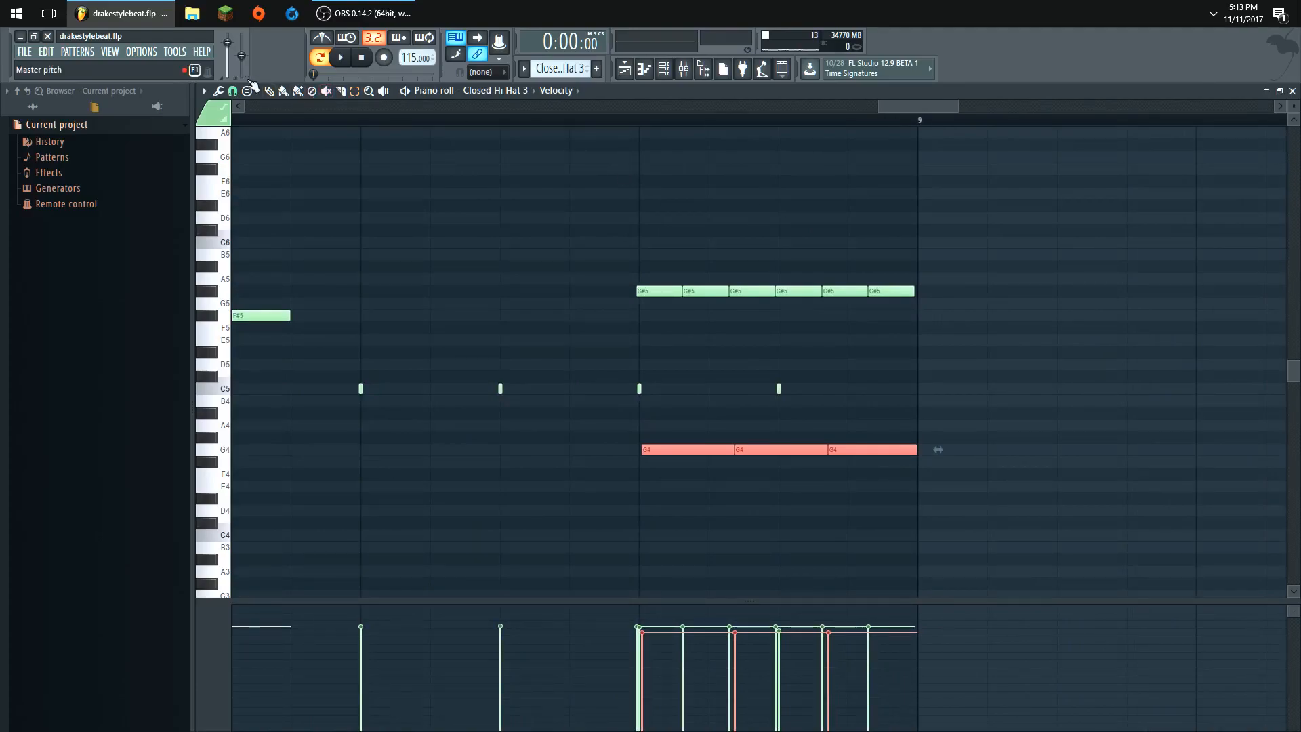
- Play the Closed Hi Hat 3 pattern briefly, stop it, and close the piano roll
left_click(340, 57)
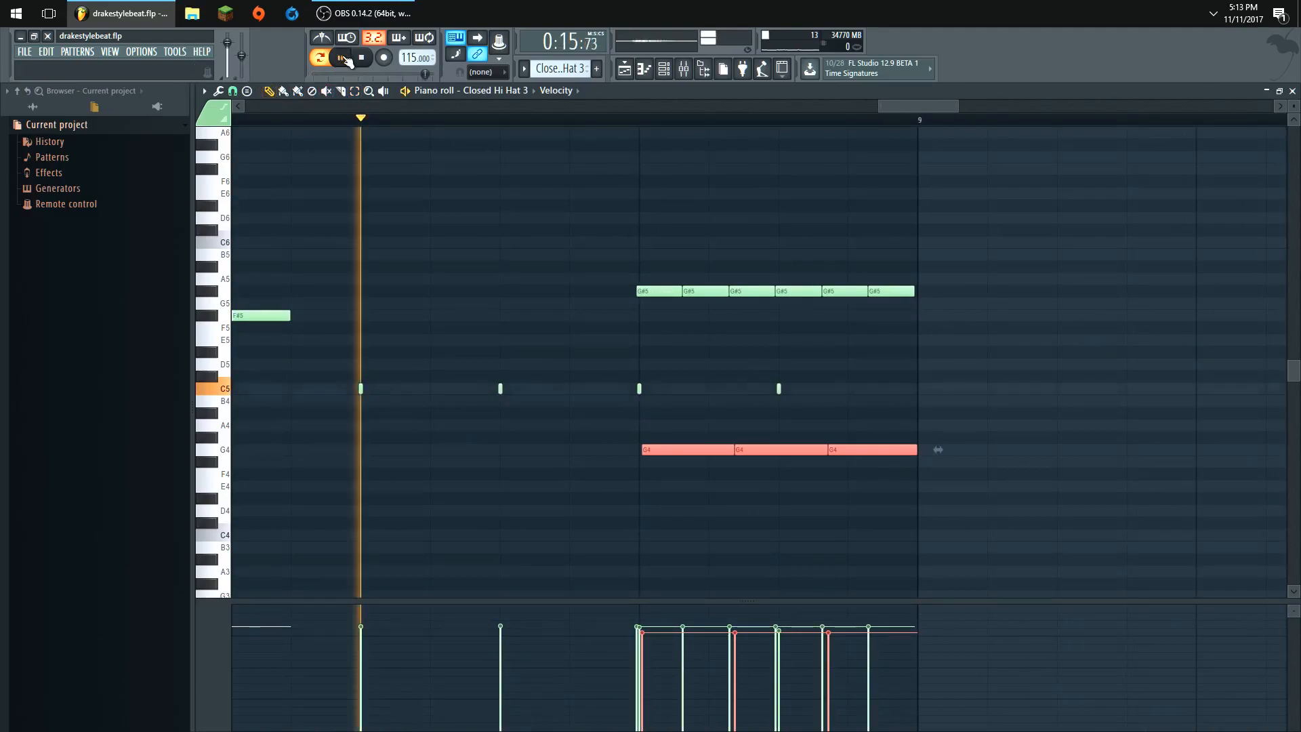
key("space")
scroll(459, 228, "down", 6)
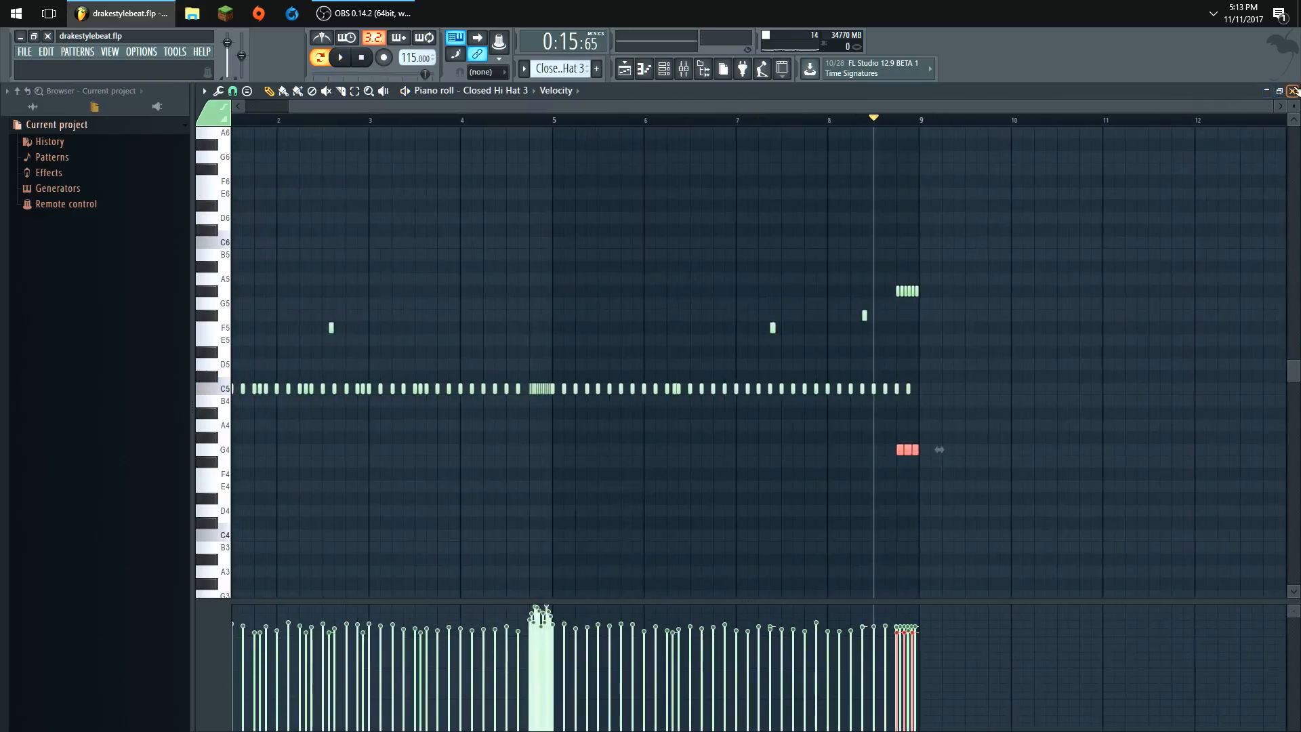
left_click(1293, 90)
- Select the Snare Laflame 1 pattern, play it briefly, and view the channel's sampler settings before closing them
scroll(549, 71, "down", 1)
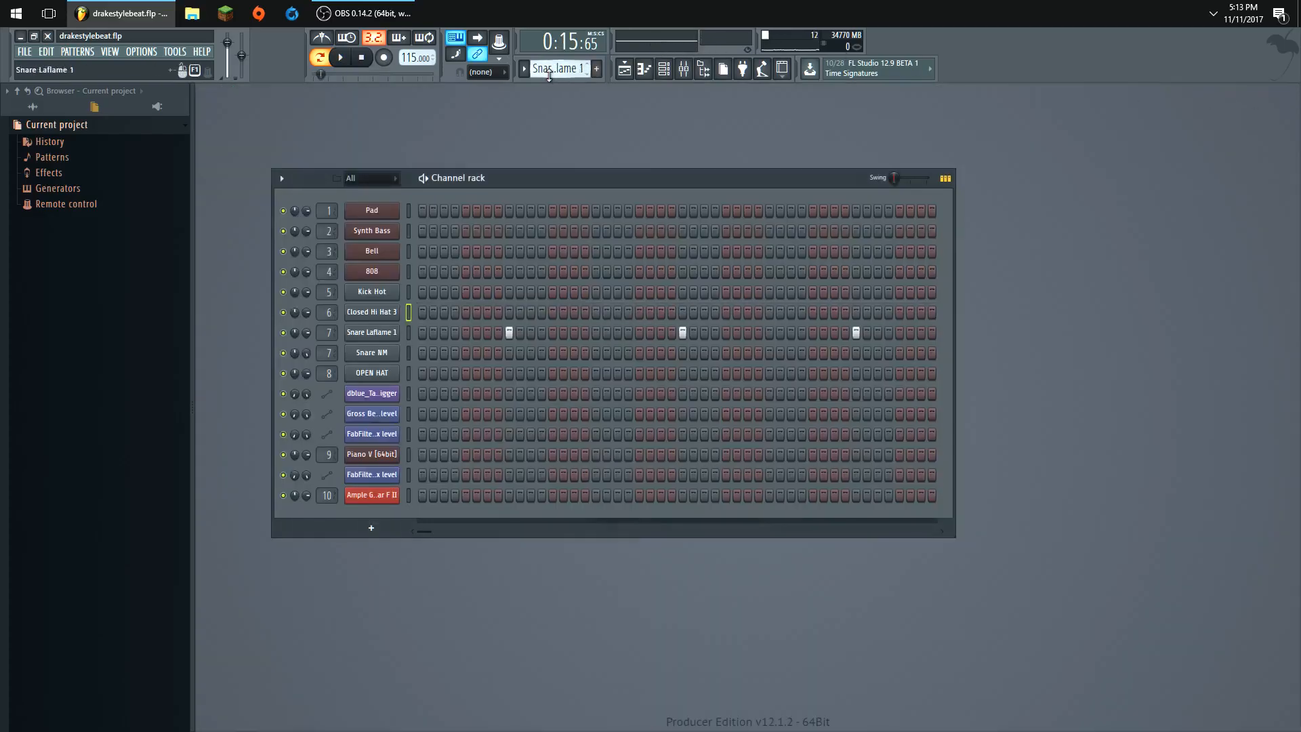
left_click(342, 63)
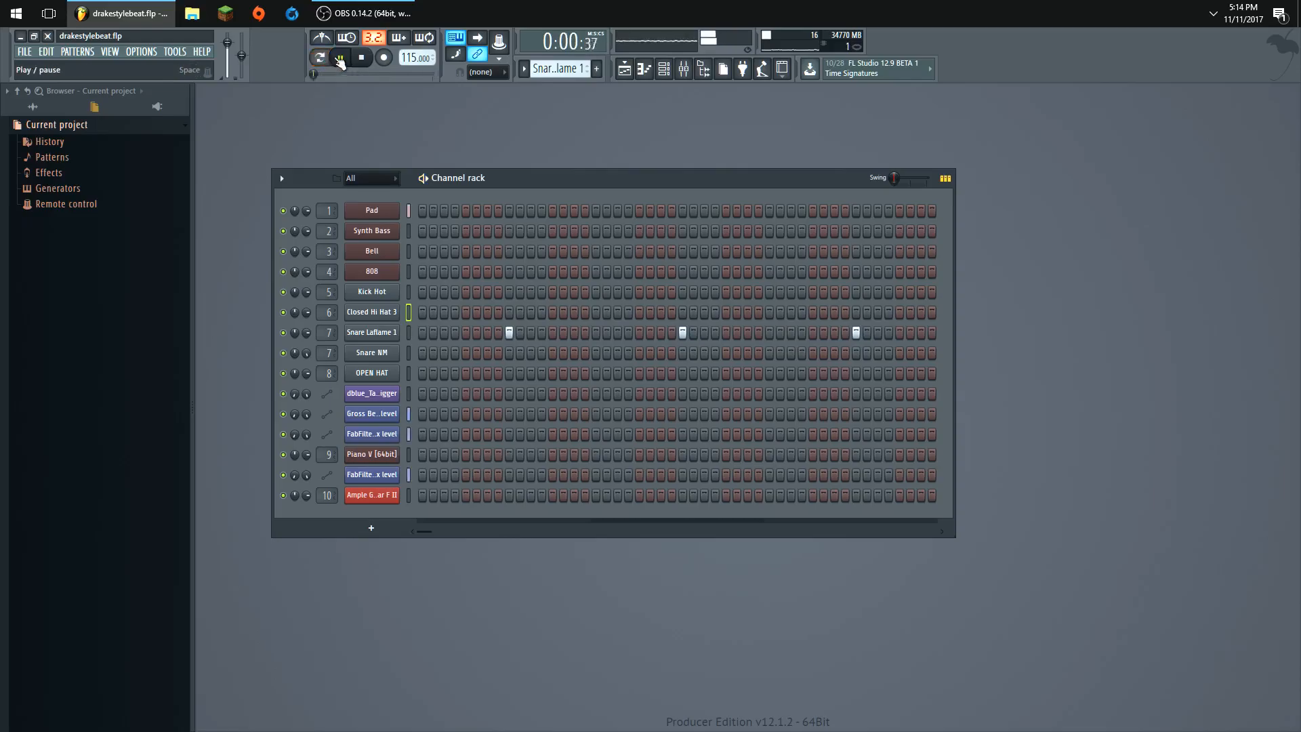
key("space")
left_click(378, 332)
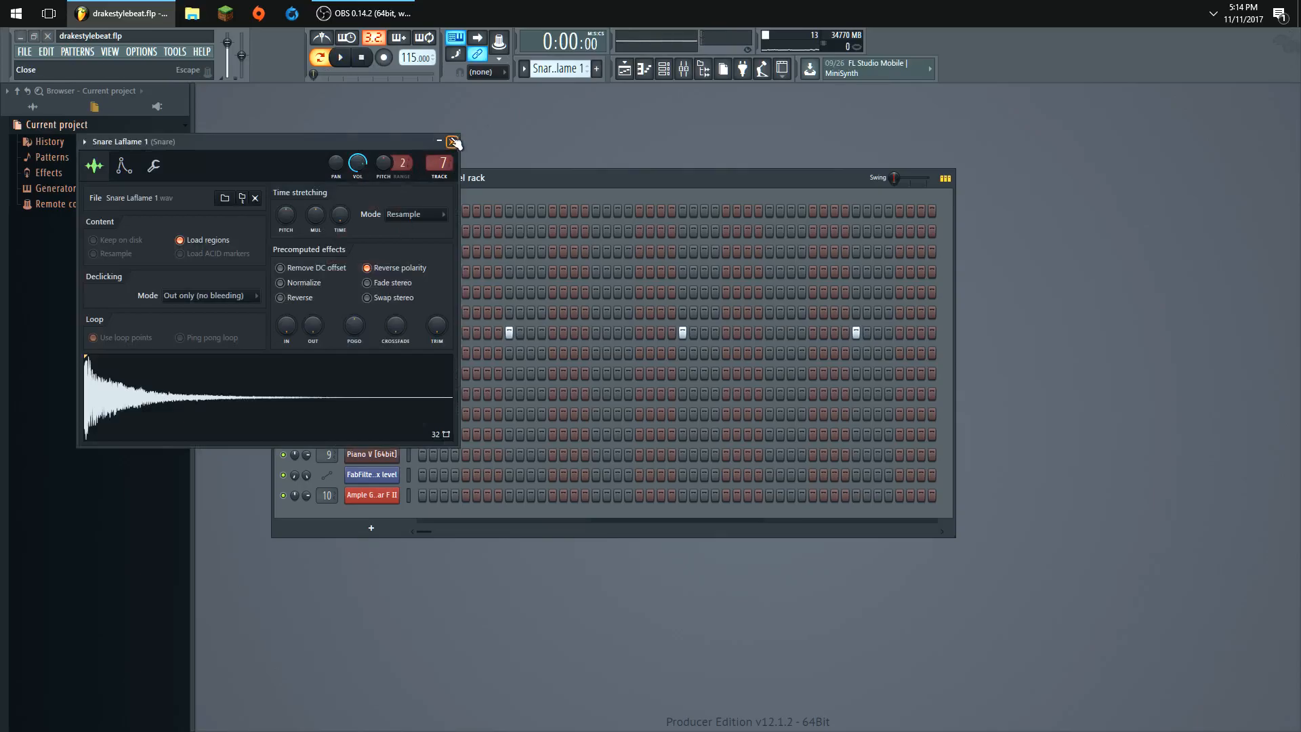
left_click(453, 141)
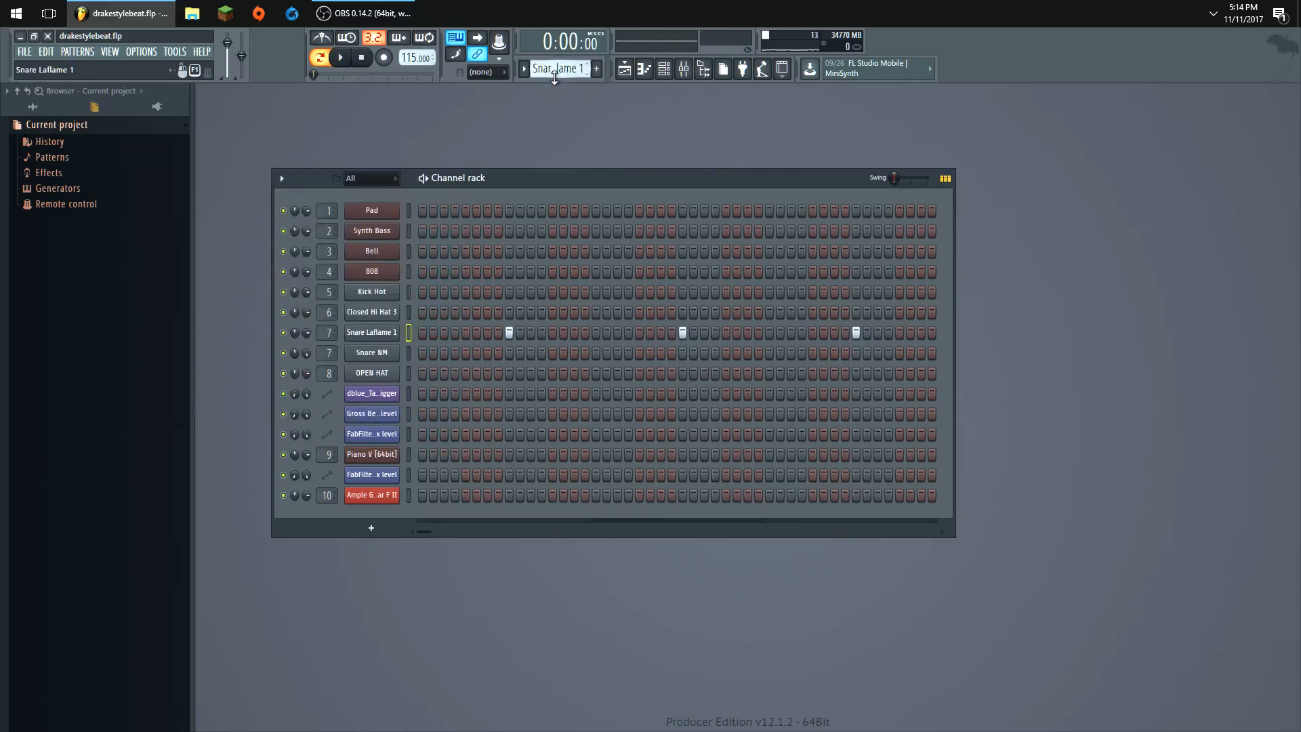
- Select the Snare NM pattern and view the sampler settings of the Snare NM and OPEN HAT channels, closing each one
scroll(554, 74, "down", 1)
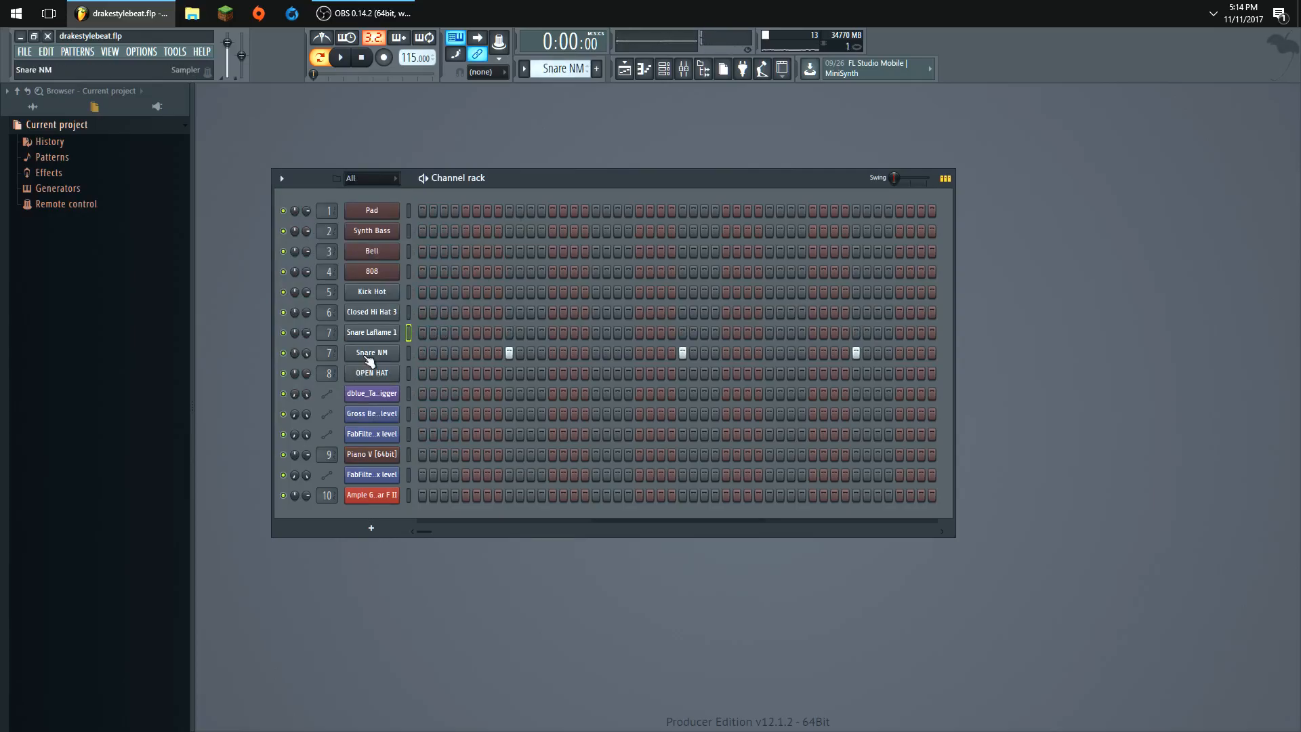
left_click(372, 353)
left_click(489, 170)
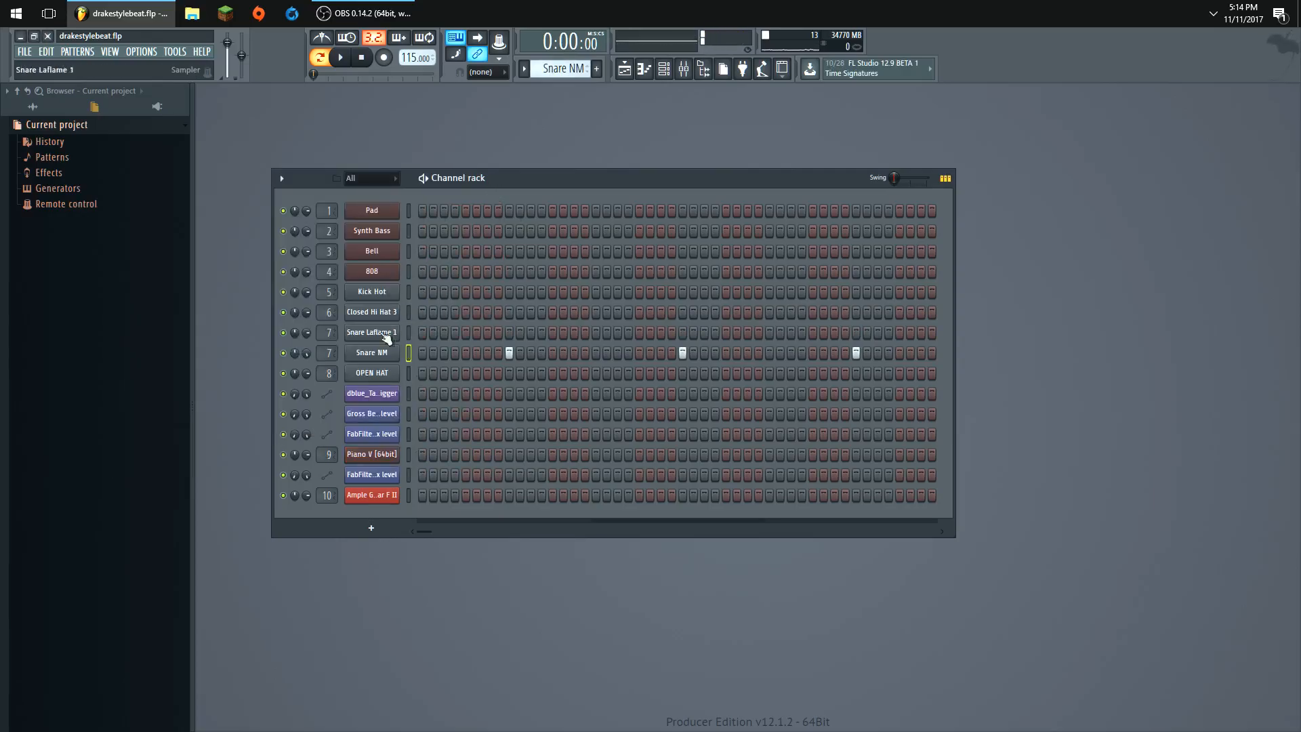
left_click(372, 373)
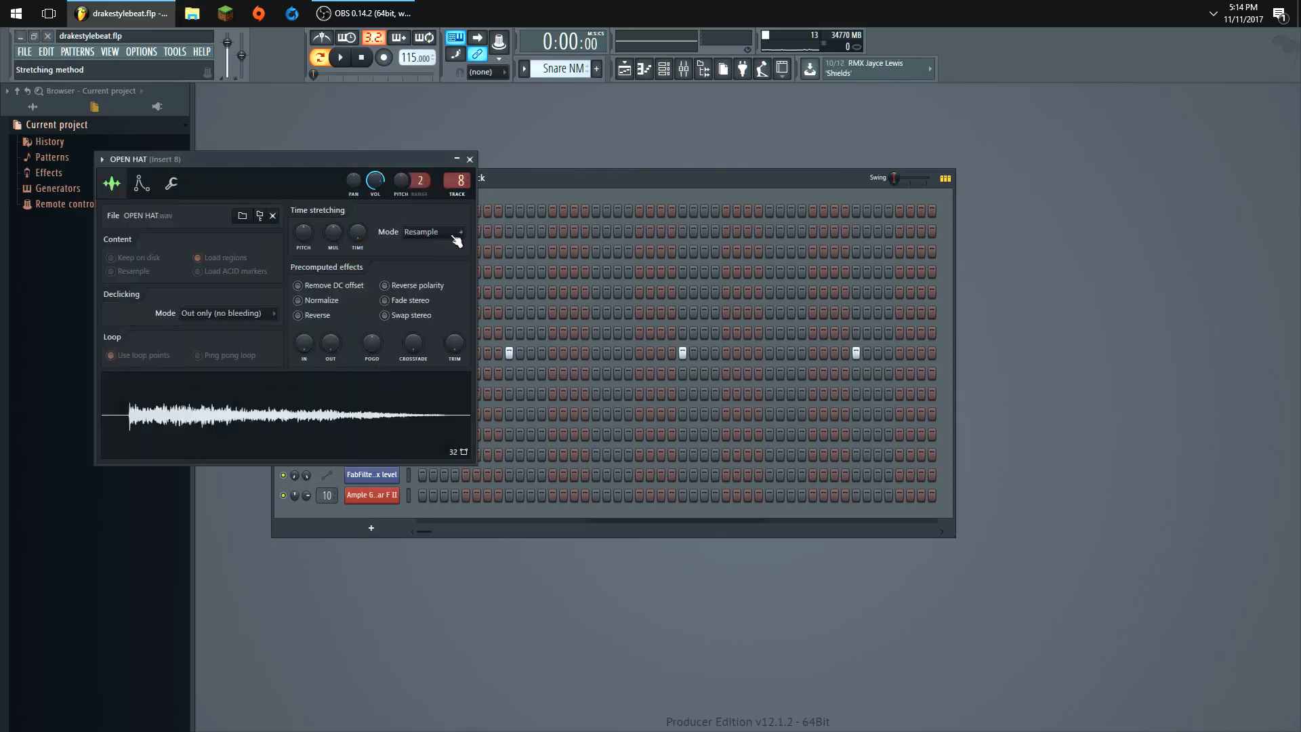
left_click(470, 159)
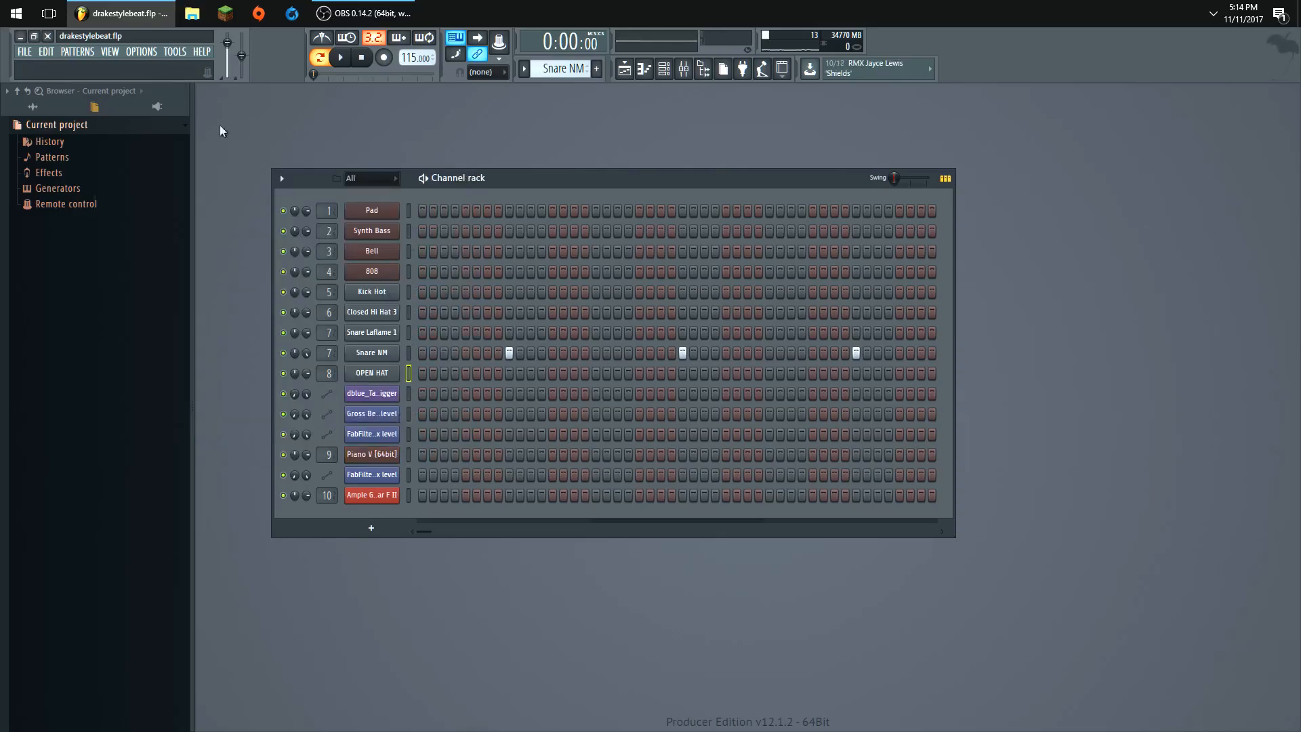
- Open the playlist and play the song from bar 5 while looking over the clips, stopping playback when done
left_click(112, 52)
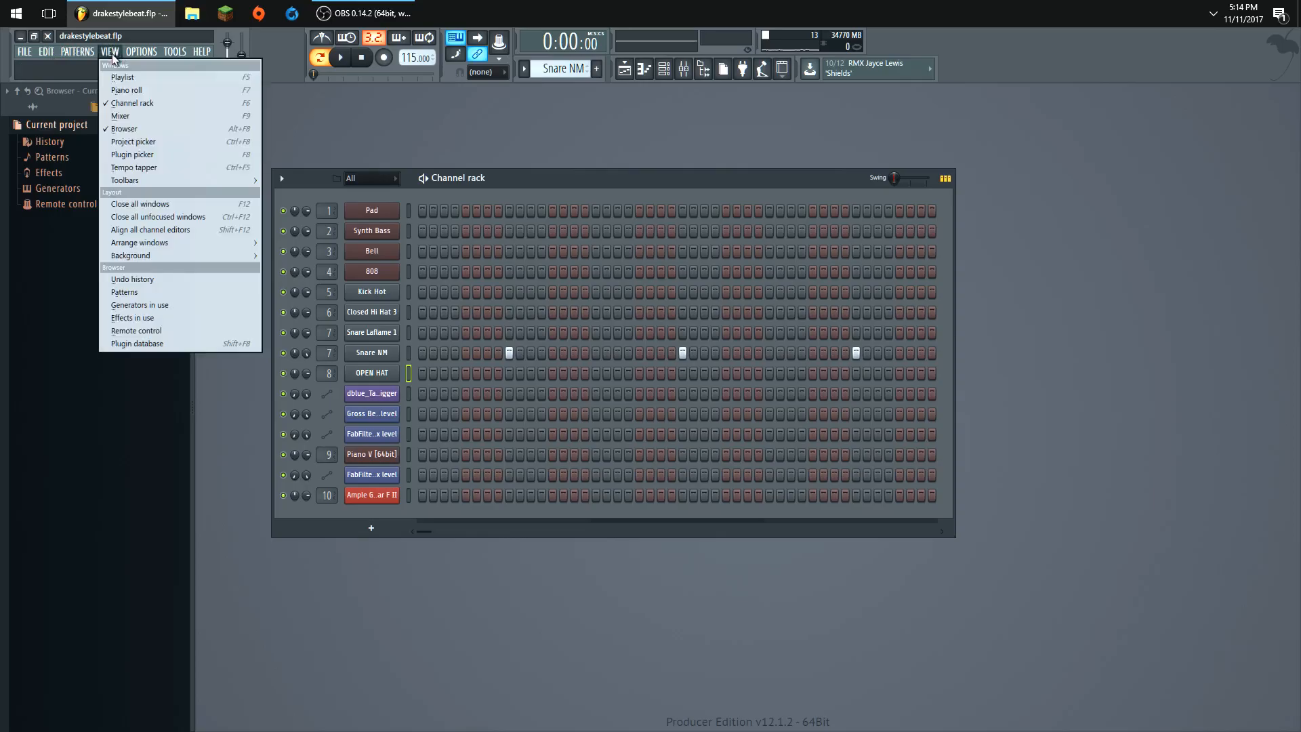
left_click(156, 81)
scroll(409, 166, "down", 2)
scroll(381, 183, "up", 2)
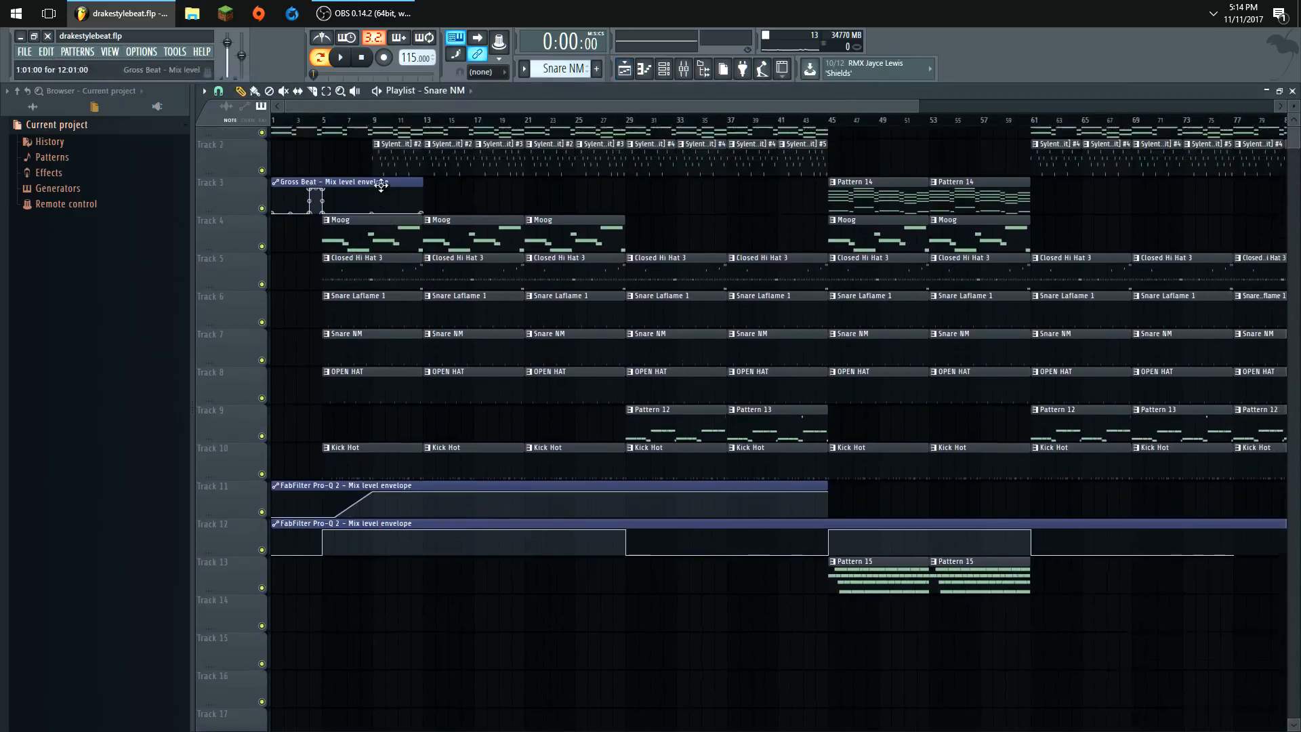
left_click(376, 120)
left_click(337, 122)
left_click(340, 59)
scroll(411, 127, "up", 4)
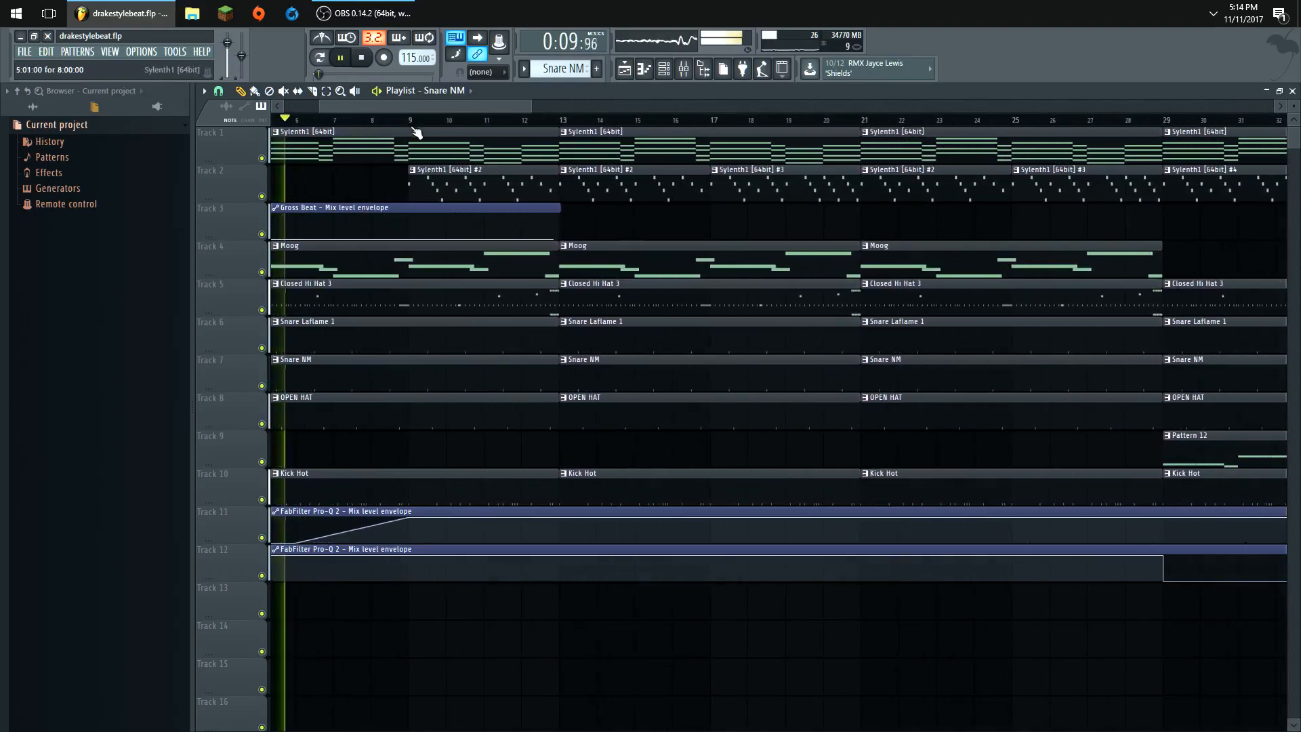
left_click_drag(397, 106, 387, 134)
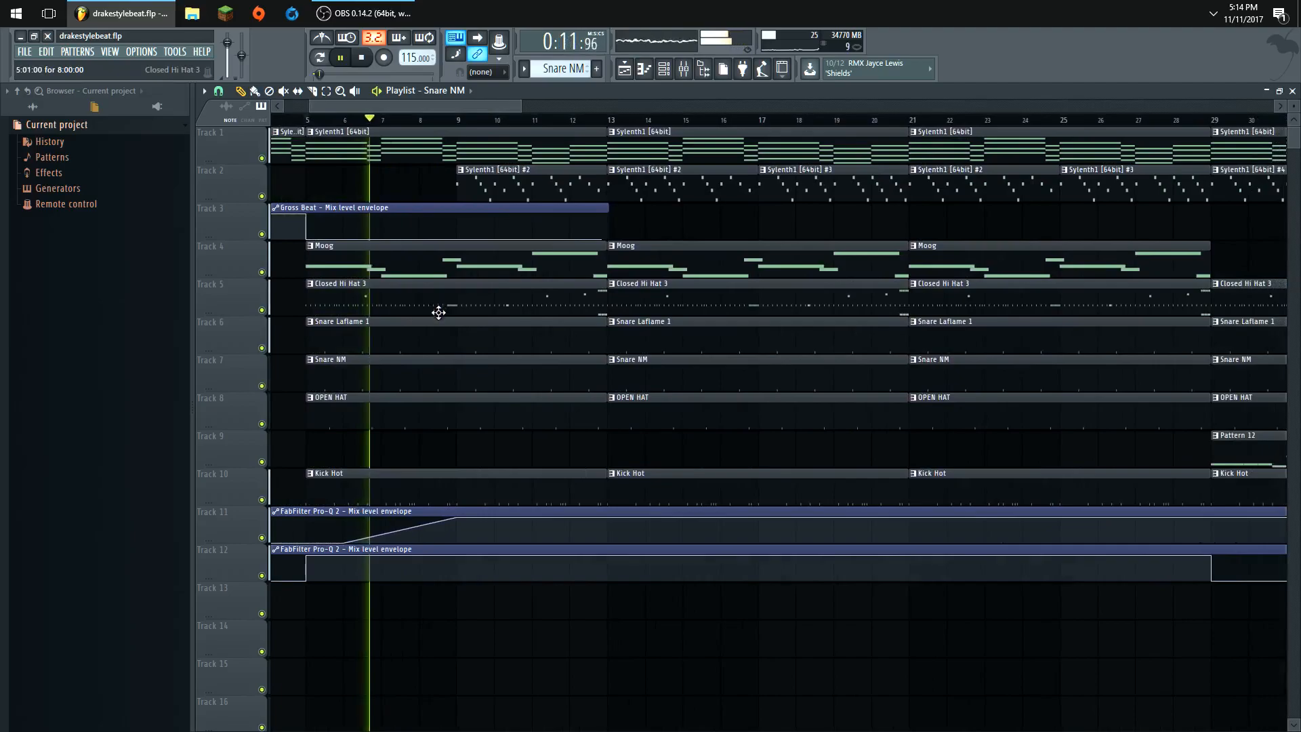
scroll(438, 311, "down", 6)
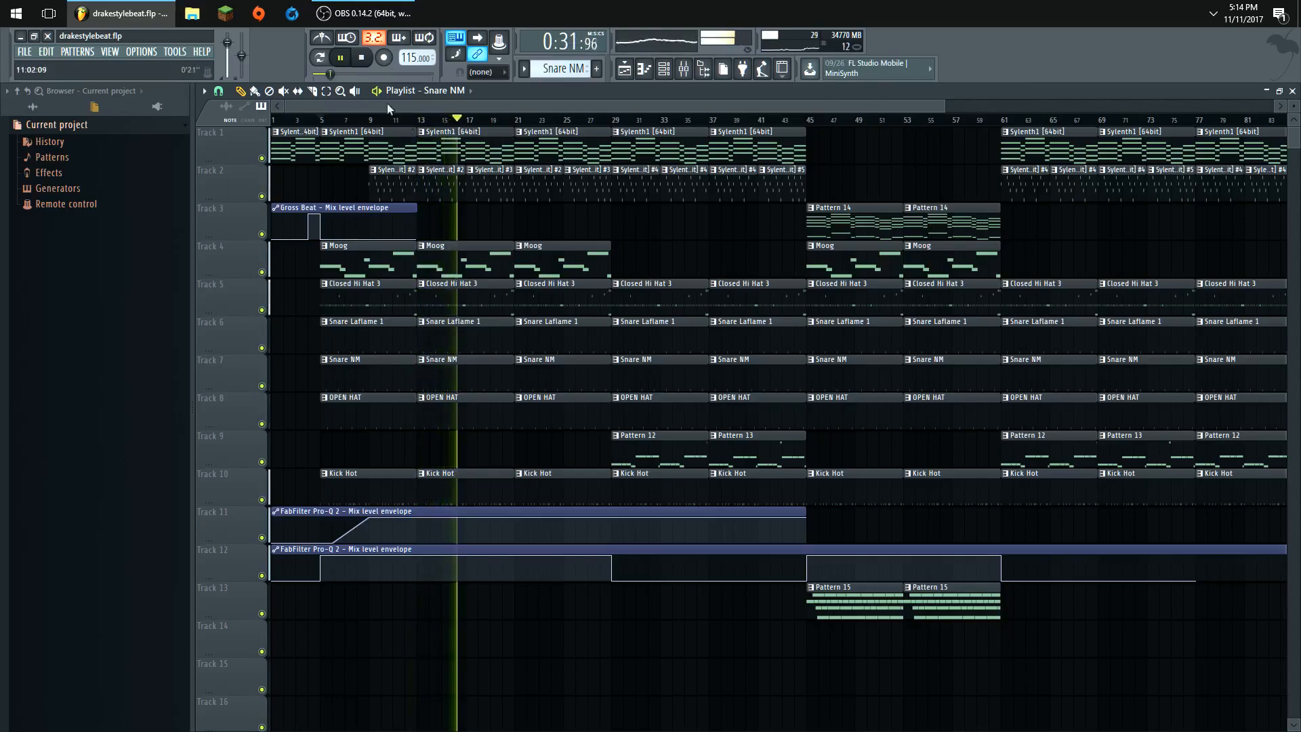
key("space")
- Show the mixer, select the first Sylenth1 [64bit] pattern, and switch playback to pattern mode
left_click(110, 51)
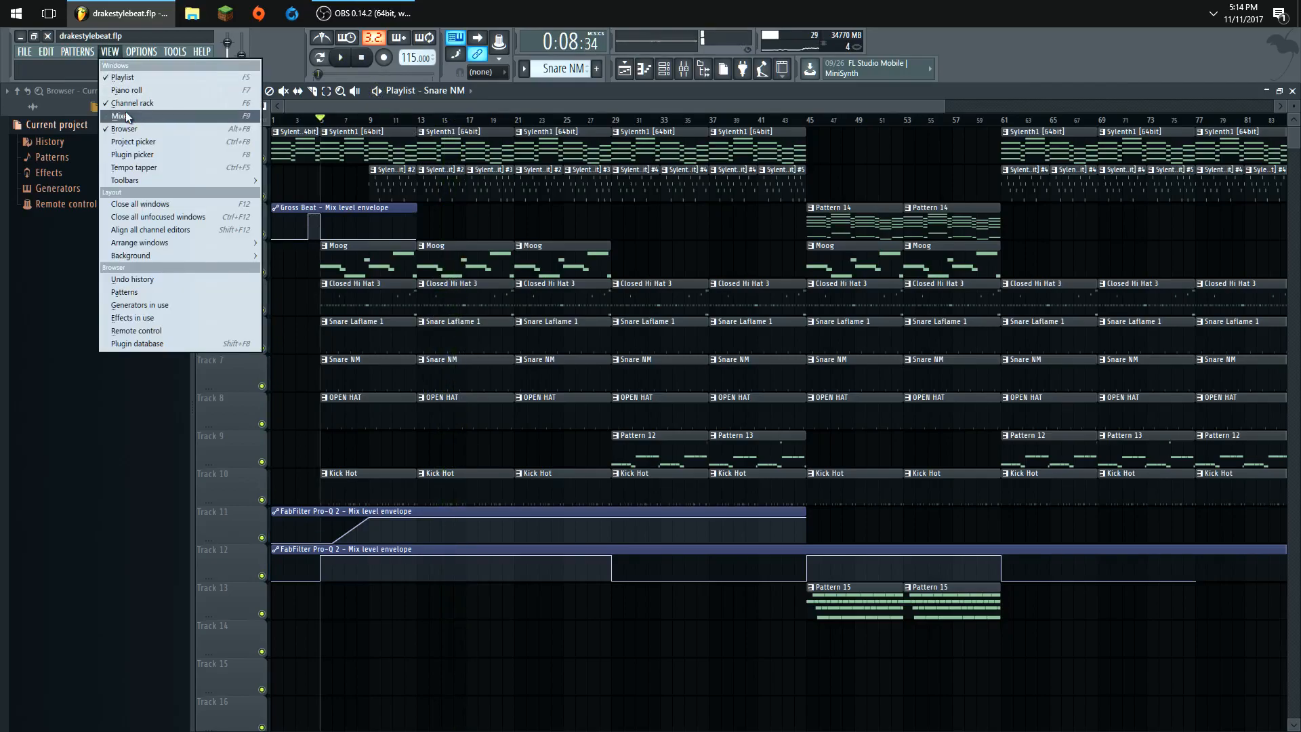
left_click(125, 115)
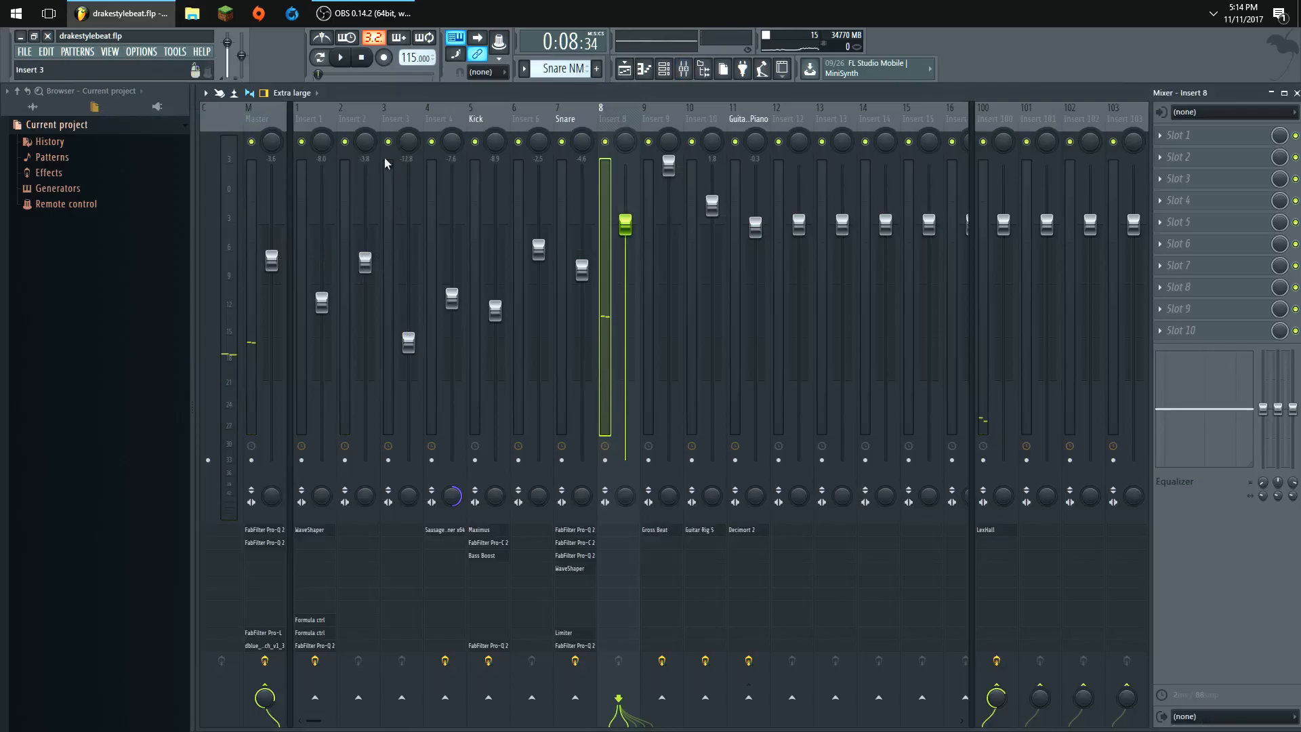
scroll(559, 70, "down", 1)
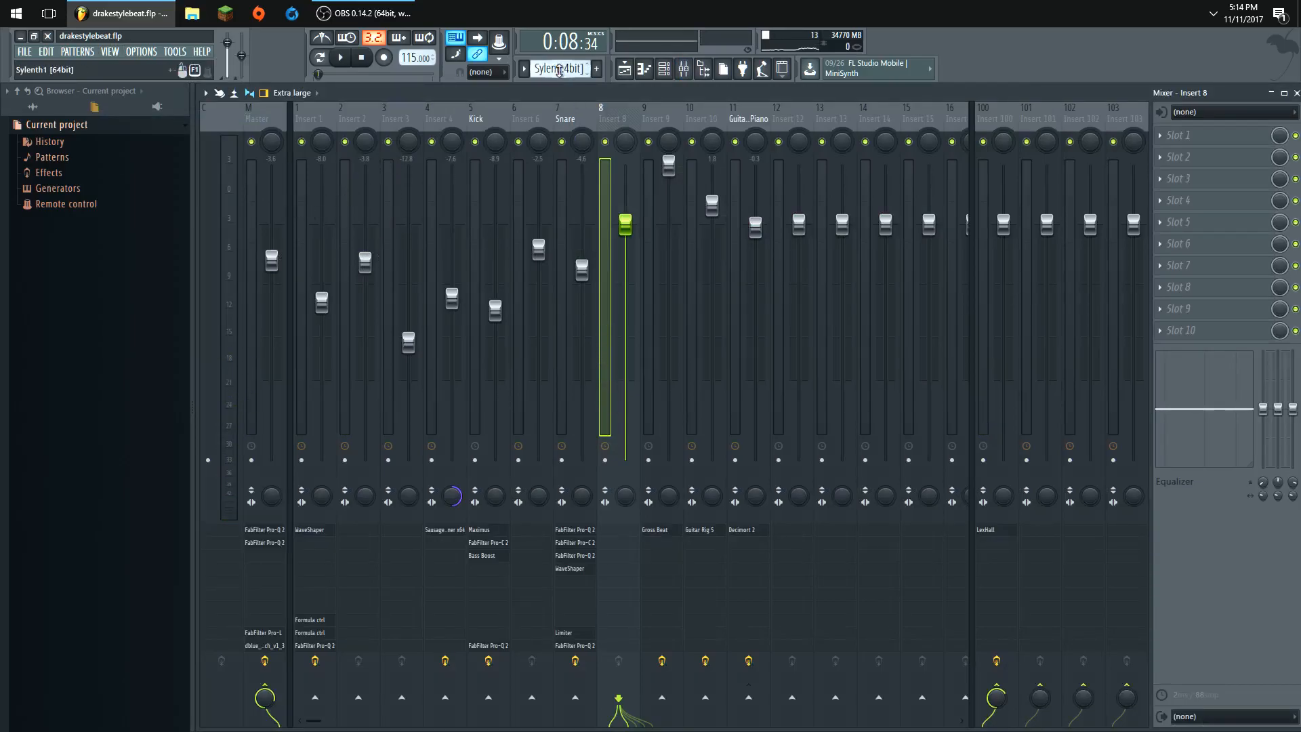
left_click(319, 57)
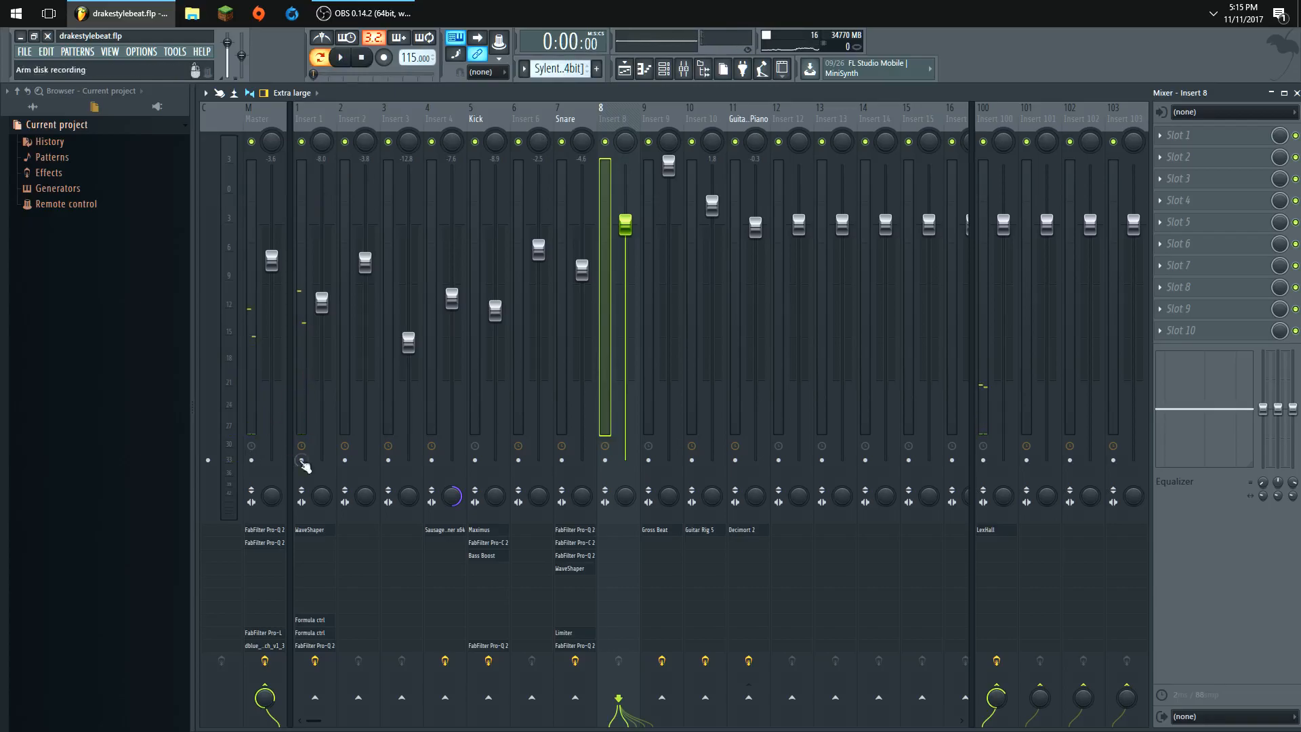
- Return to the playlist and examine the FabFilter Pro-Q 2 mix level automation on tracks 11 and 12
left_click(109, 52)
left_click(122, 76)
scroll(400, 466, "up", 4)
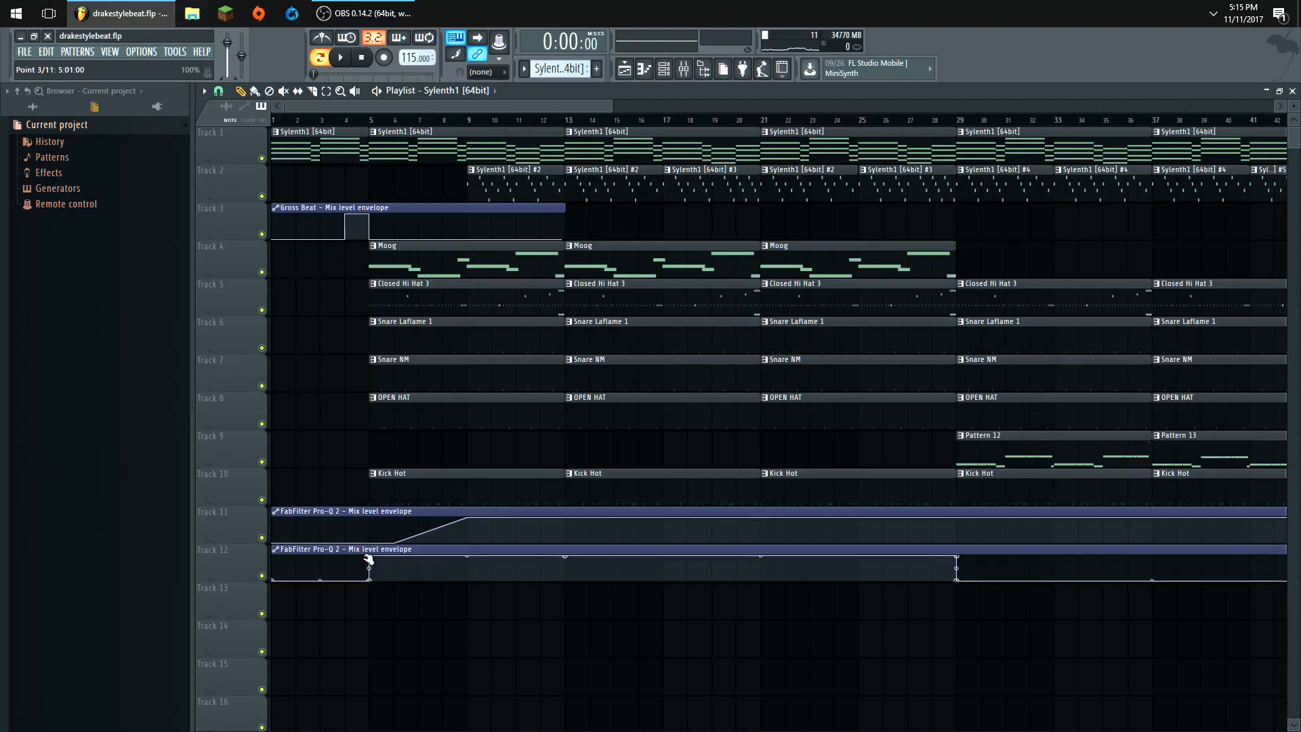
scroll(334, 511, "down", 5)
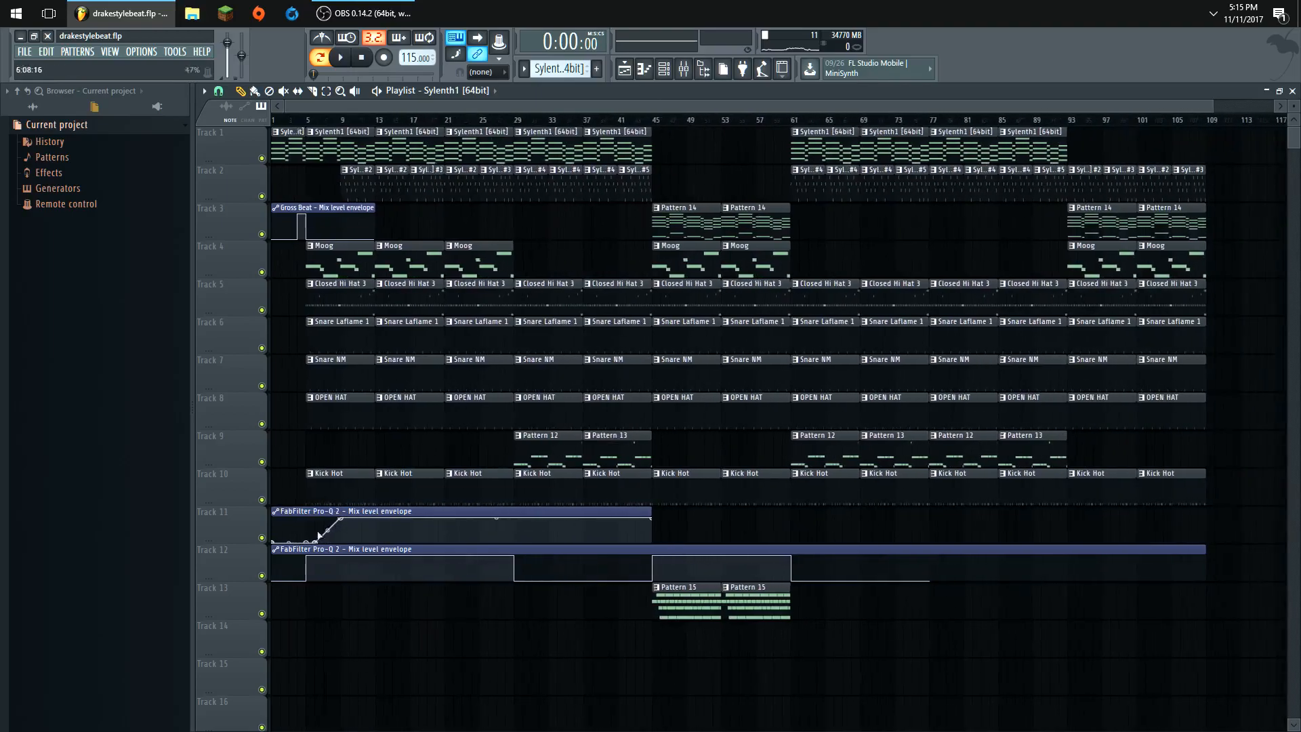
- Play the arrangement from bar 29, where Pattern 12 begins, then stop playback and close the playlist
left_click(513, 119)
scroll(515, 154, "up", 4)
scroll(570, 244, "down", 5)
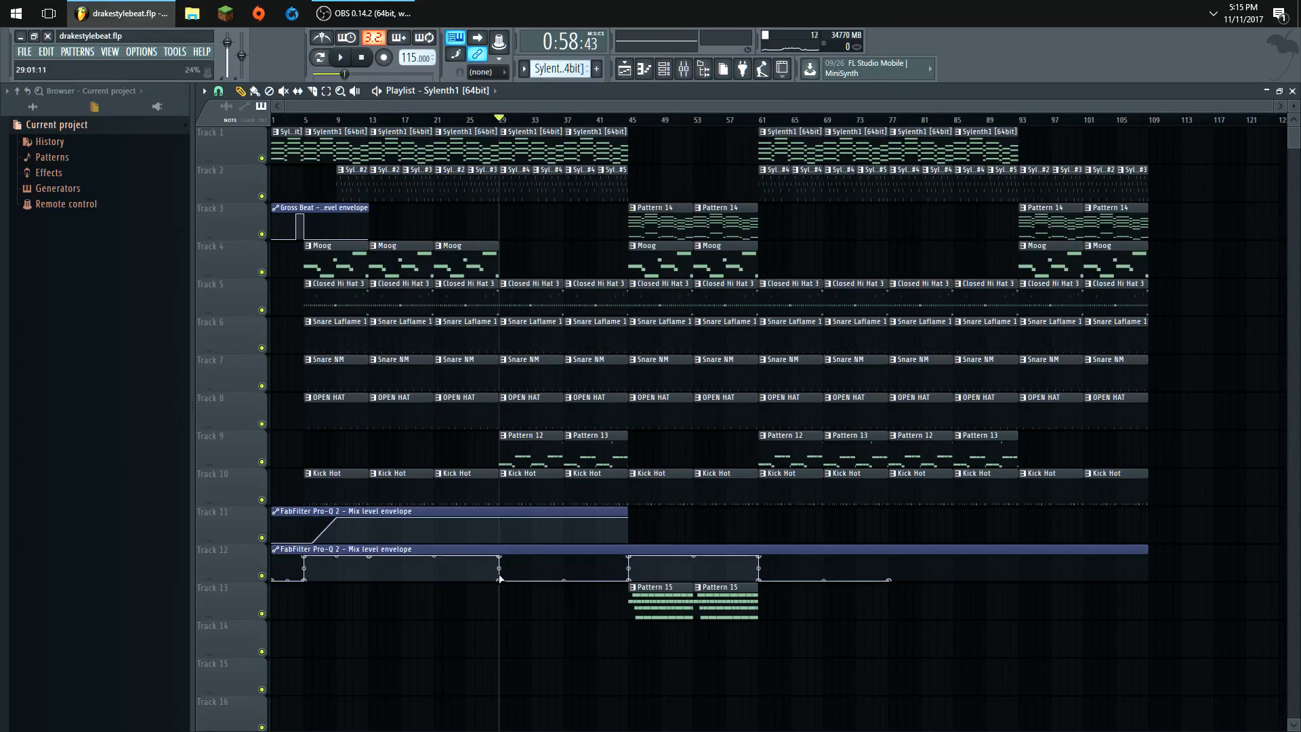
scroll(500, 603, "up", 4)
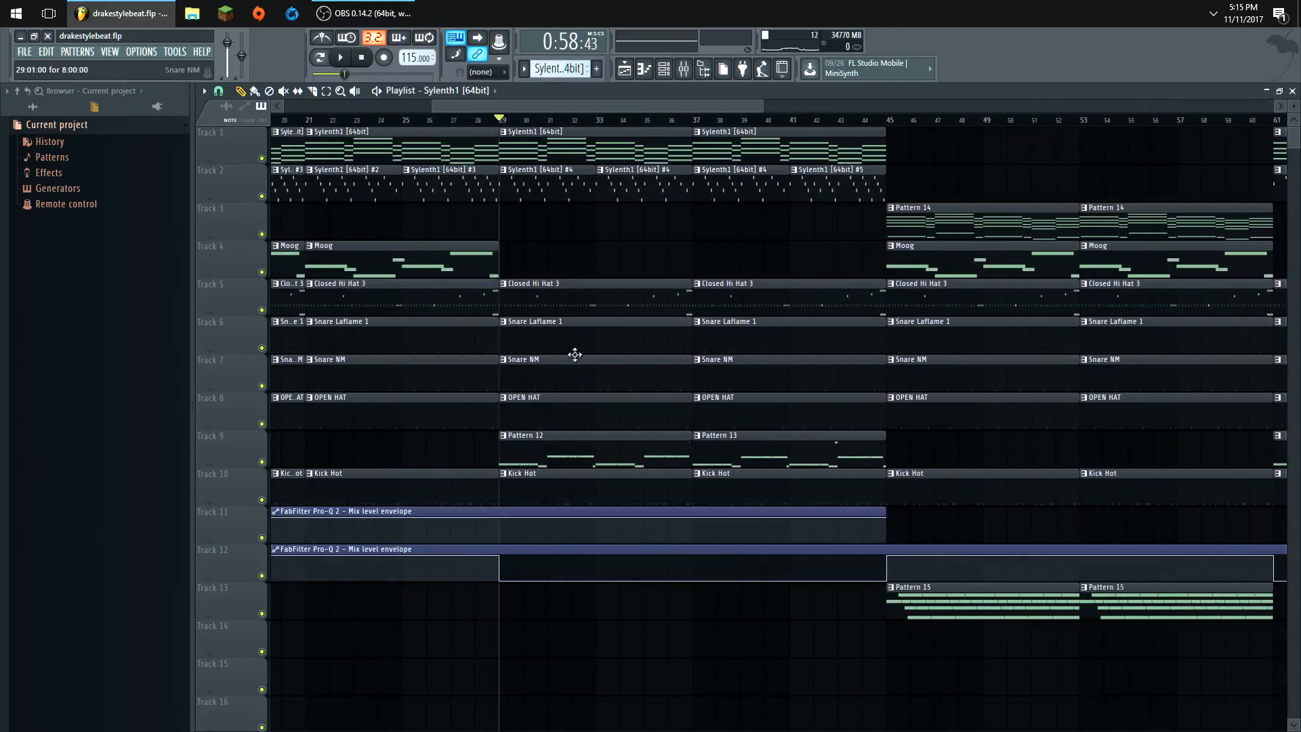
left_click(341, 59)
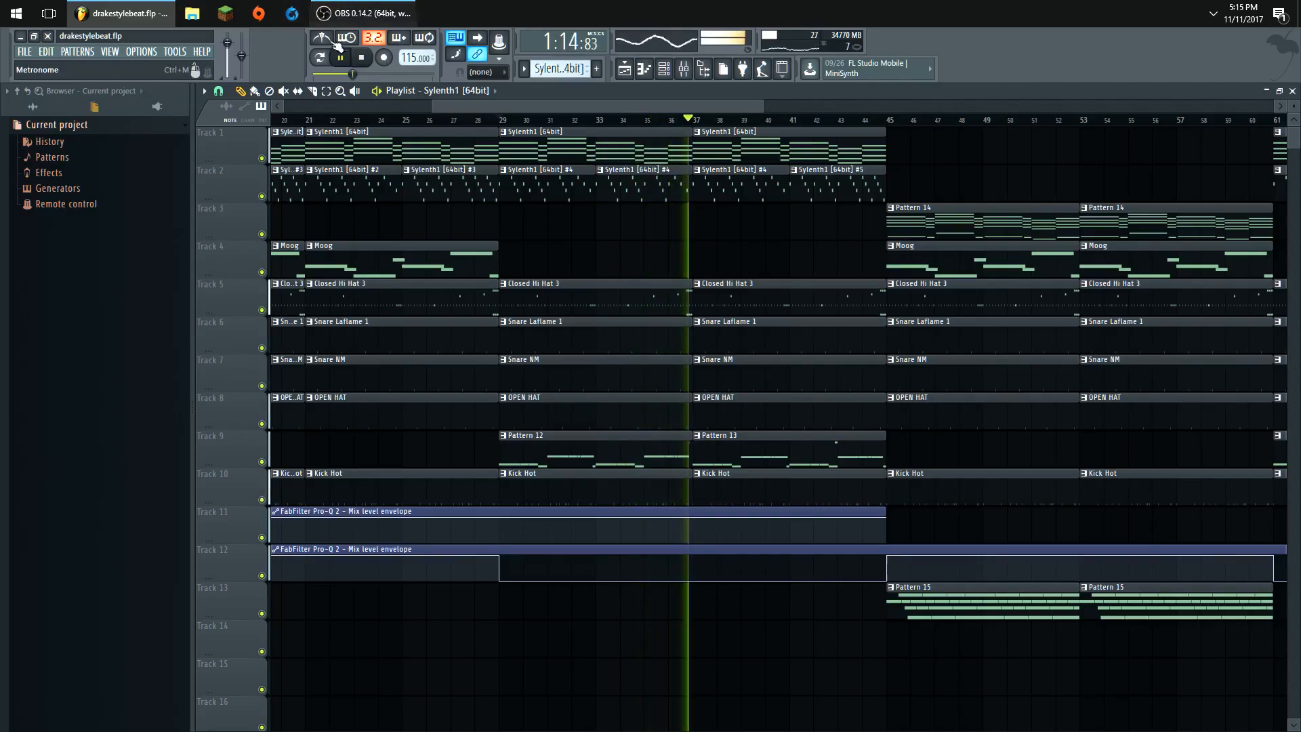
left_click(359, 60)
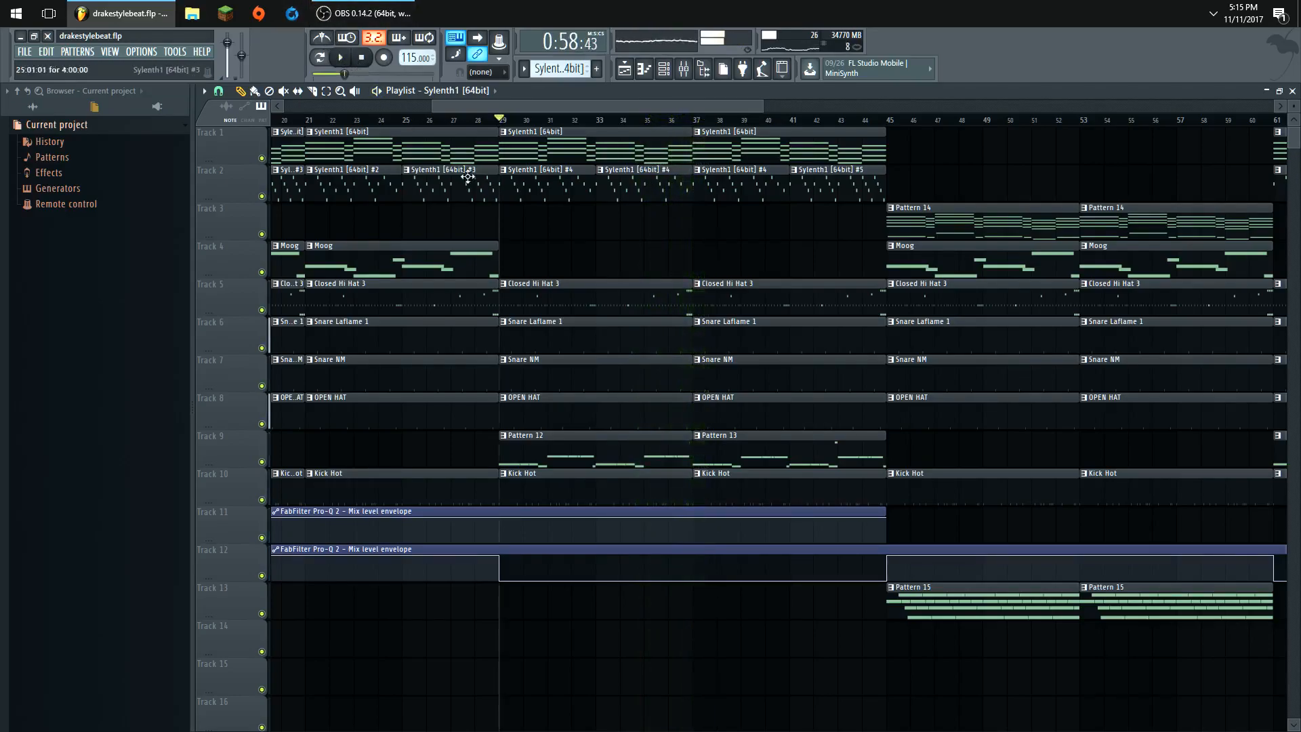
left_click(1293, 90)
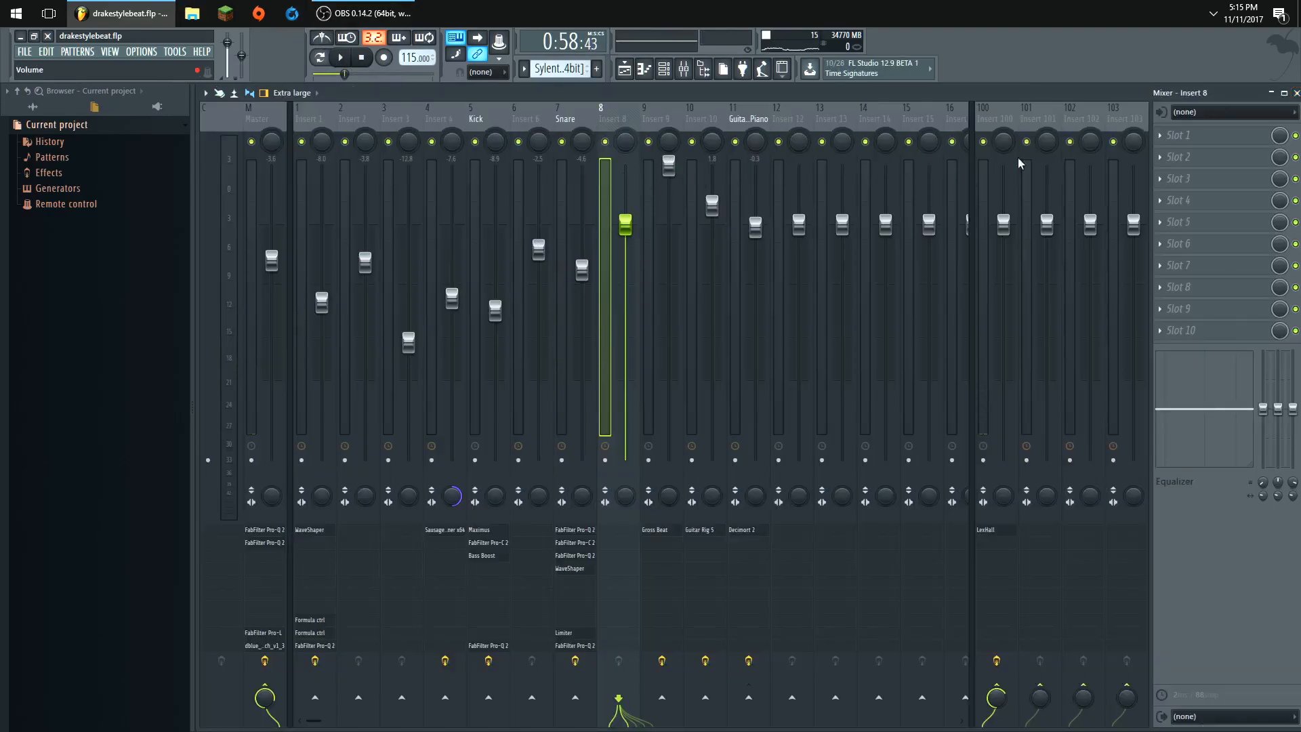
- Open the playlist and move the playback position to bar 45, where the Pattern 14 and Pattern 15 clips begin
left_click(109, 52)
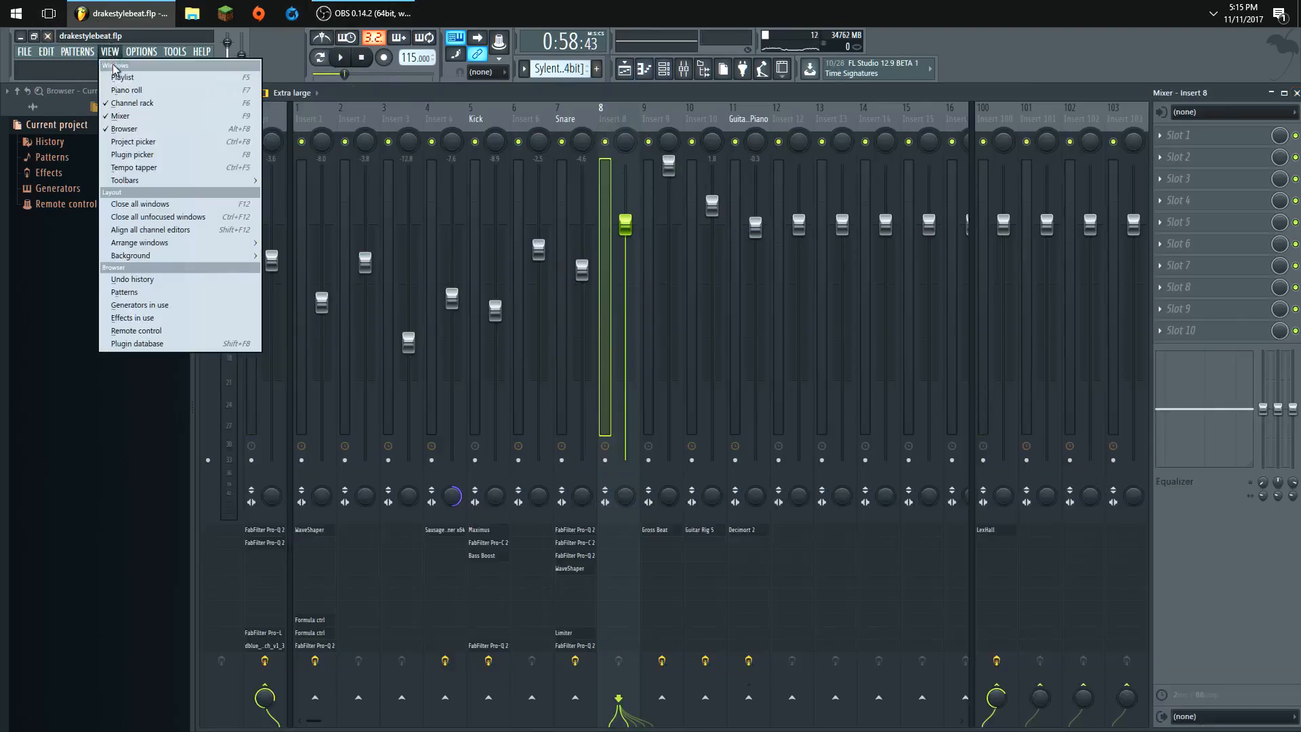
left_click(159, 69)
left_click(891, 124)
scroll(881, 196, "down", 5)
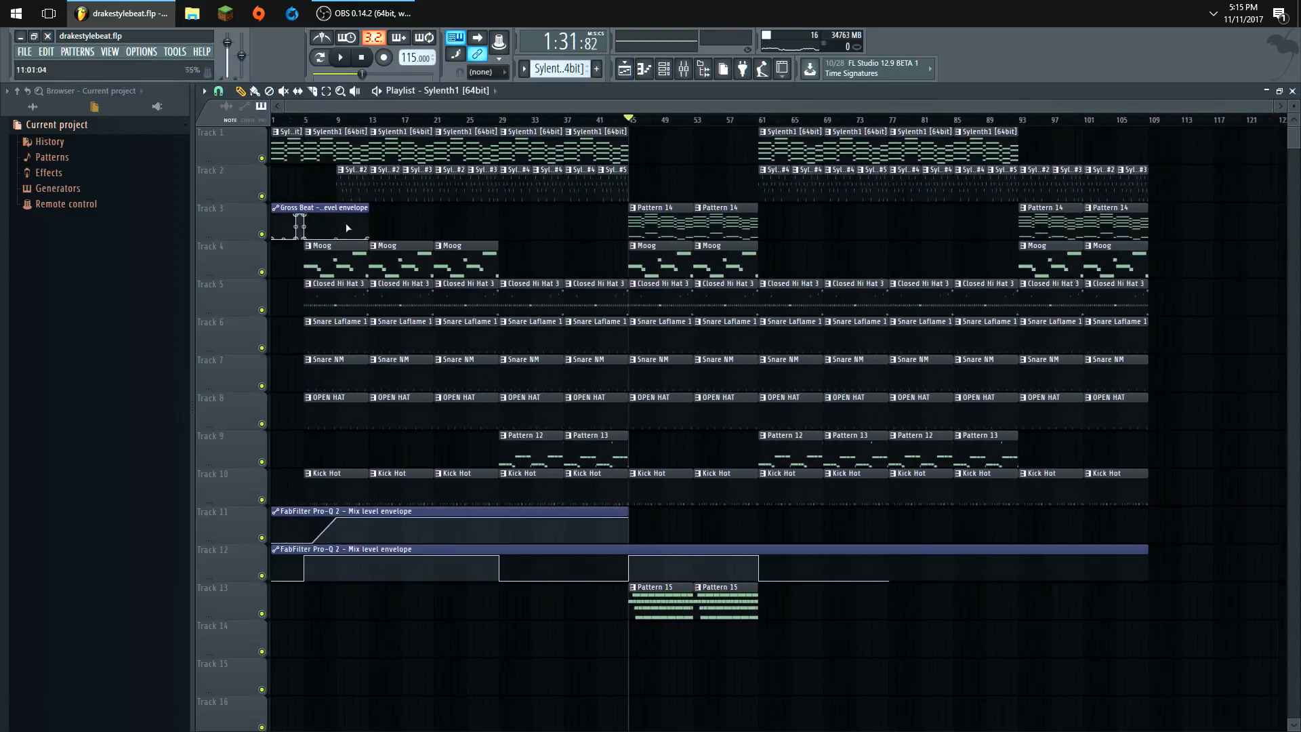
- Show the mixer and select the Guitar and Piano insert to view its Decimort 2 effect
left_click(110, 52)
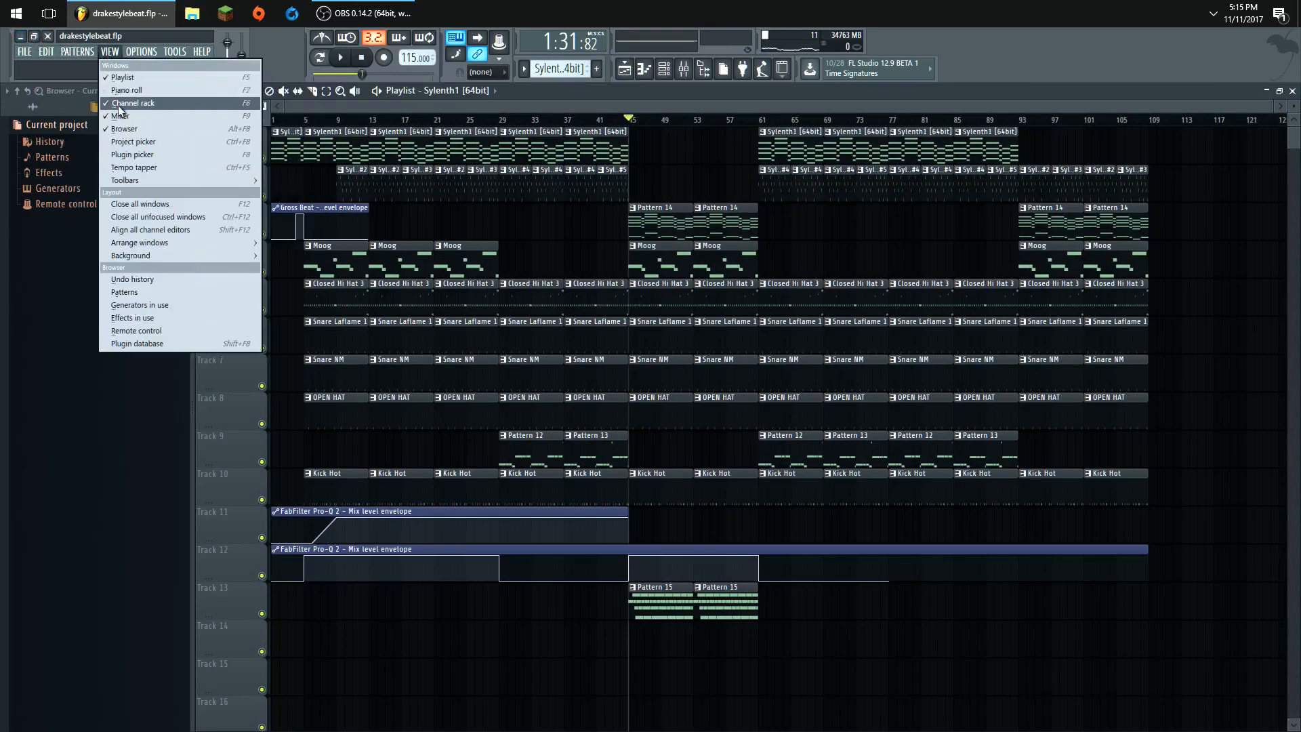
left_click(142, 103)
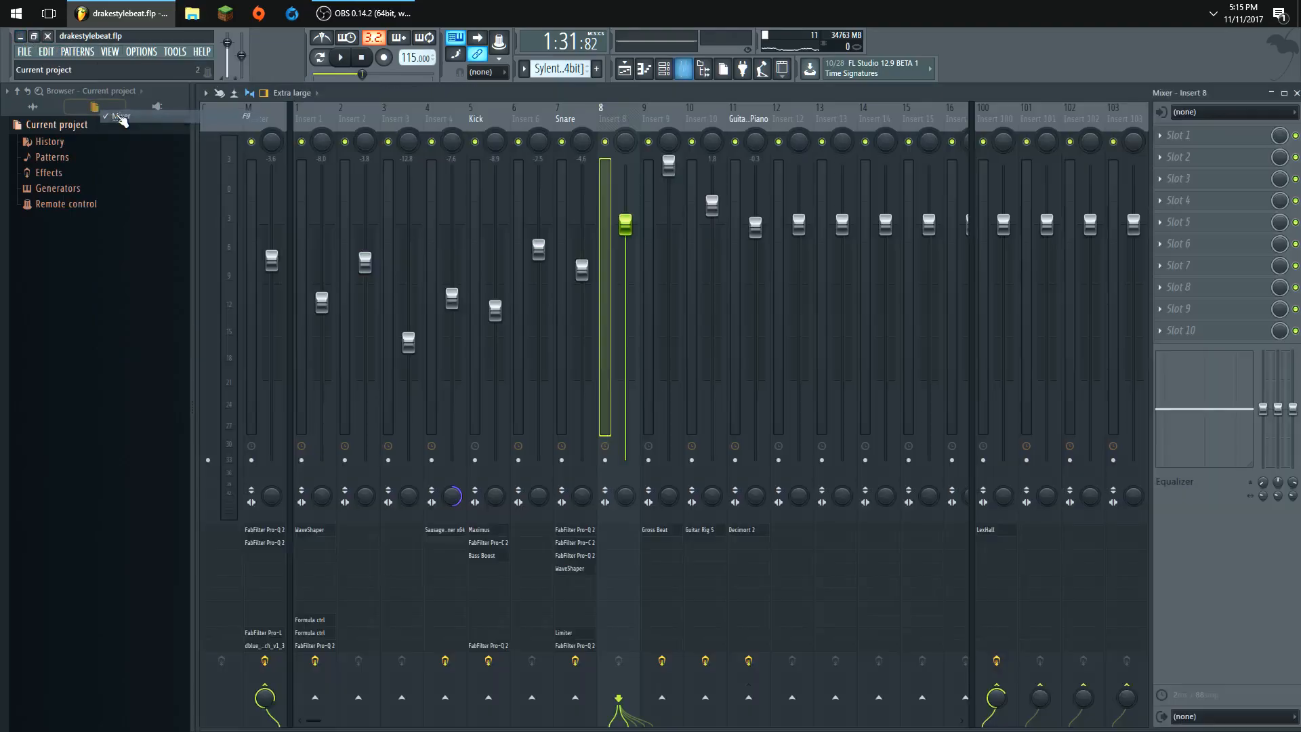
left_click(246, 366)
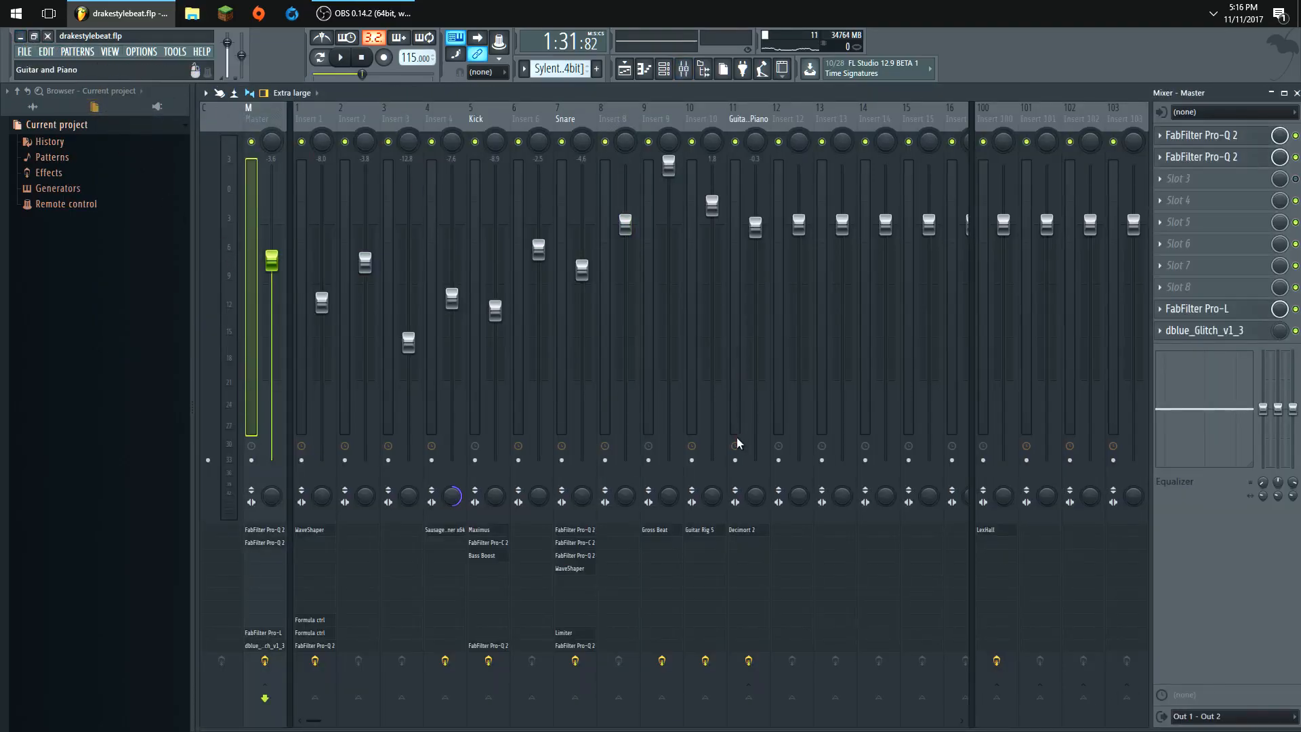
left_click(733, 405)
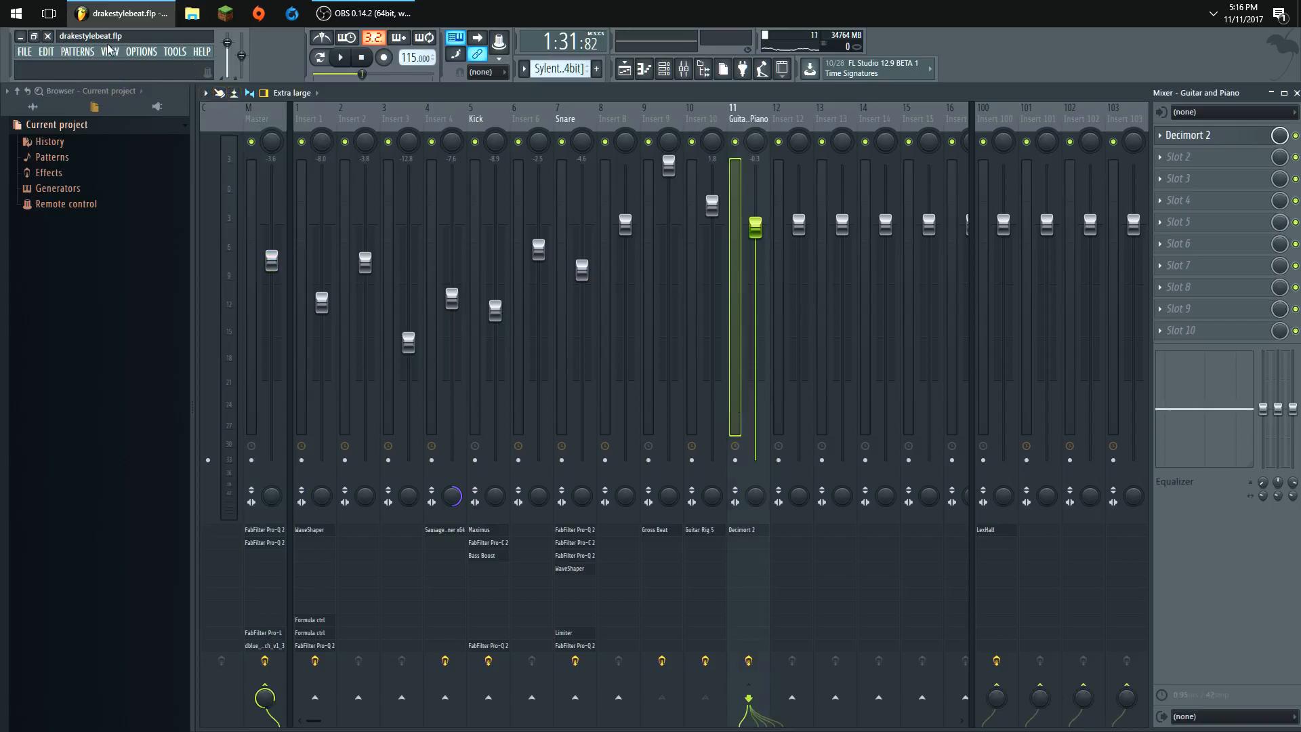
- Return to the playlist, play the arrangement from bar 45, and stop playback
left_click(117, 60)
left_click(117, 76)
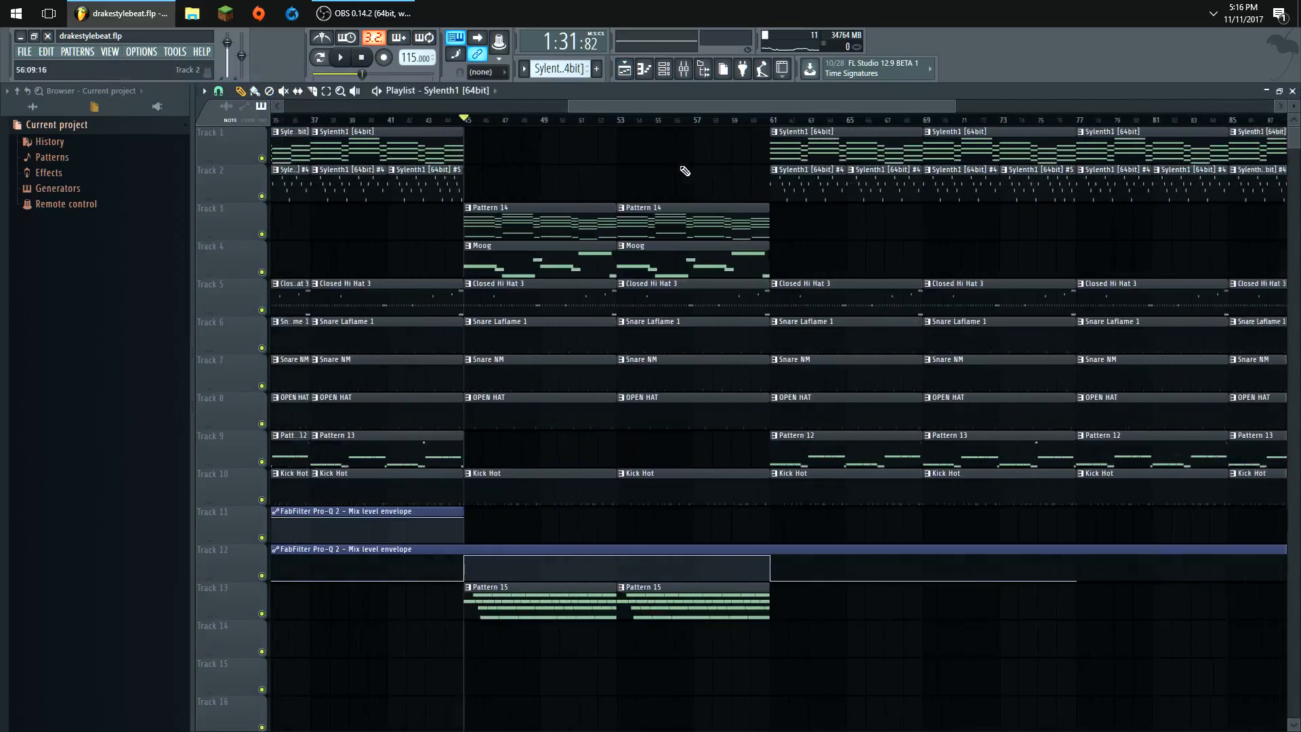
left_click(336, 59)
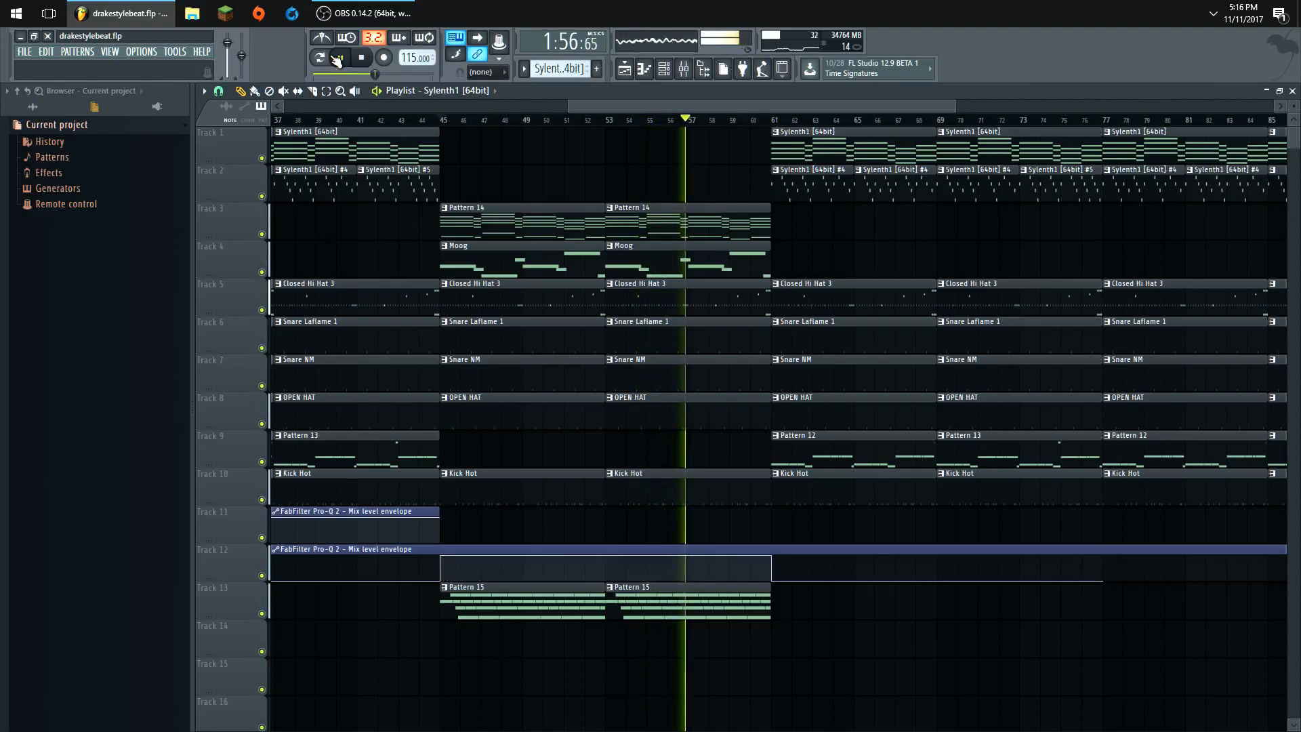
key("space")
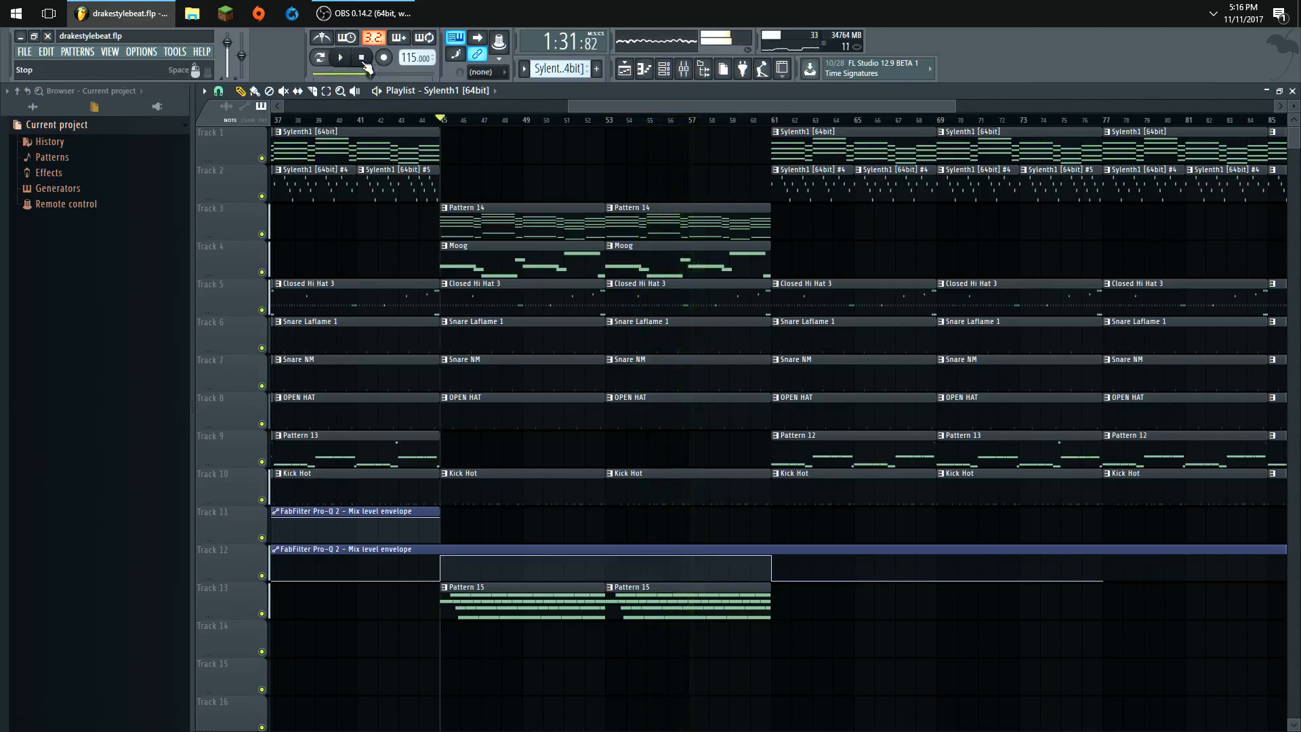
scroll(476, 149, "down", 3, "ctrl")
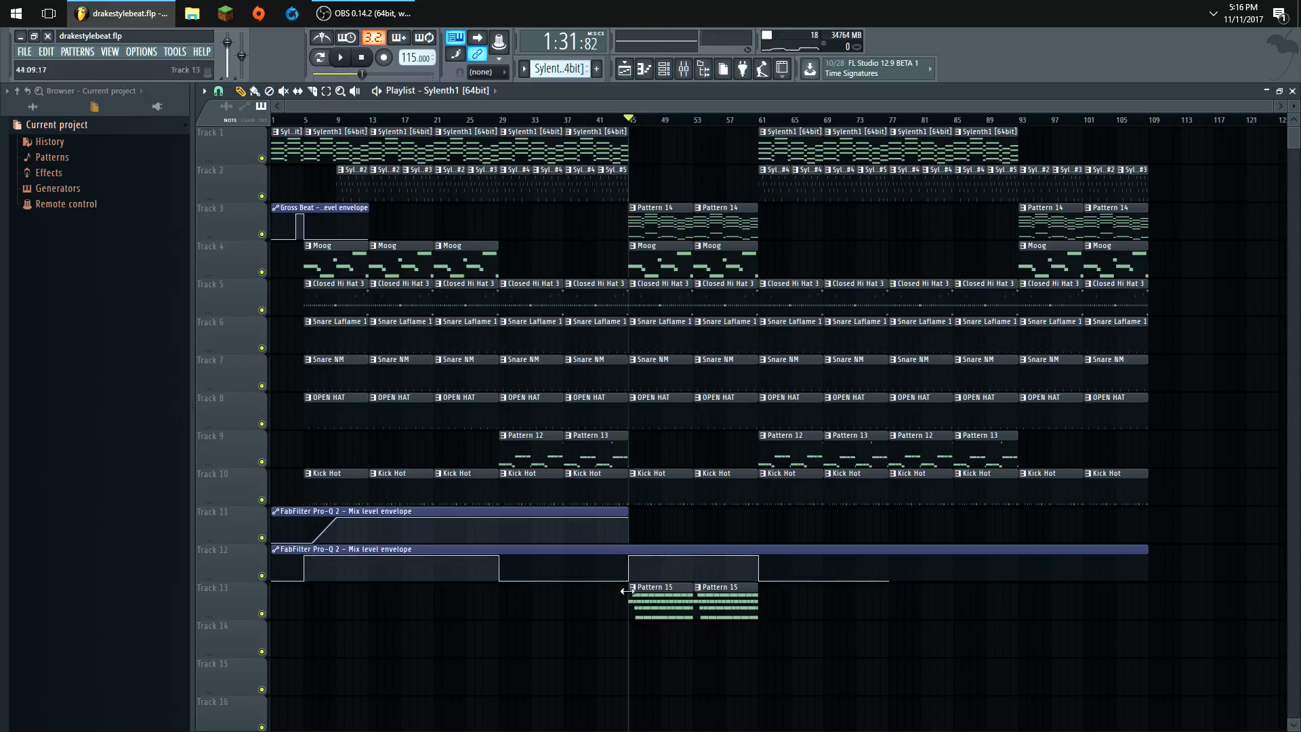
- Show the mixer, open the Fruity WaveShaper on Insert 1, and disable all of that insert's effects
left_click(110, 55)
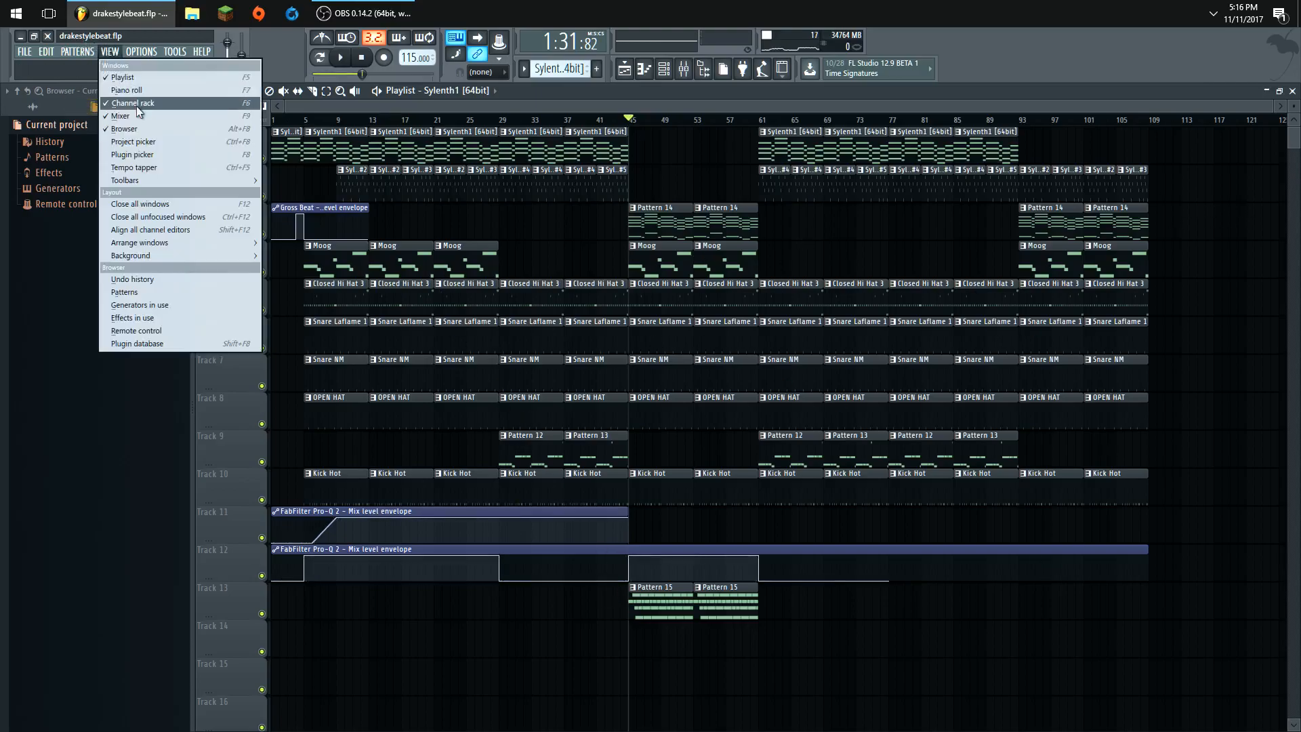
left_click(132, 115)
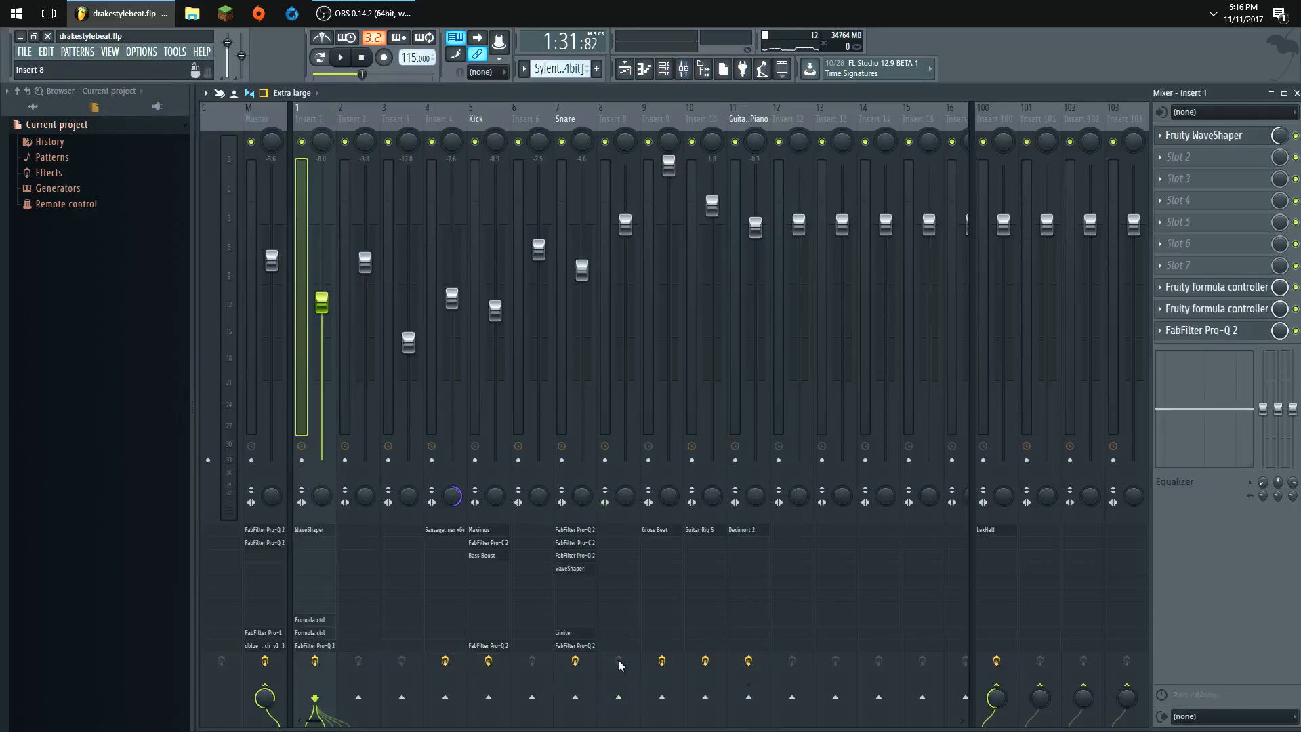
left_click(1213, 138)
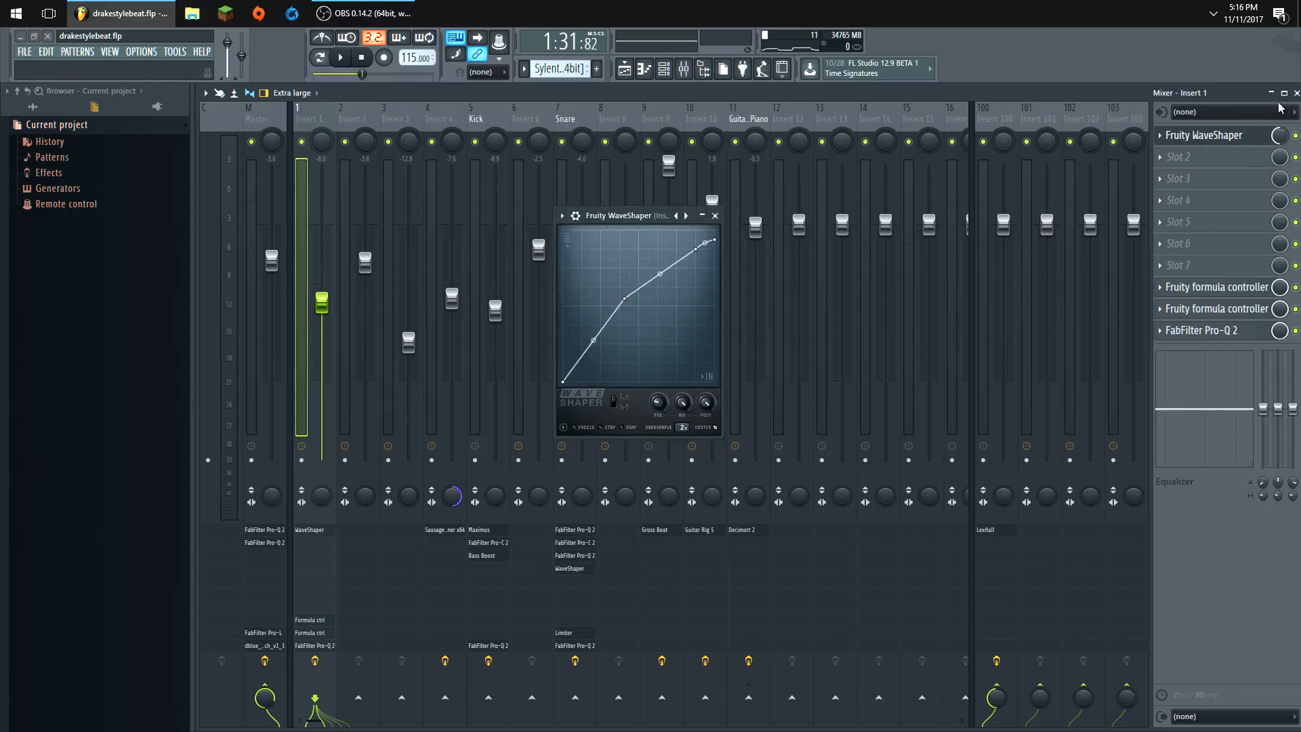
left_click(315, 661)
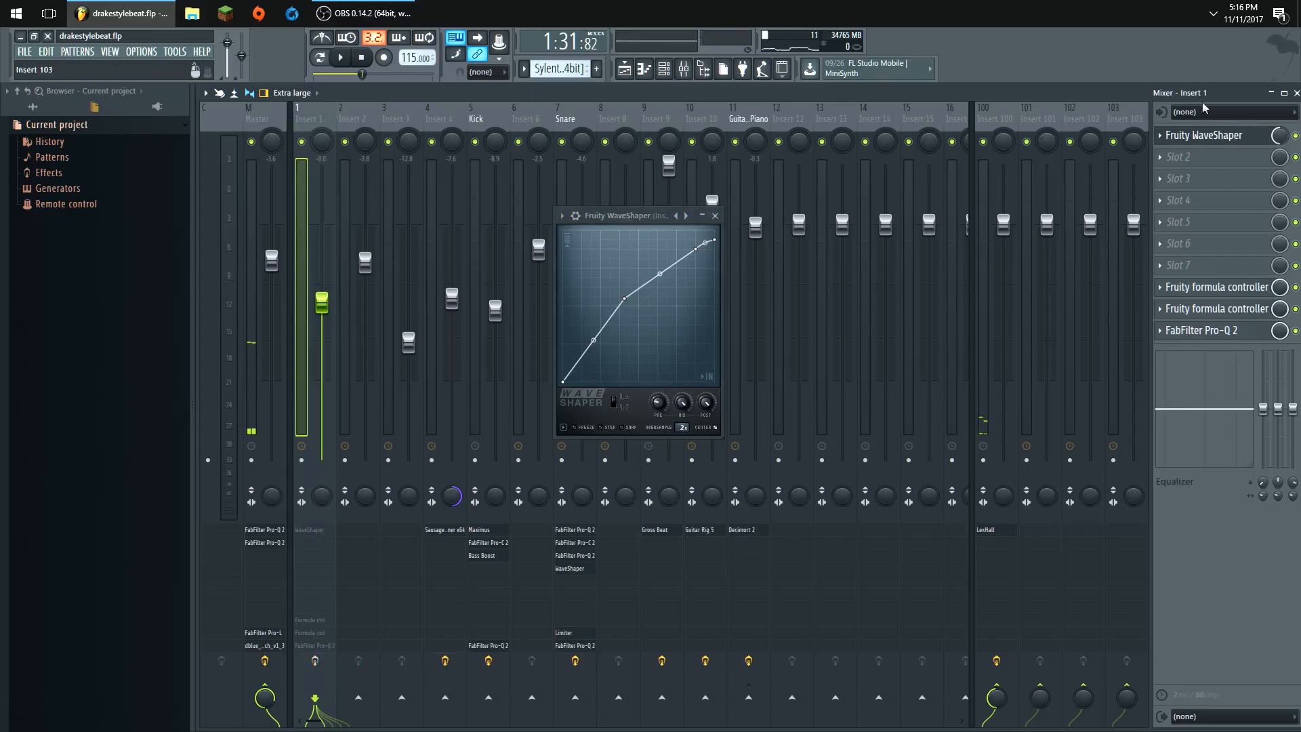
- Close the mixer and playlist, and play the Pad's Sylenth1 [64bit] pattern in pattern mode
left_click(1284, 94)
left_click(1293, 91)
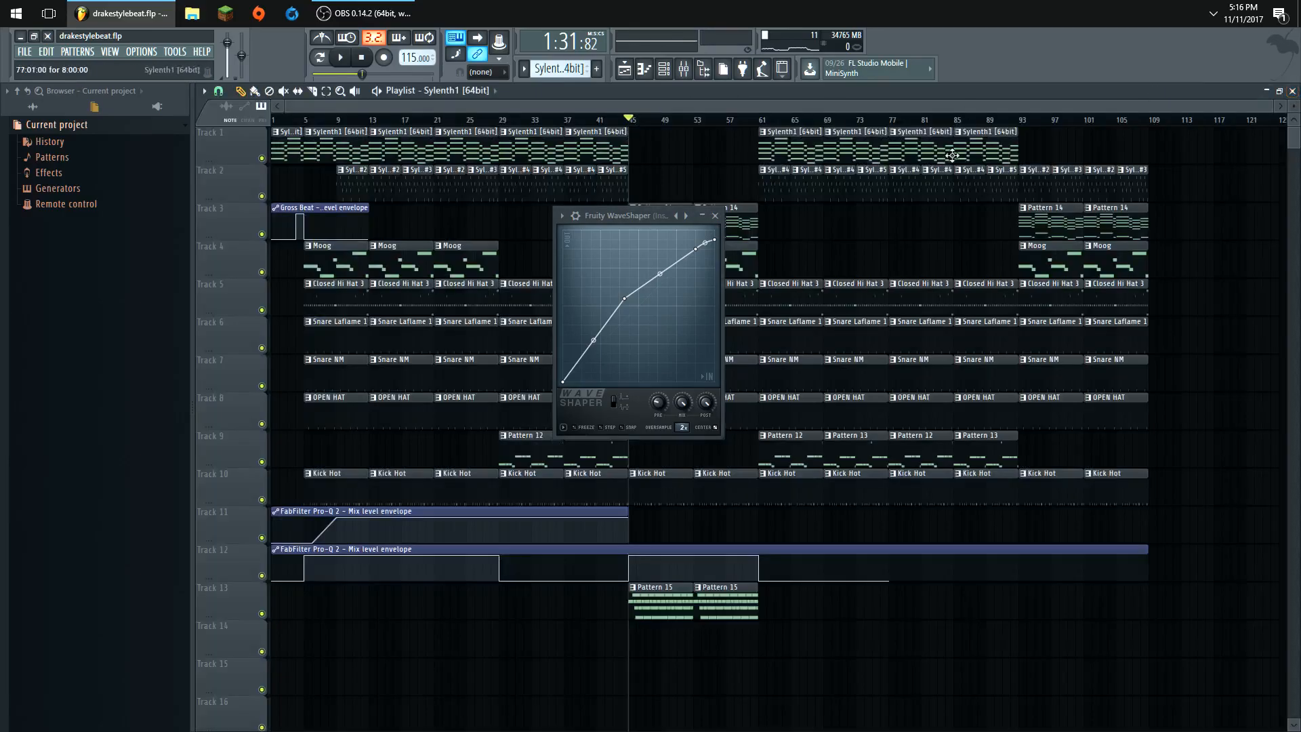
left_click(1292, 91)
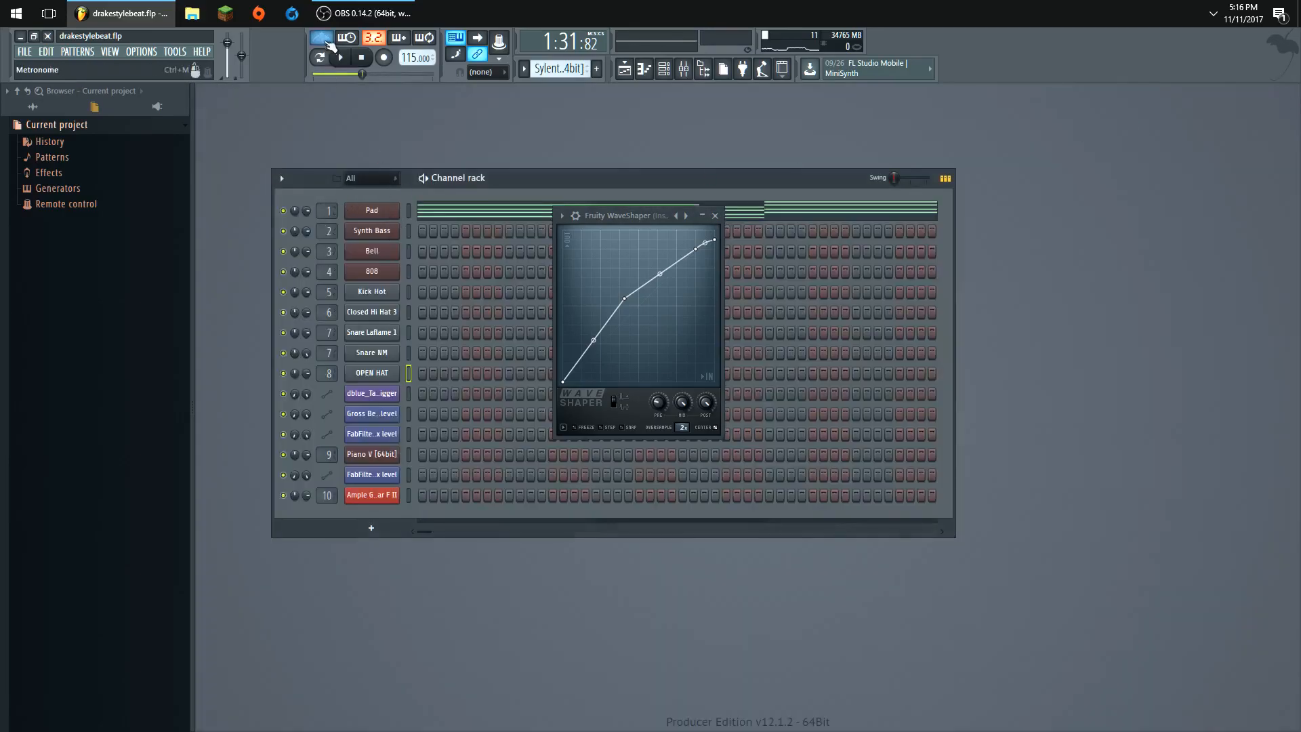
key("space")
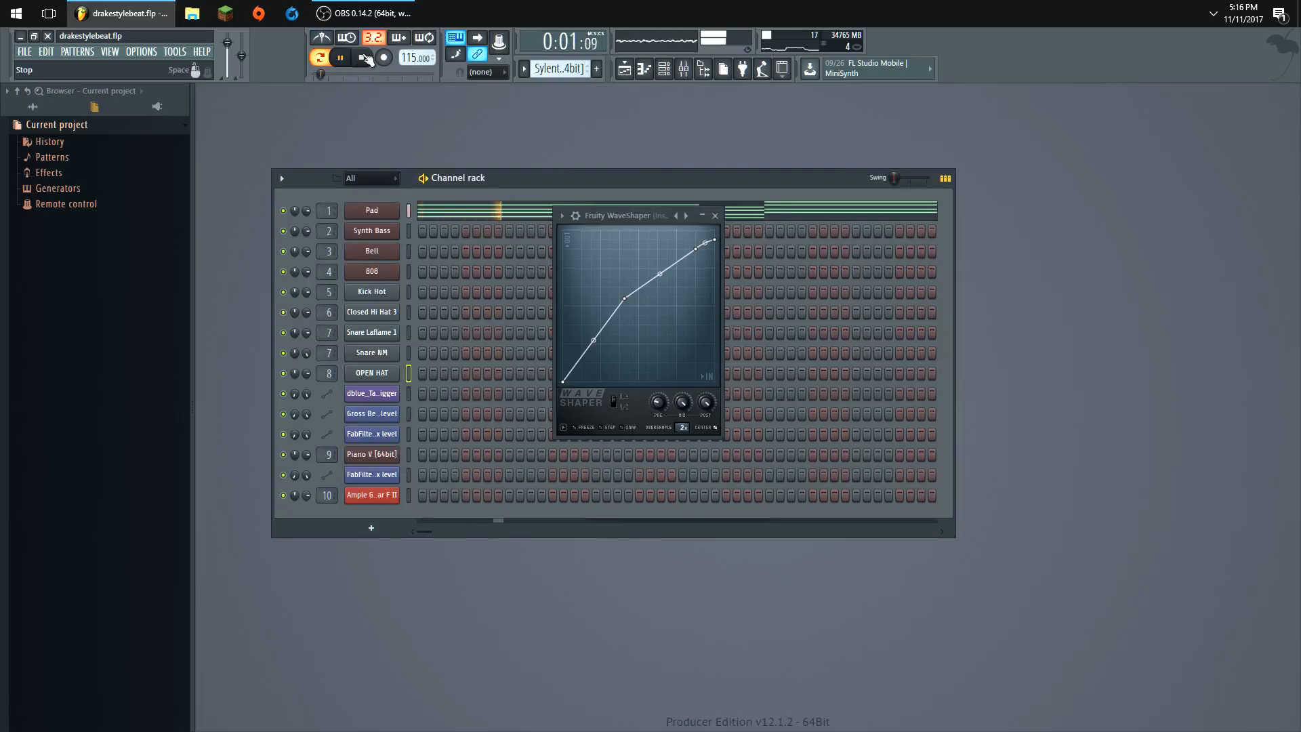
- Show the mixer again, play the pad pattern with Insert 1's effects bypassed, and stop playback
left_click(111, 52)
left_click(118, 114)
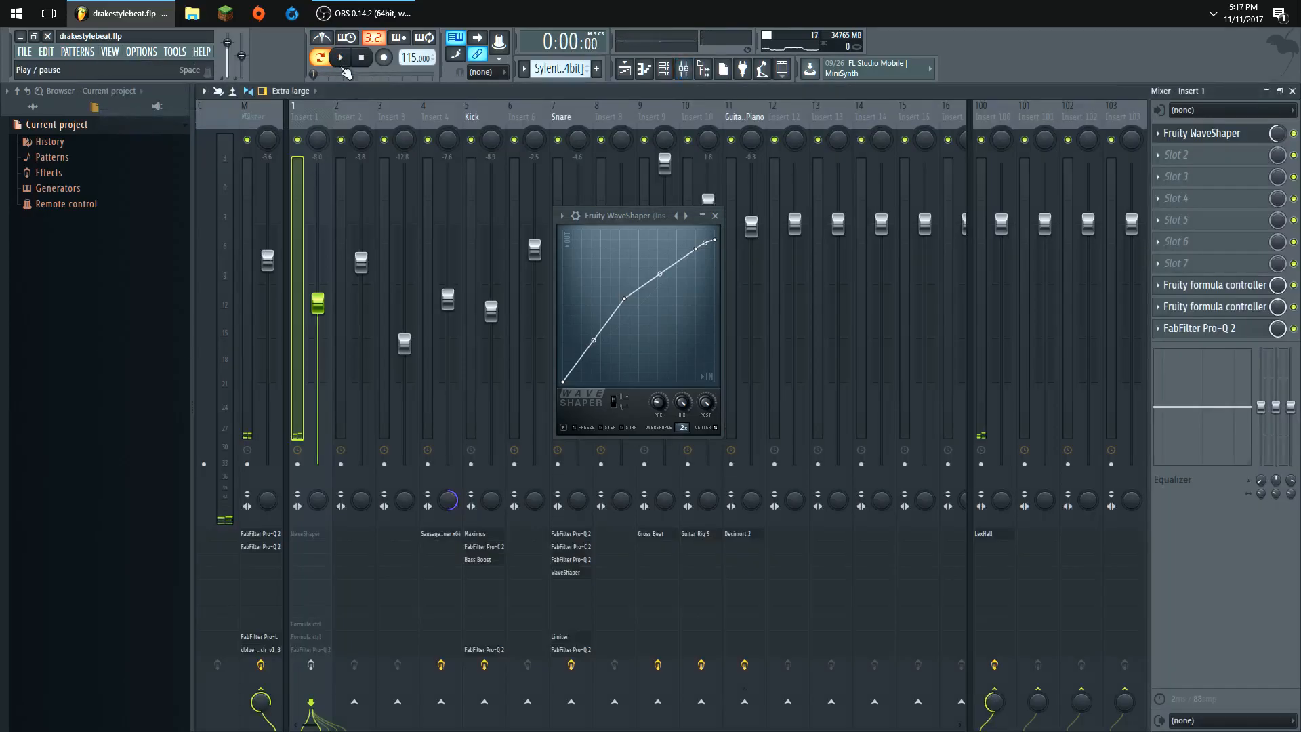
left_click(345, 60)
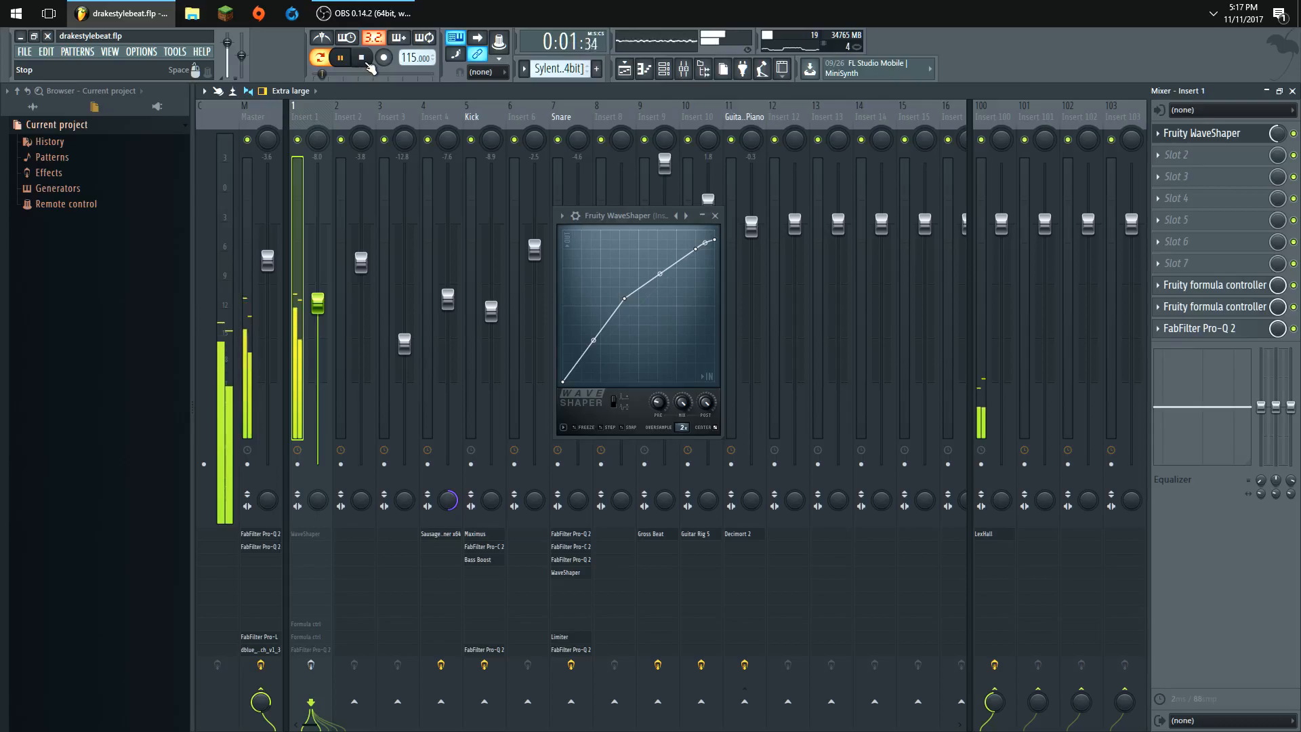
left_click(362, 59)
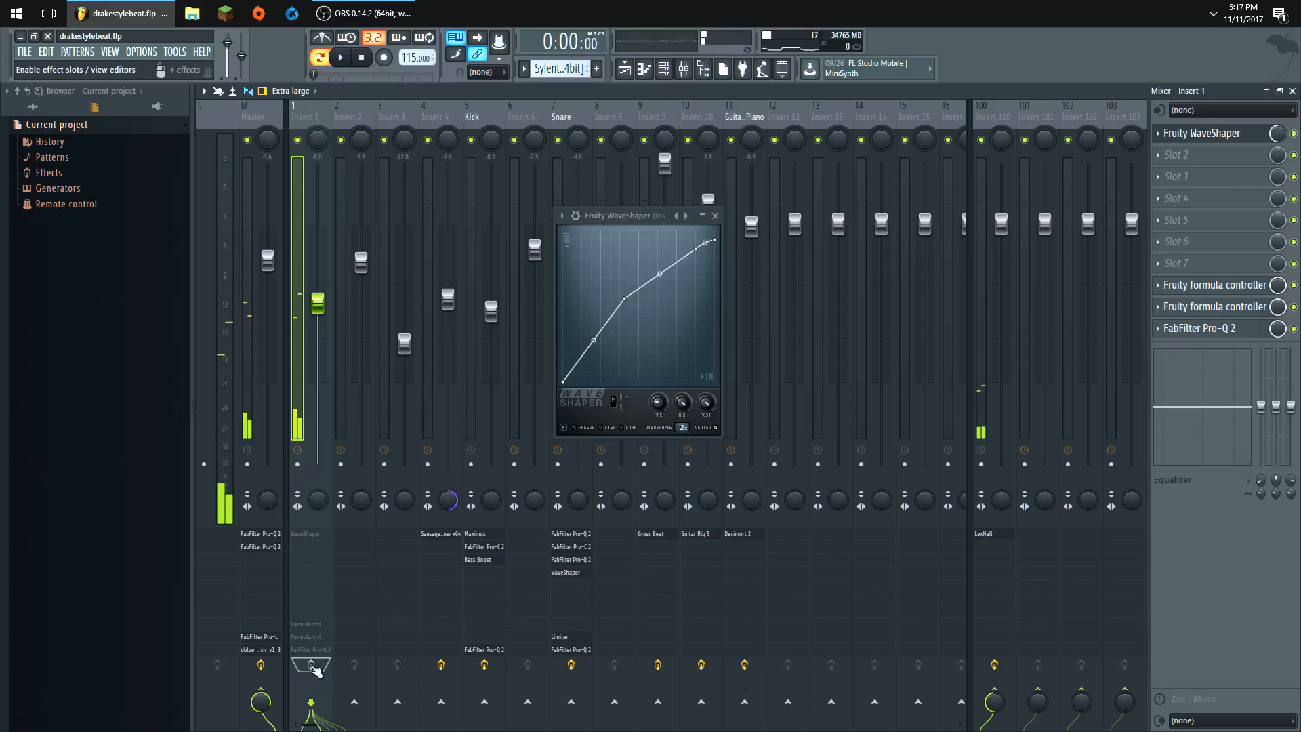
- Enable only the Fruity WaveShaper on Insert 1, with both formula controllers and FabFilter Pro-Q 2 off, and play the pad pattern
left_click(1293, 285)
left_click(1294, 307)
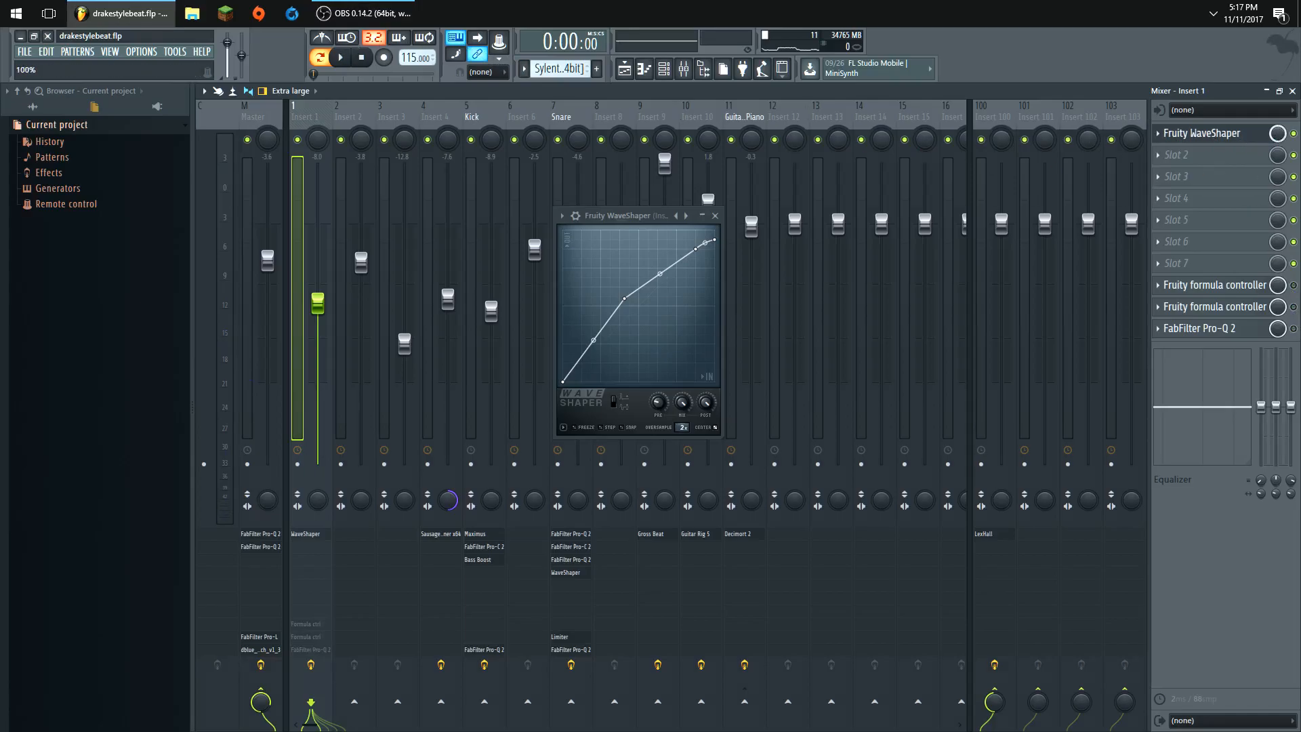
key("space")
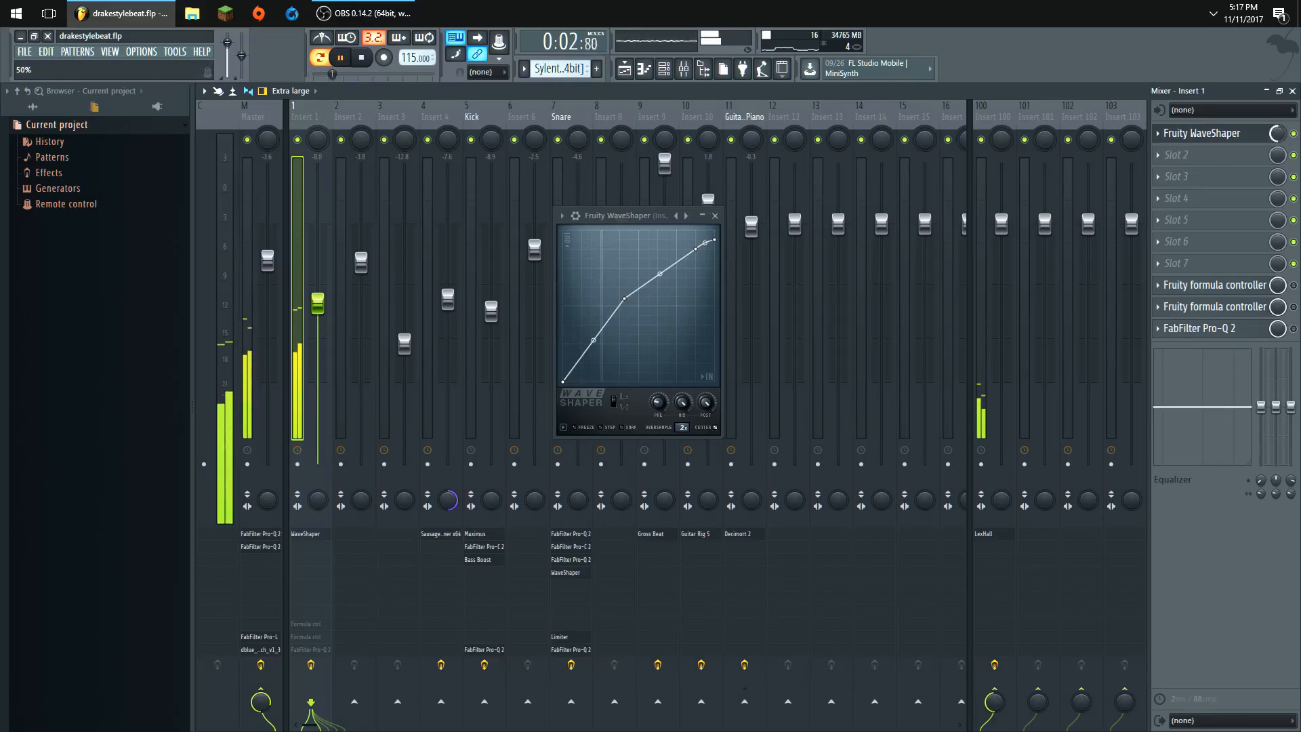
left_click(363, 59)
- Enable the first Fruity formula controller on Insert 1, view its square LFO formula, and play the pad pattern with it
left_click(1243, 287)
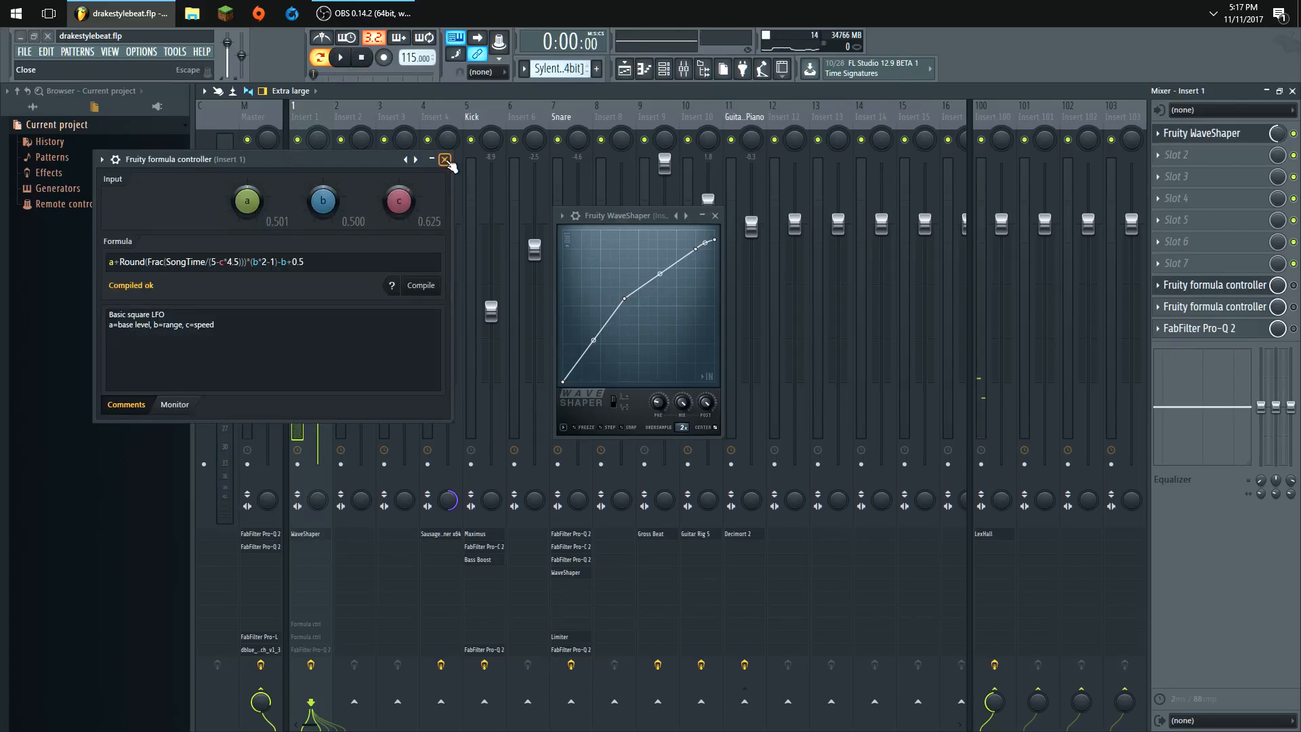
left_click(445, 160)
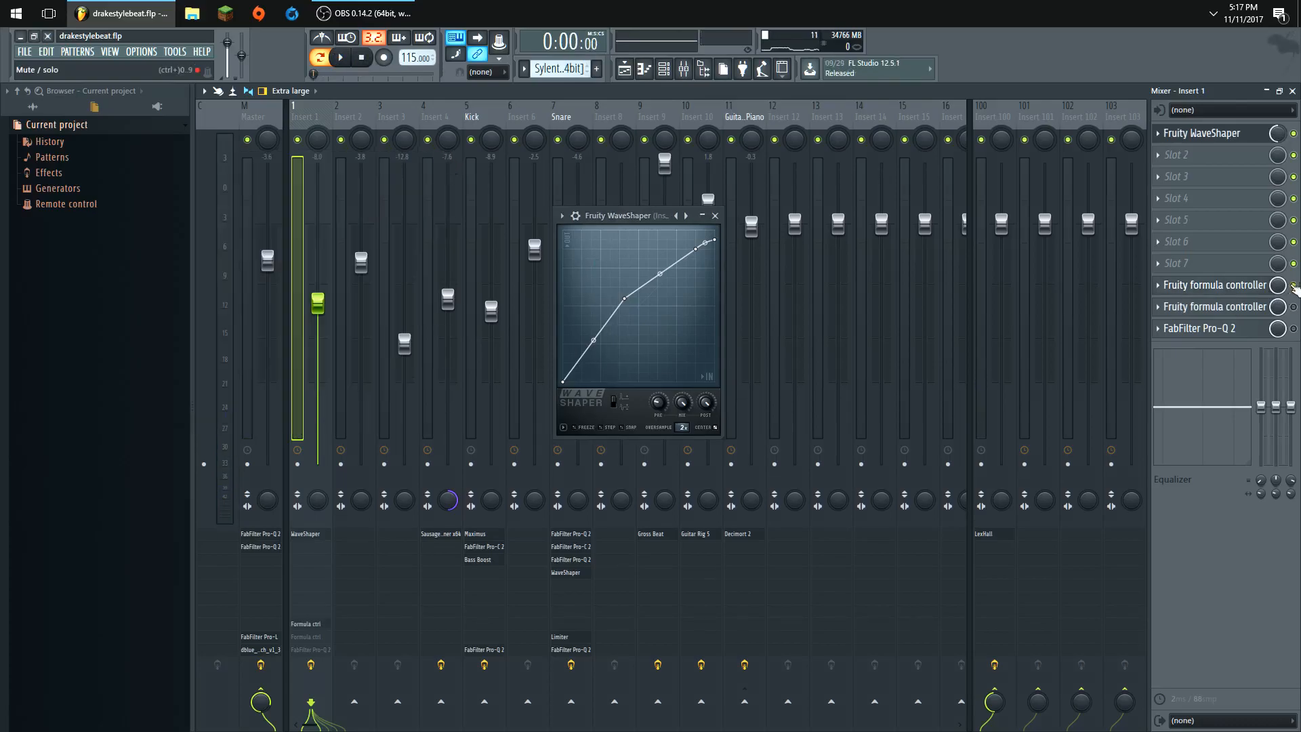
left_click(1220, 287)
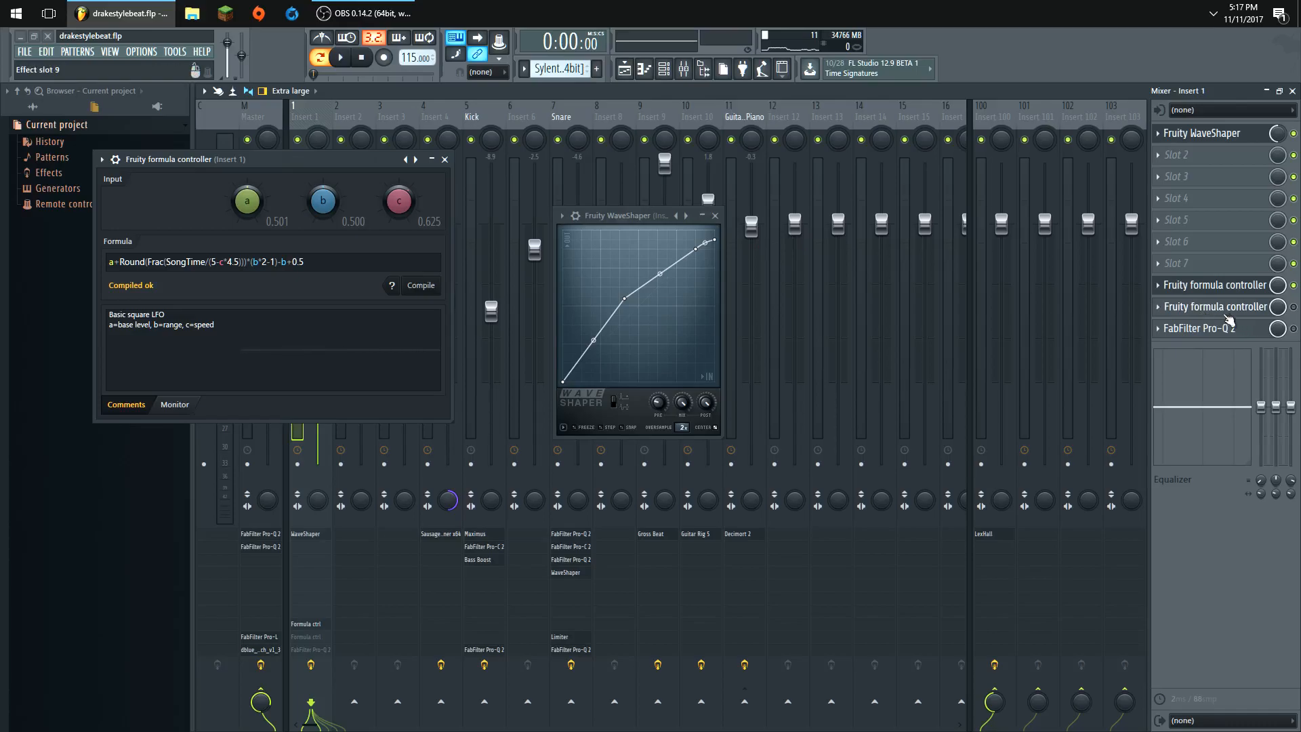
left_click(342, 58)
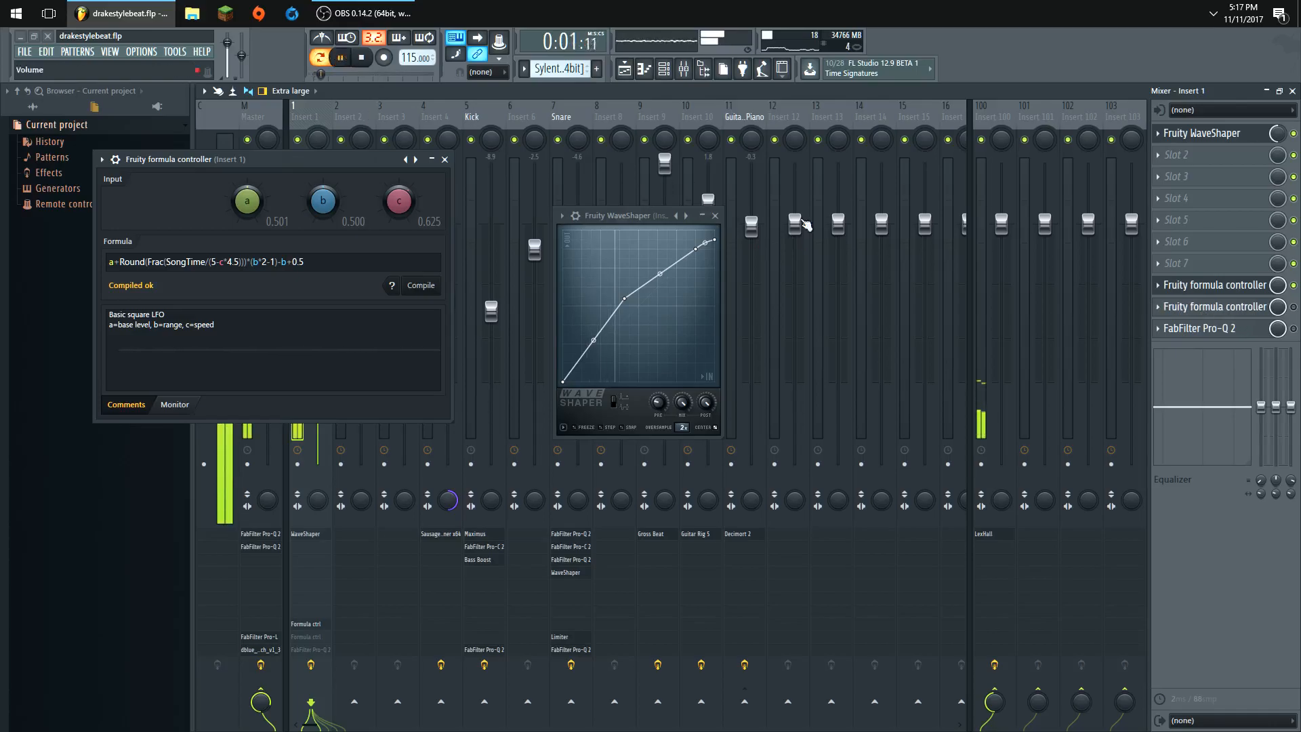
left_click(362, 59)
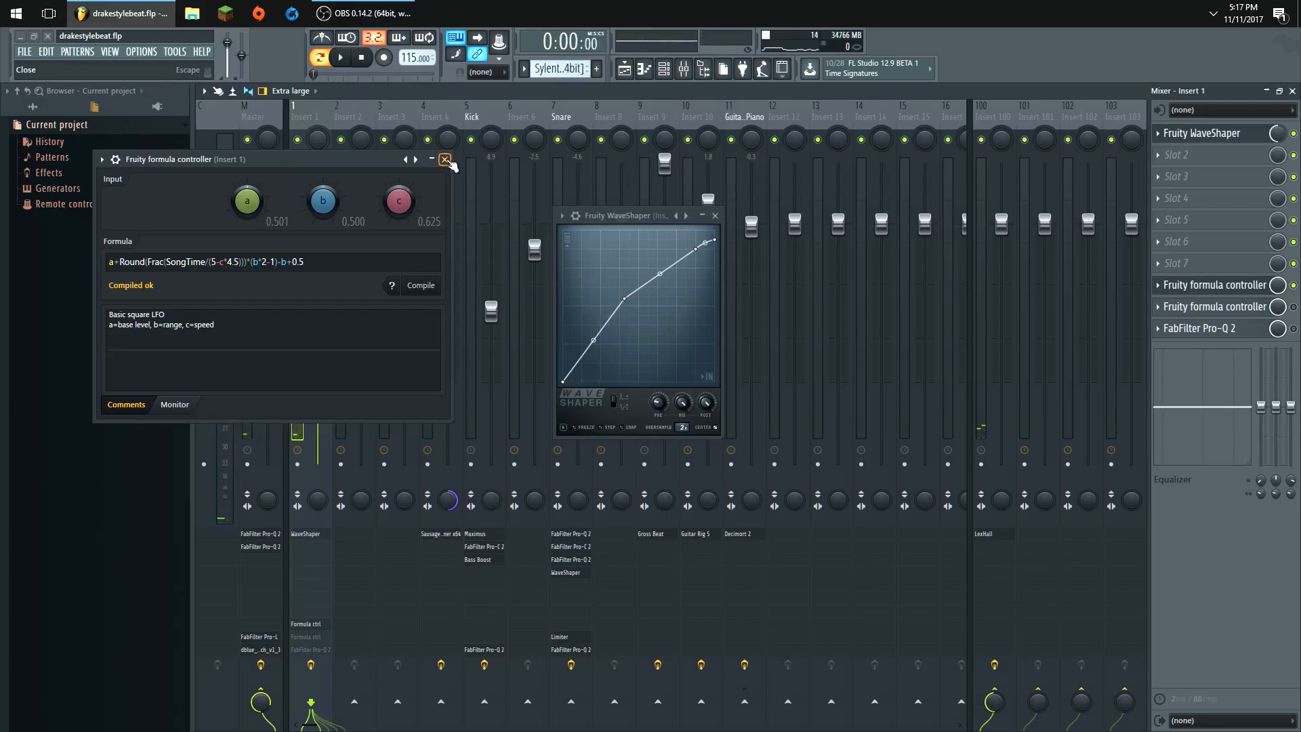
- Enable the second Fruity formula controller on Insert 1, view its sine LFO formula, and play the pad pattern with both controllers
left_click(446, 161)
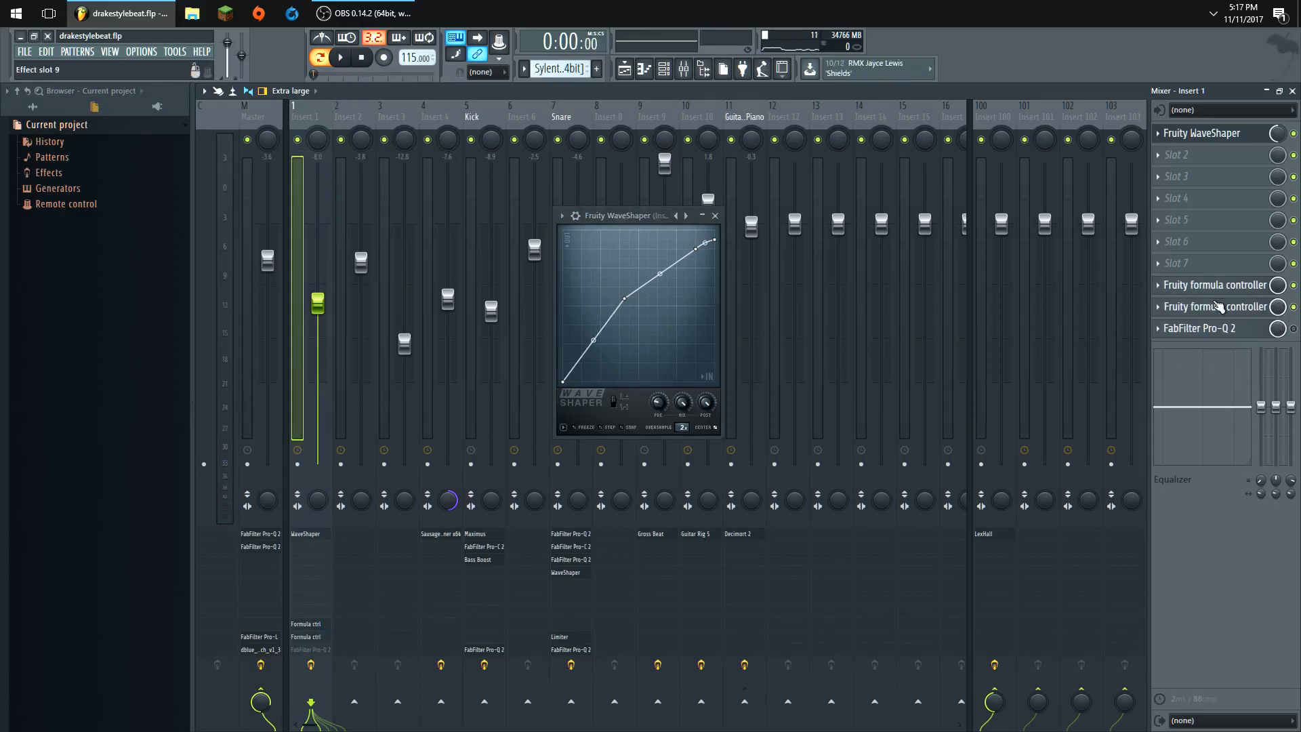
left_click(1218, 306)
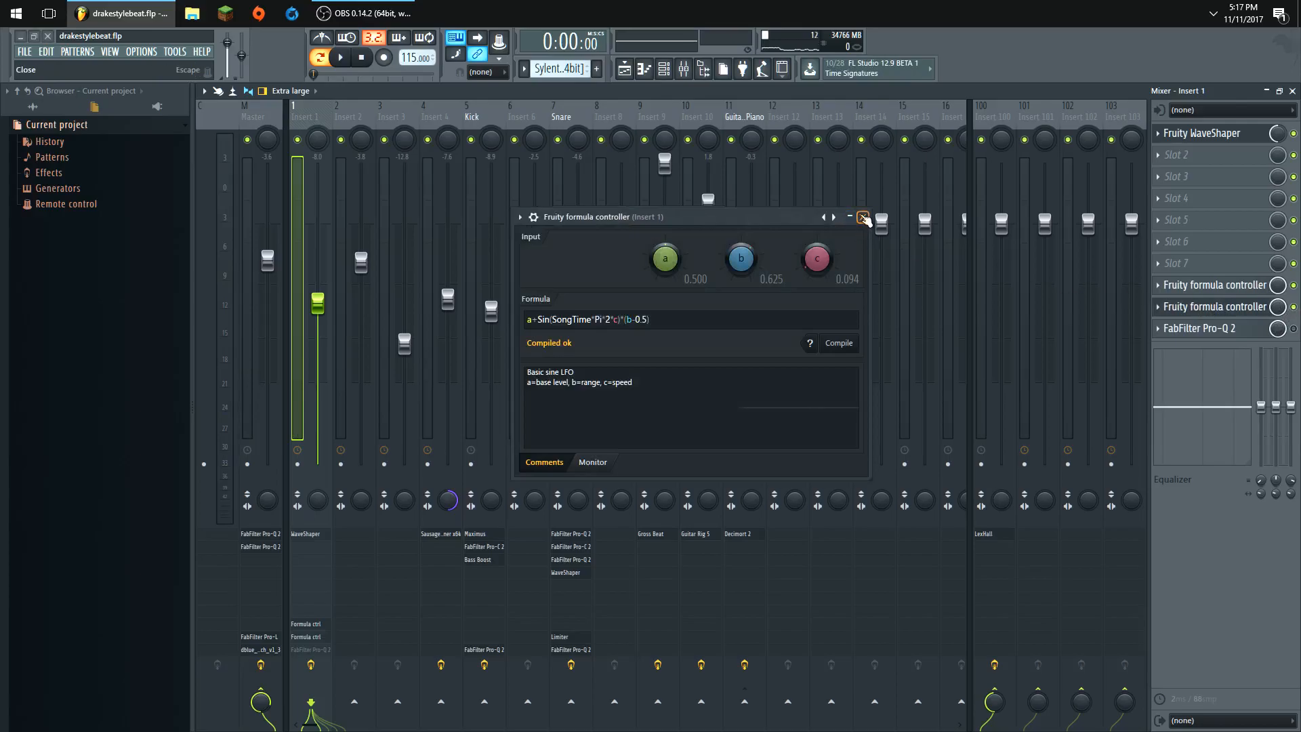
left_click(863, 216)
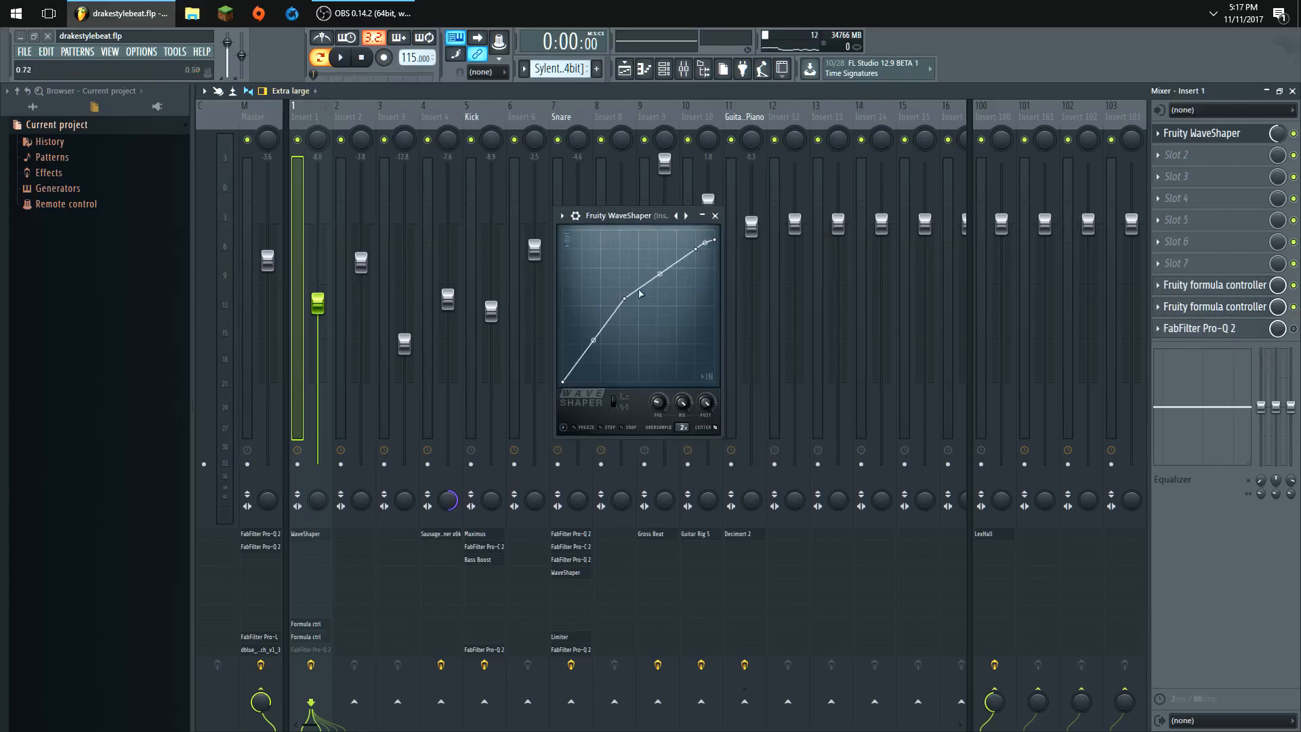
left_click(346, 61)
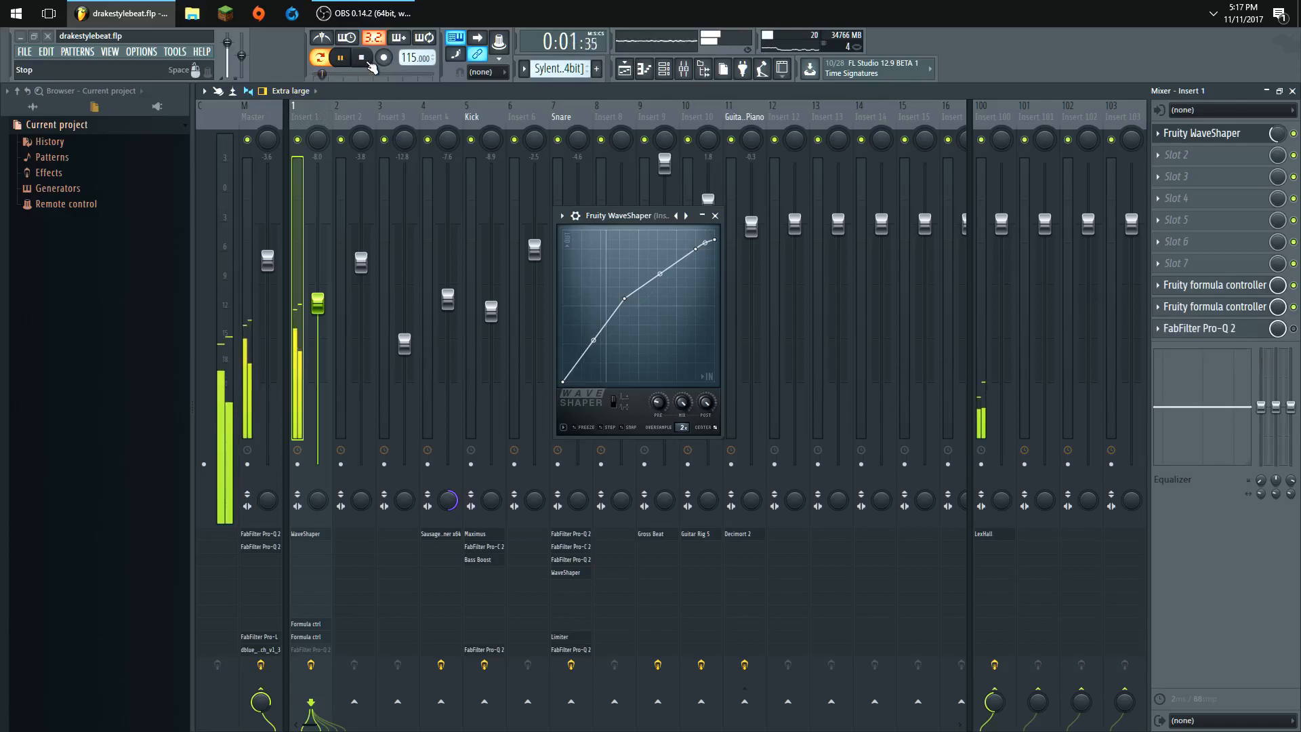
left_click(369, 59)
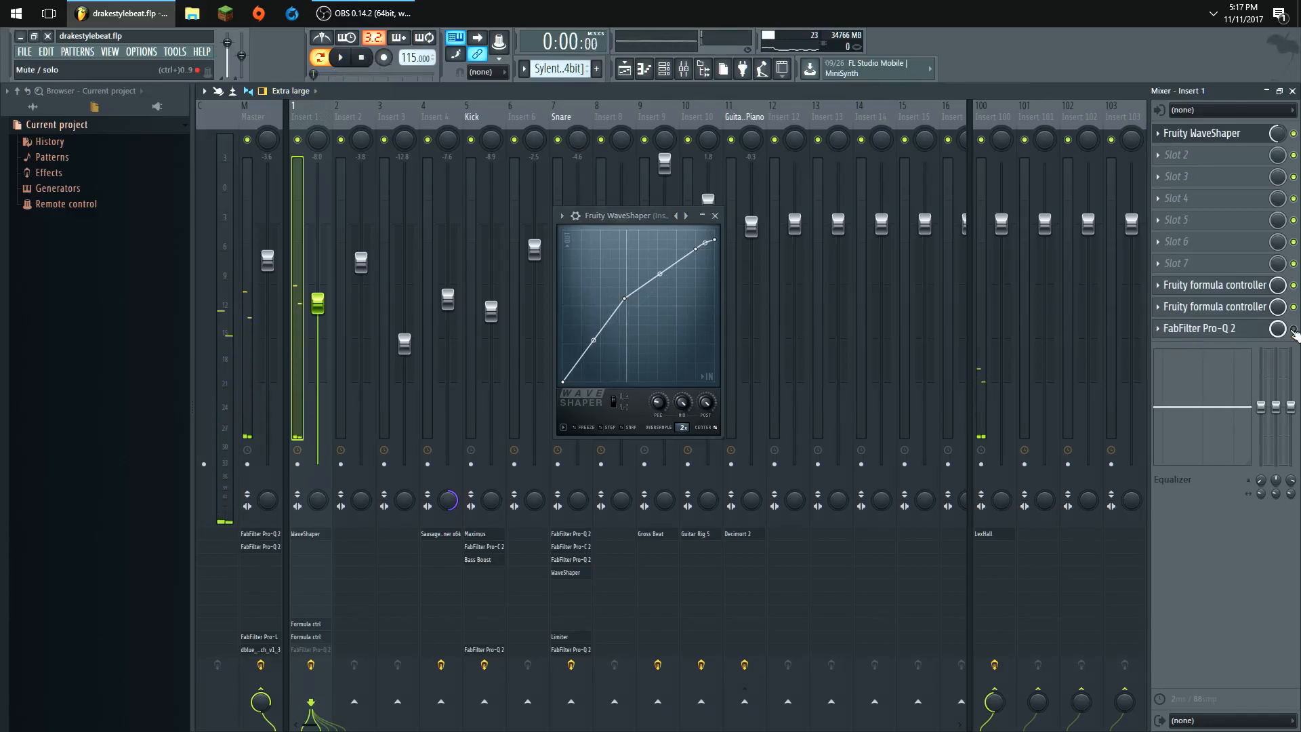
- Enable FabFilter Pro-Q 2 on Insert 1, view its EQ curve while playing the pad, and close the open effect windows
left_click(1255, 329)
left_click(340, 58)
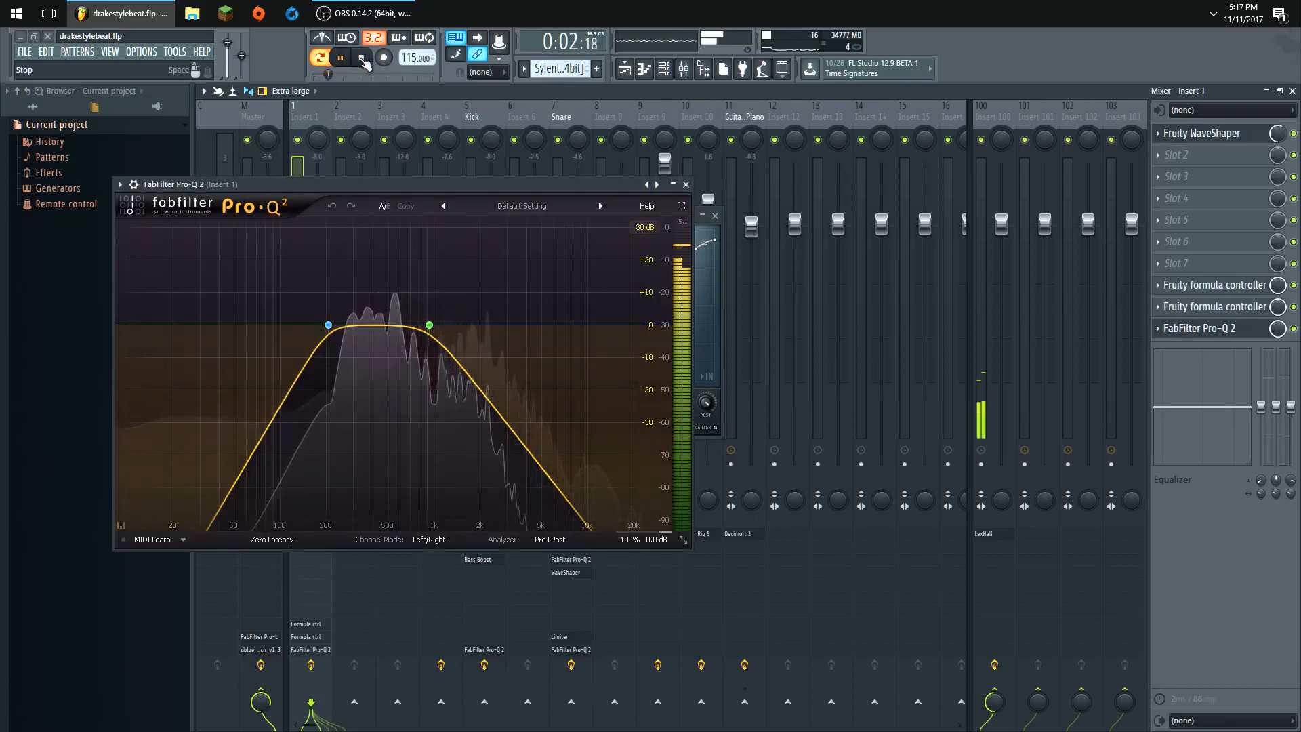
left_click(364, 60)
left_click(686, 185)
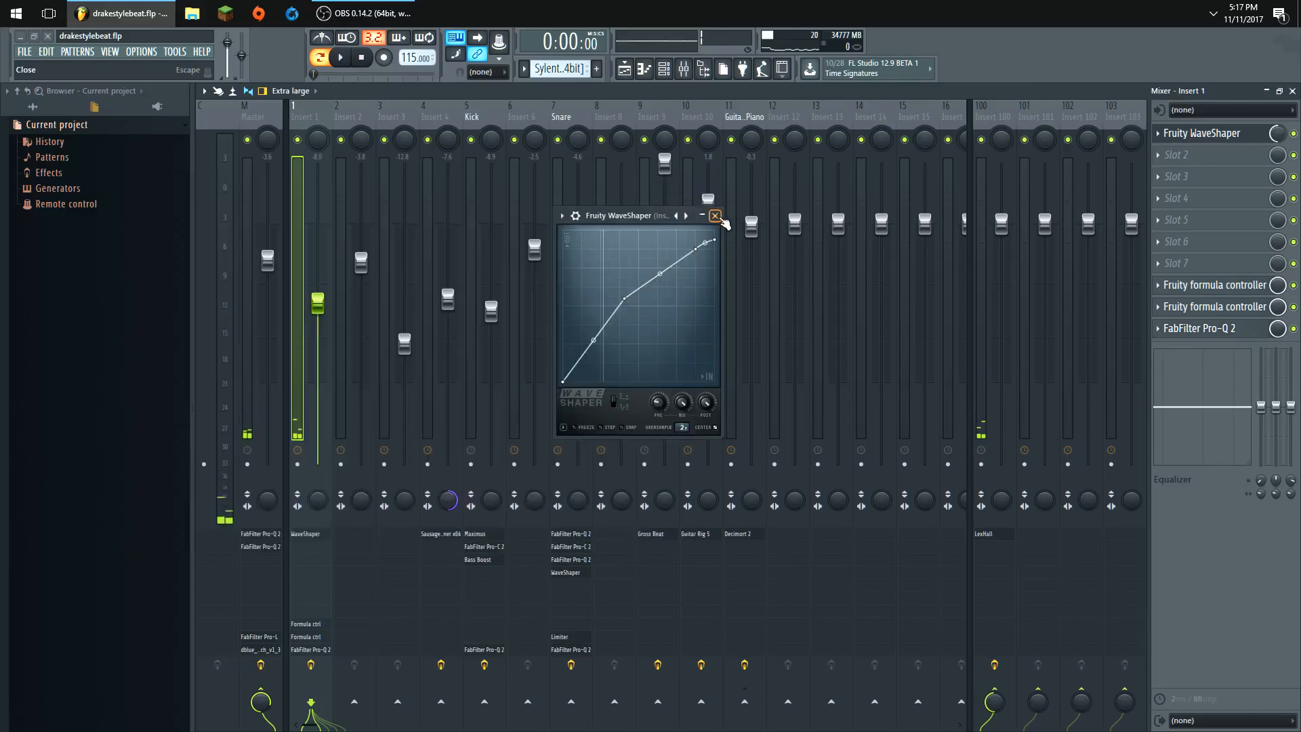
left_click(715, 216)
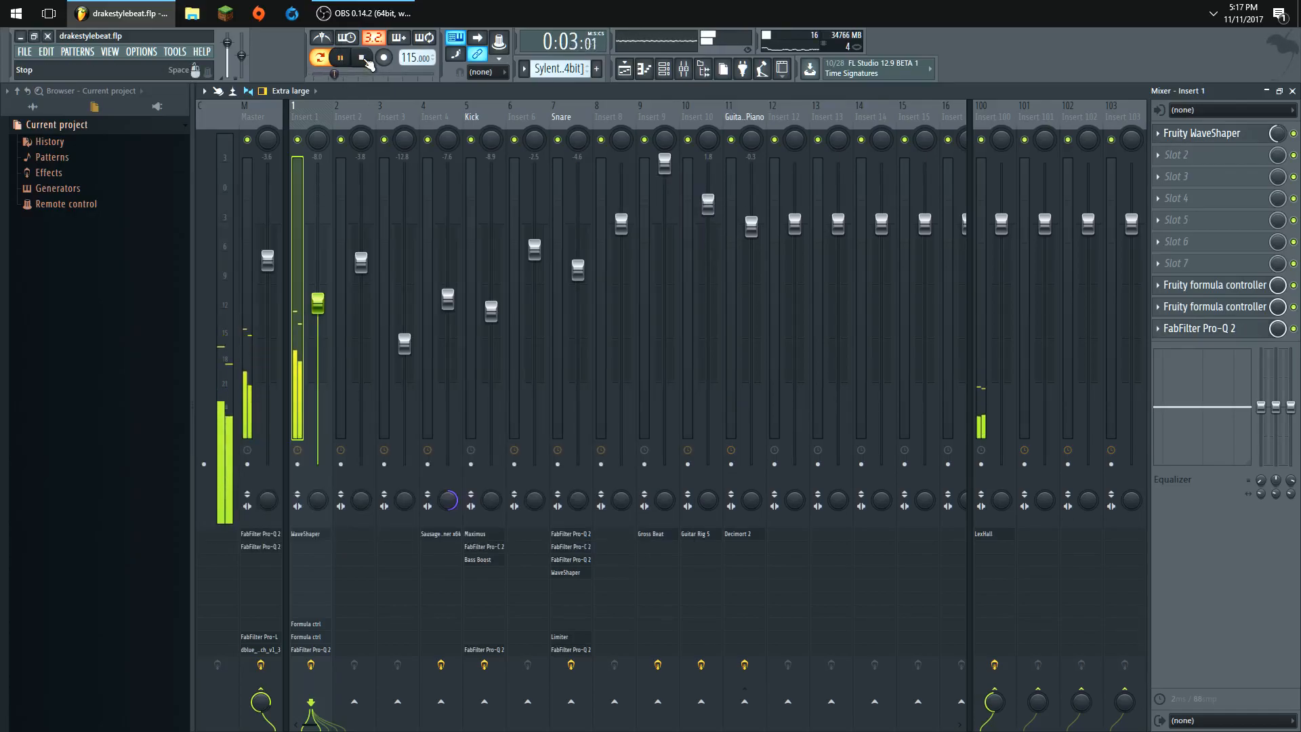
- Stop playback, select the Kick insert in the mixer, and view its Maximus settings
left_click(363, 61)
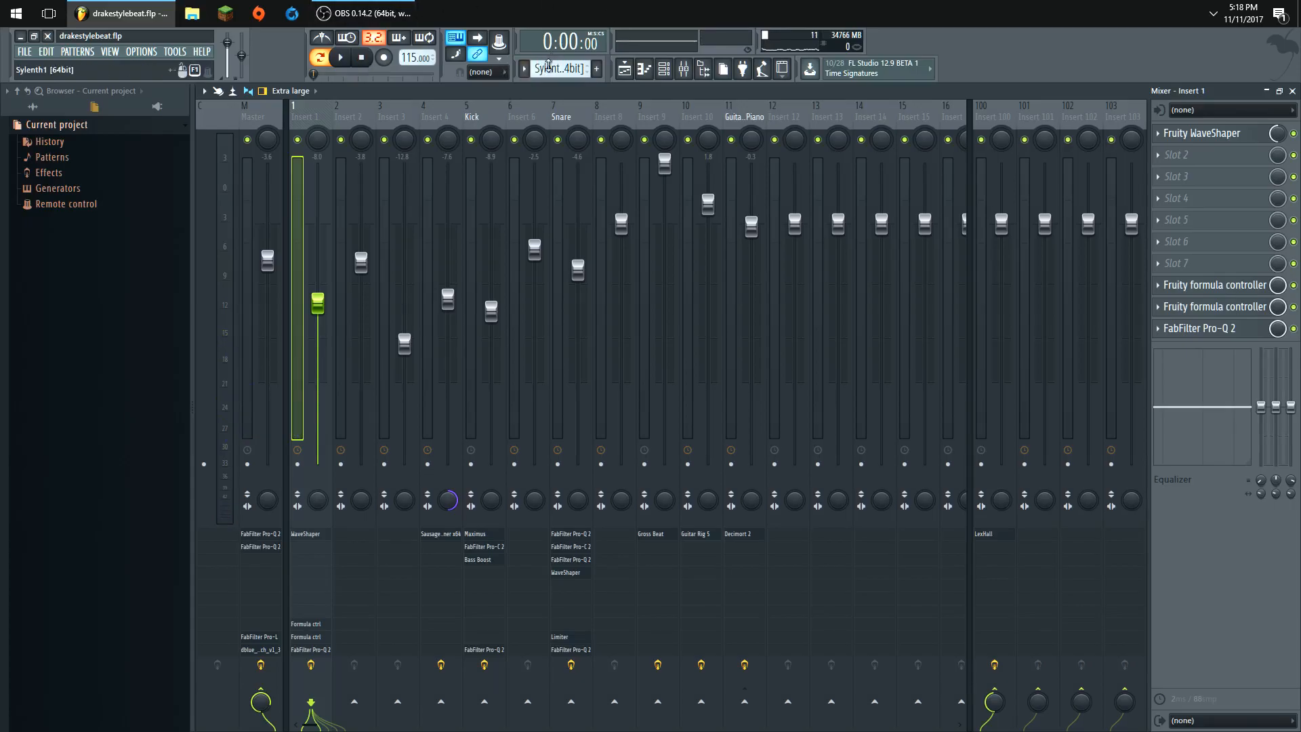
left_click(435, 223)
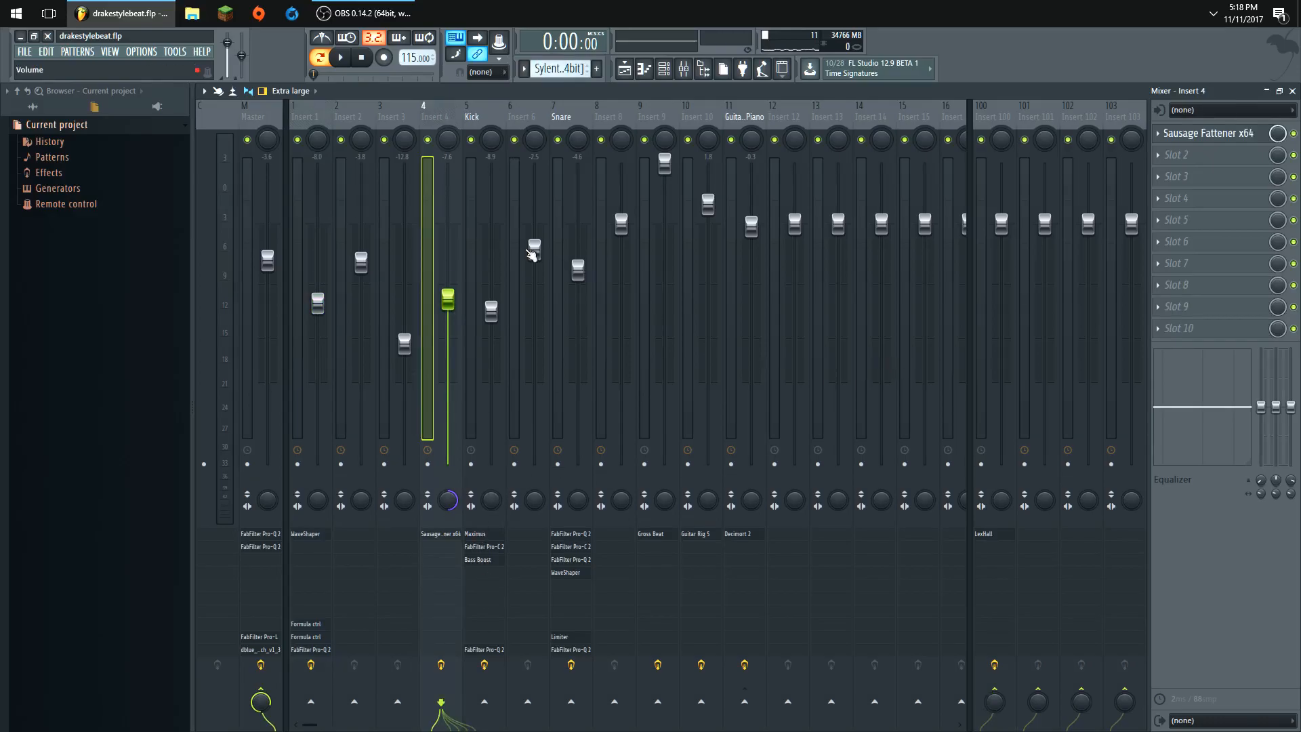
left_click(473, 265)
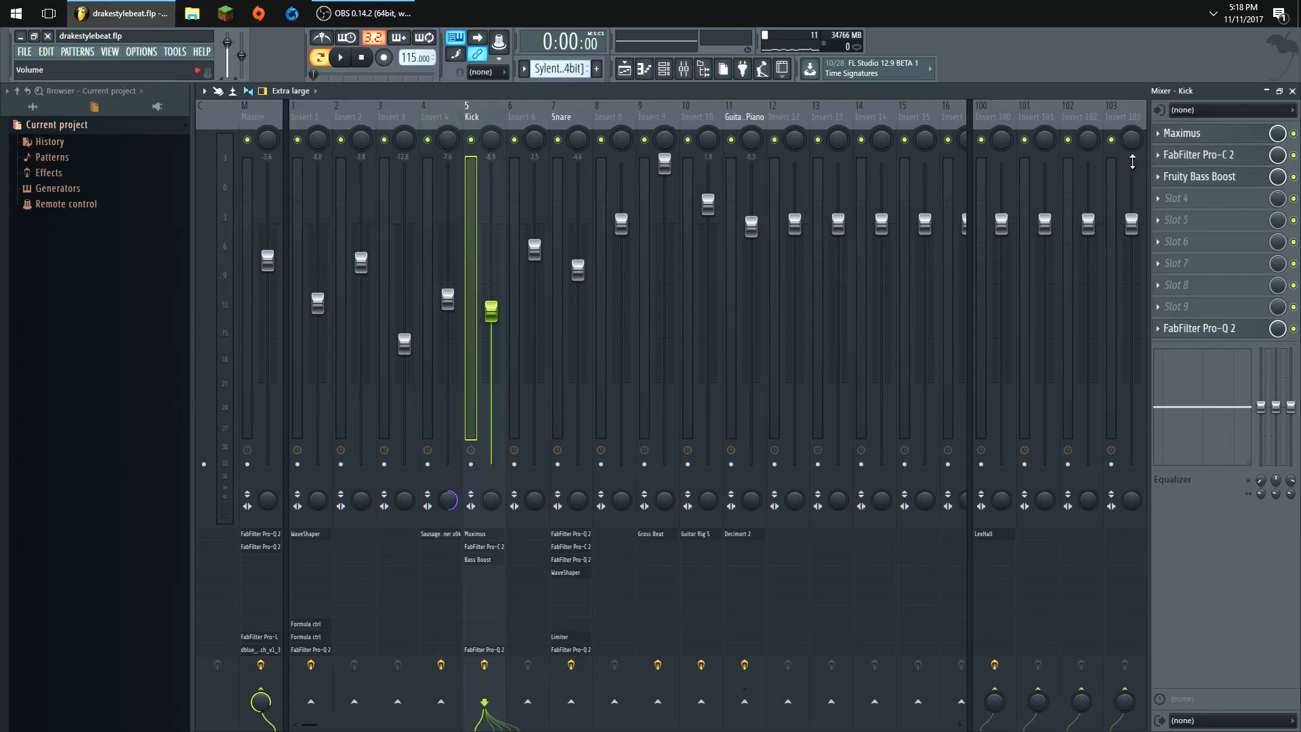
left_click(1182, 133)
left_click_drag(566, 257, 729, 257)
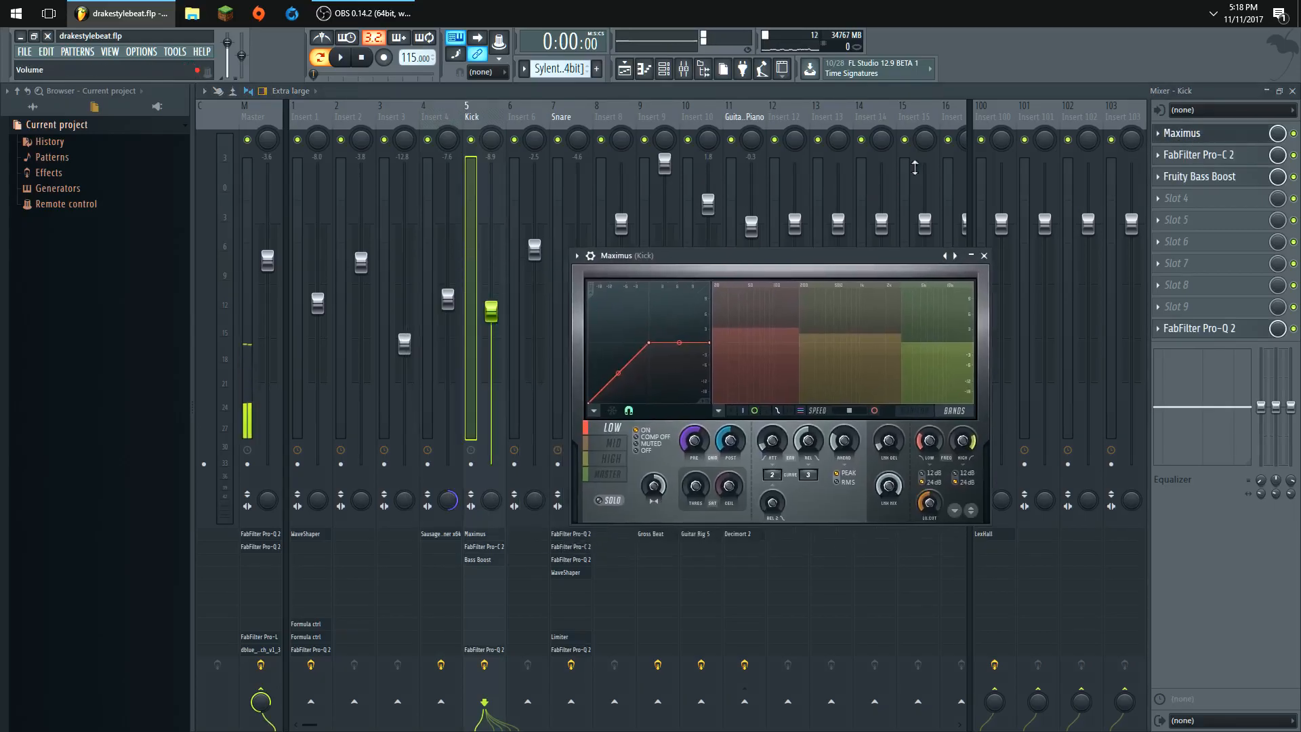
- Show the Kick Hot pattern in the channel rack and view the Kick Hot channel's sample settings
left_click(1292, 91)
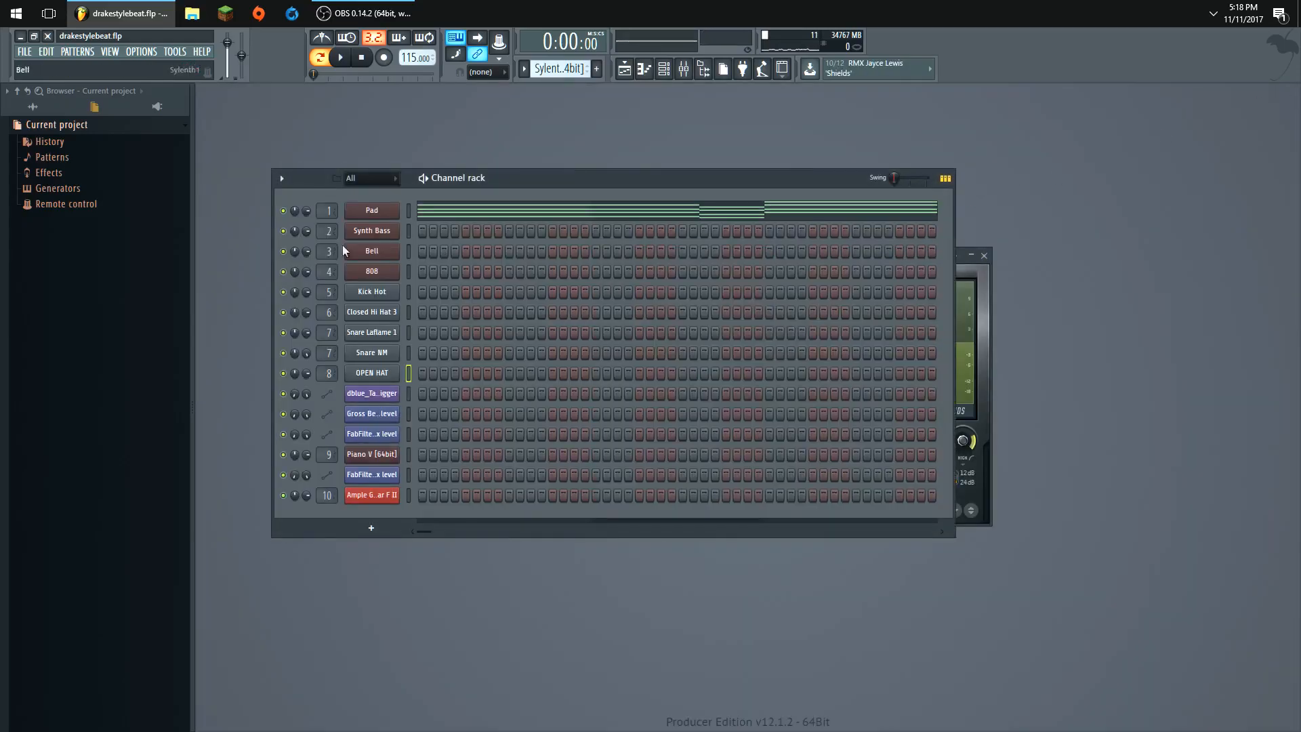
scroll(555, 70, "down", 1)
scroll(555, 70, "down", 2)
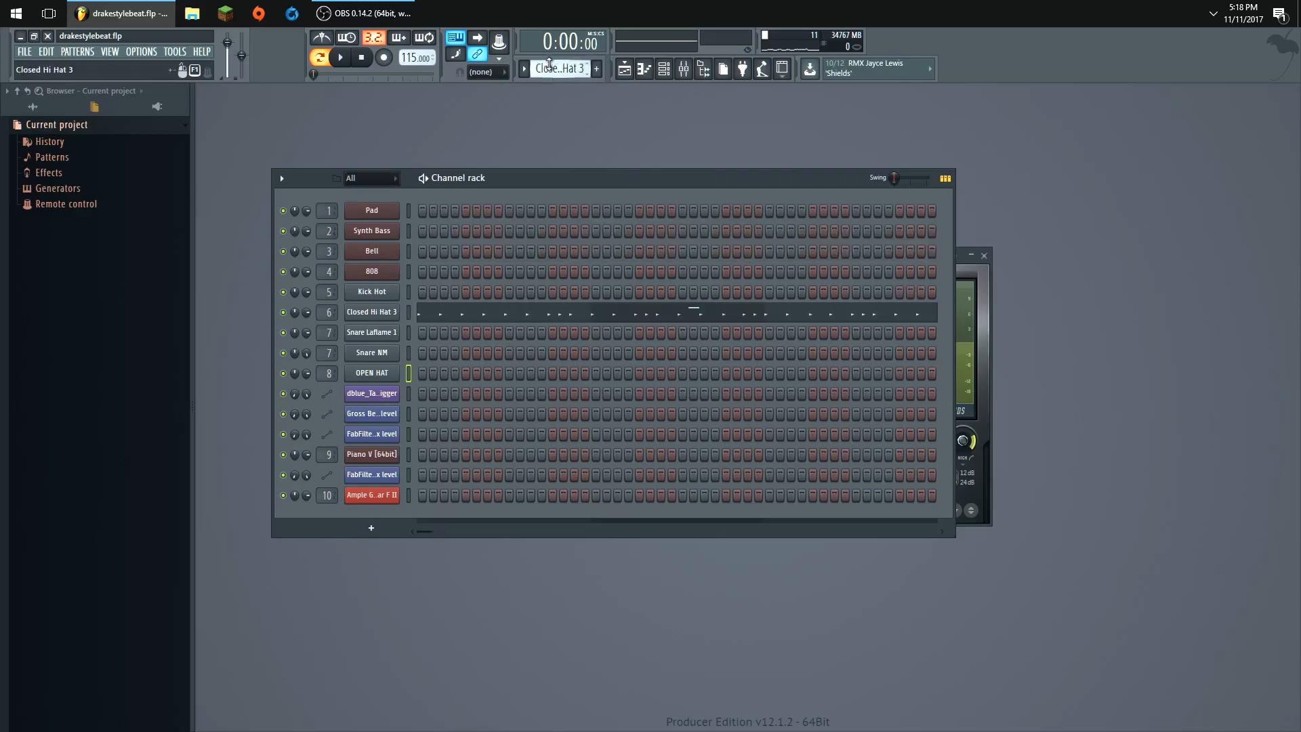
left_click_drag(815, 183, 706, 264)
left_click_drag(874, 258, 953, 193)
left_click_drag(525, 264, 619, 188)
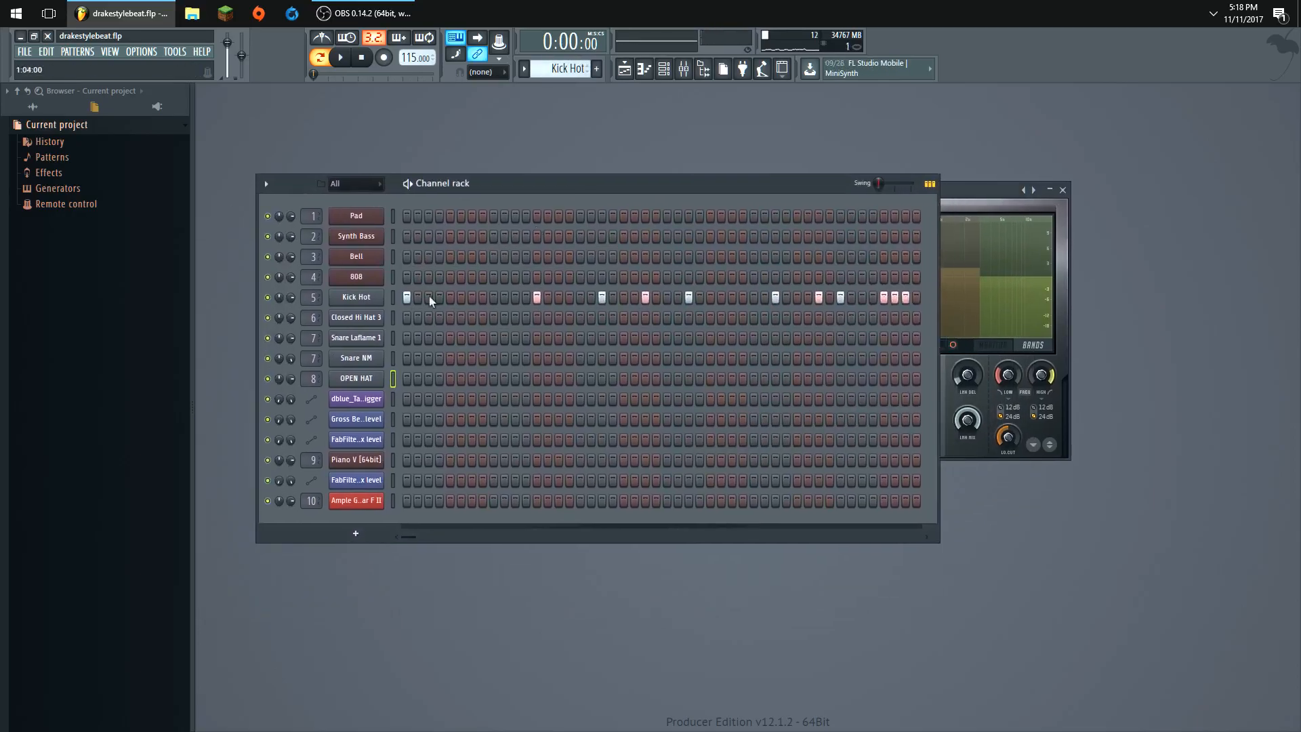
left_click(358, 298)
- Switch to Pattern 16, close the sample settings, and fill every fourth step of the Kick Hot channel
scroll(587, 71, "down", 3)
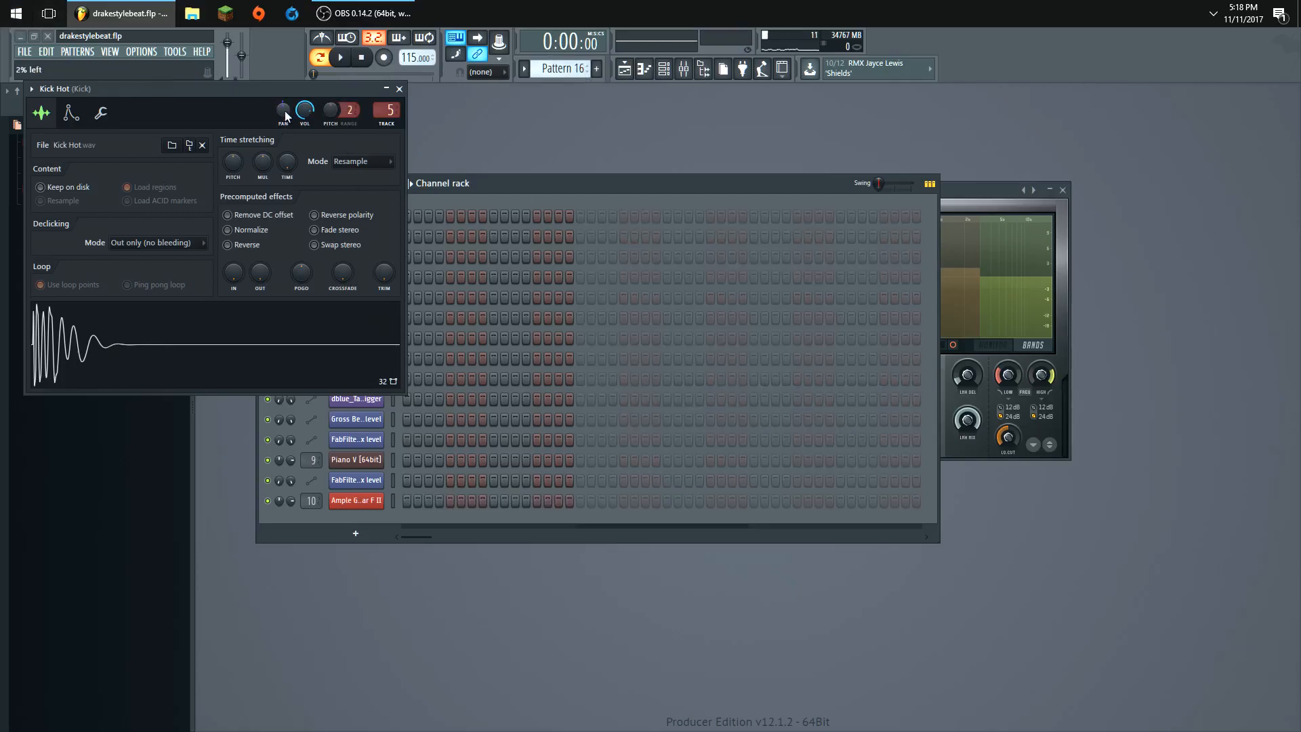
left_click(399, 90)
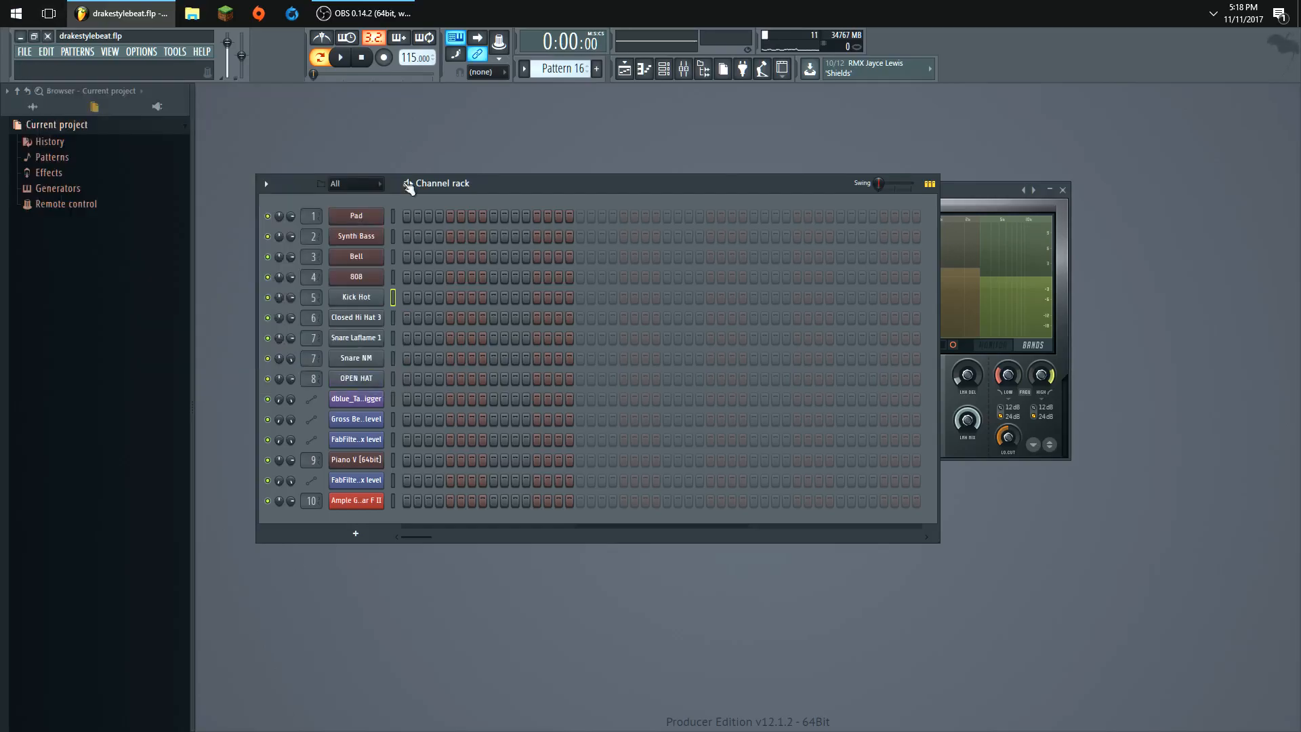
right_click(374, 300)
left_click(510, 358)
- Play the kick pattern with the Kick insert's effects on and bypassed, then stop playback and re-enable the effects
left_click(109, 52)
left_click(137, 119)
key("space")
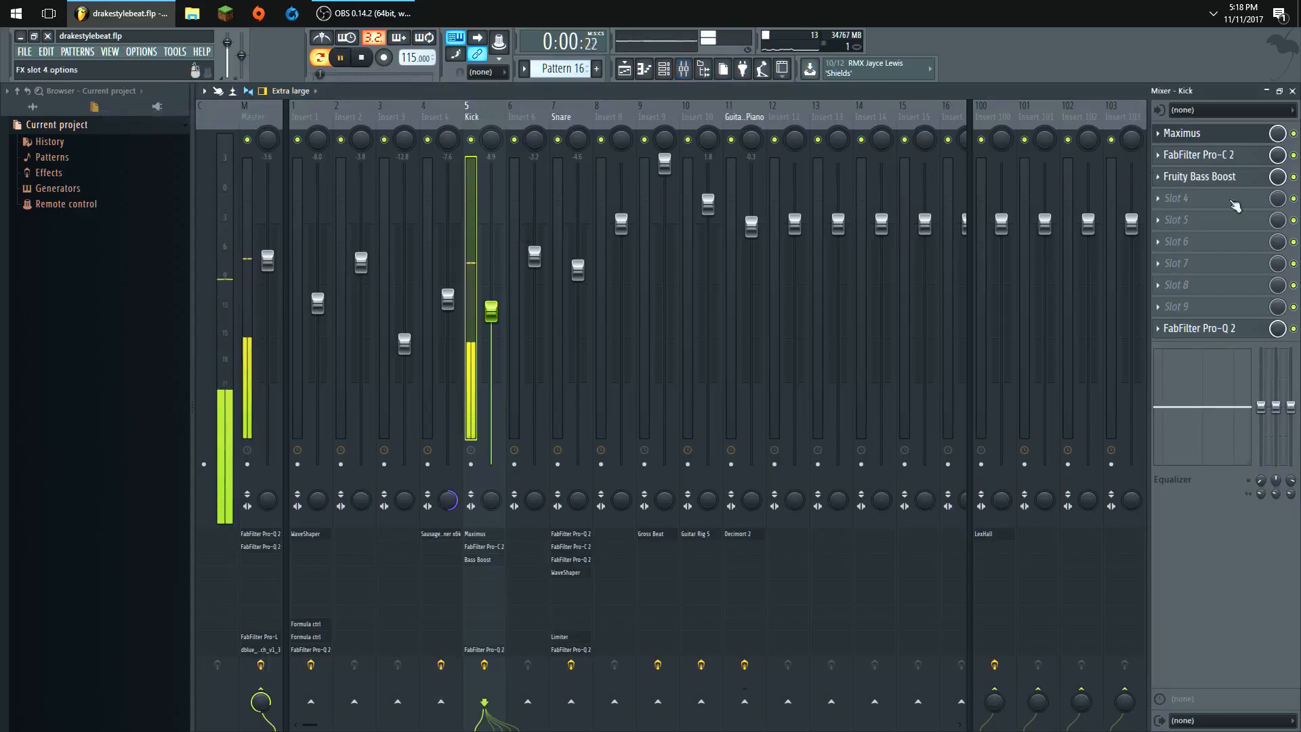
key("alt+Tab")
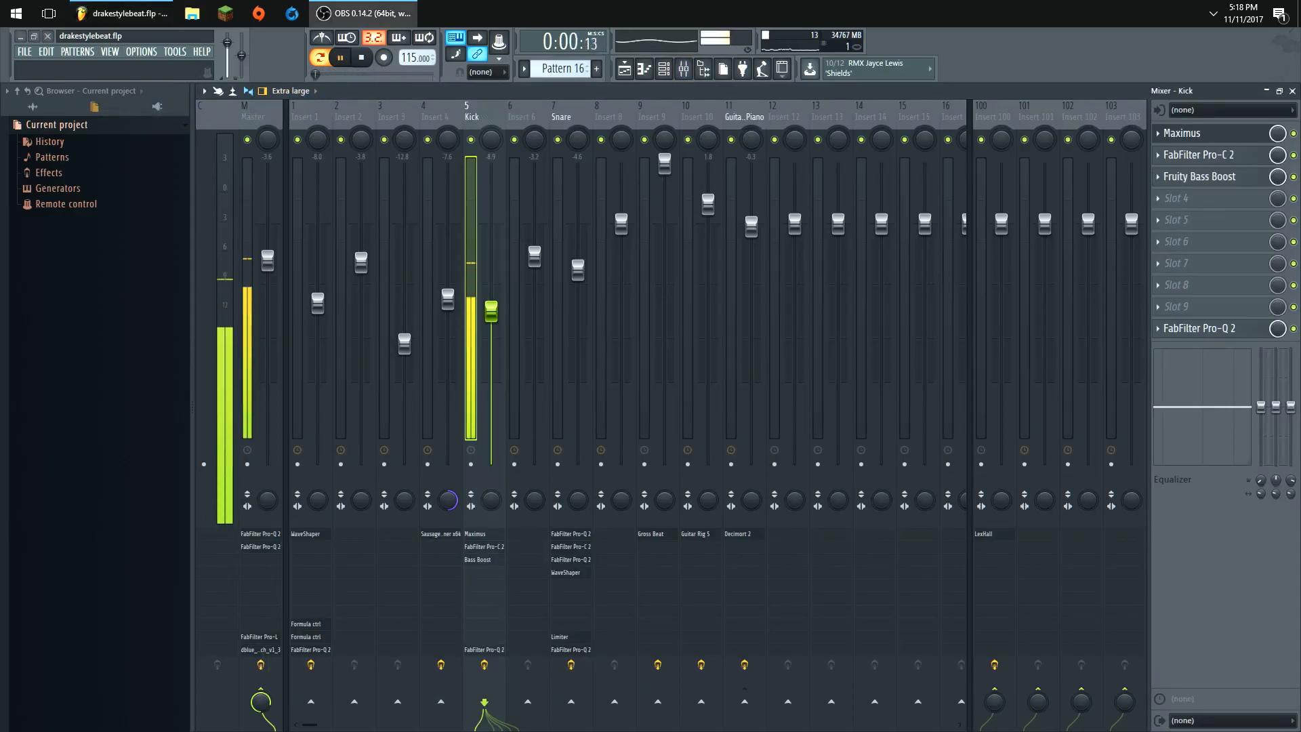
left_click(485, 665)
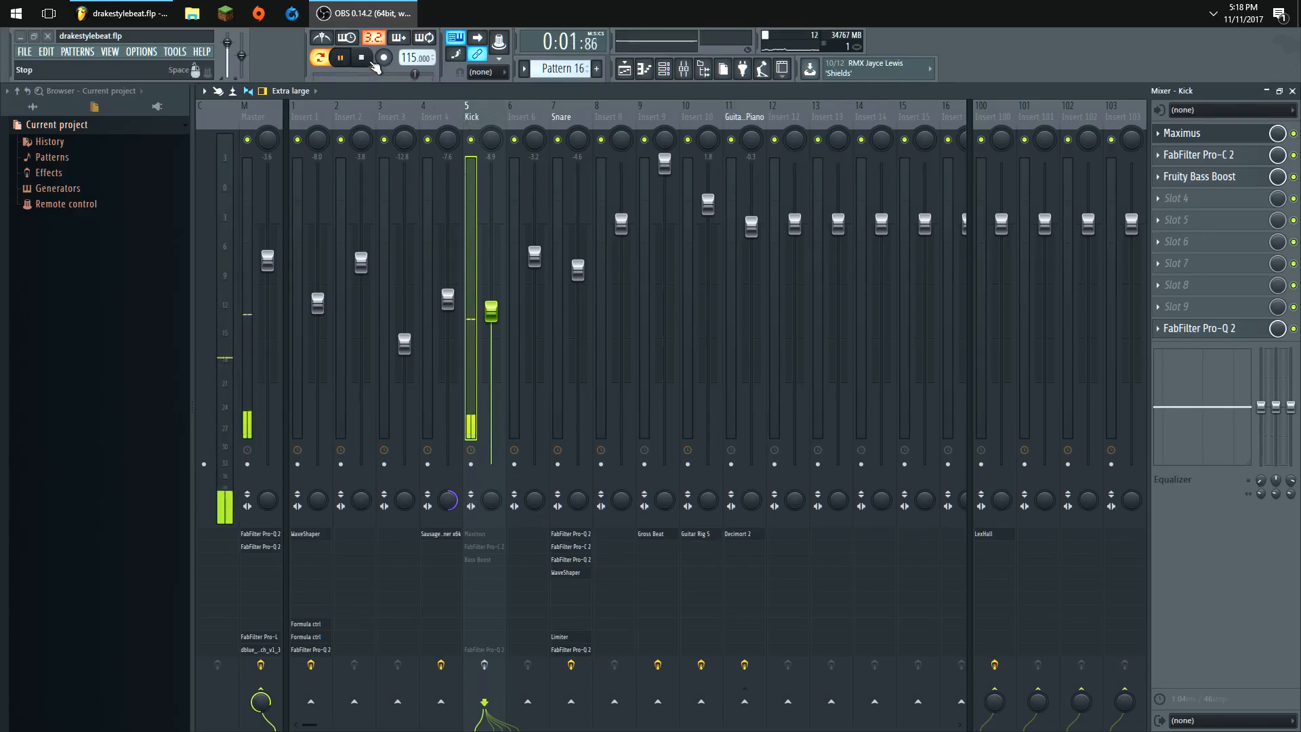
key("space")
left_click(484, 665)
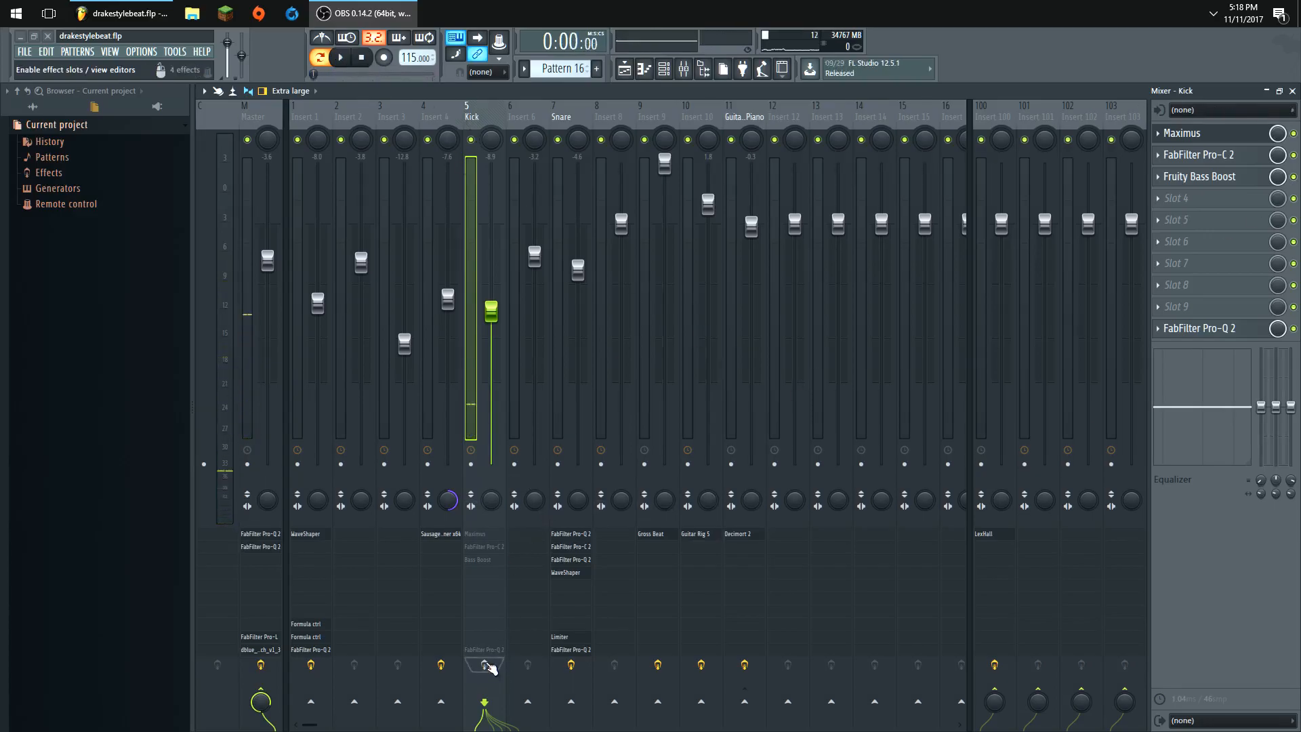
- Turn off Fruity Bass Boost and FabFilter Pro-Q 2 on the Kick insert, leaving Maximus and FabFilter Pro-C 2 on, and play the kick
left_click(1293, 328)
left_click(1293, 176)
left_click(1293, 154)
key("space")
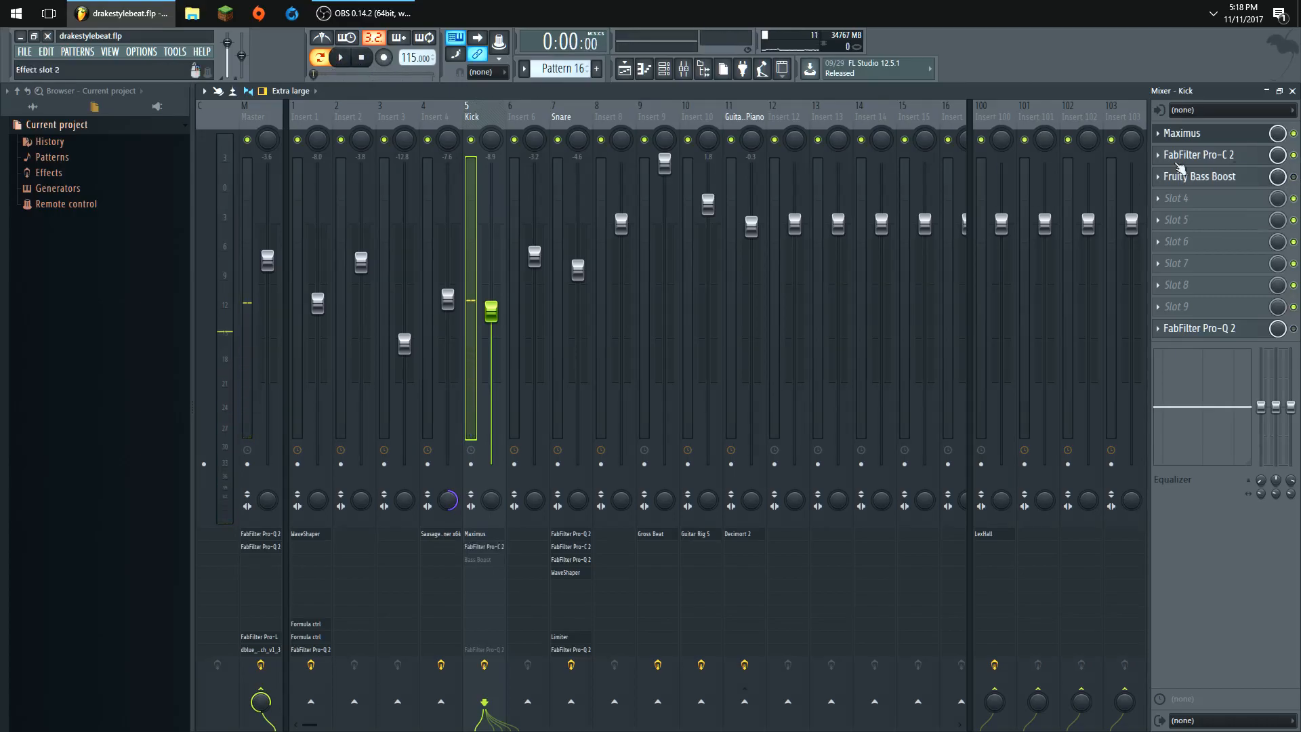
left_click(343, 59)
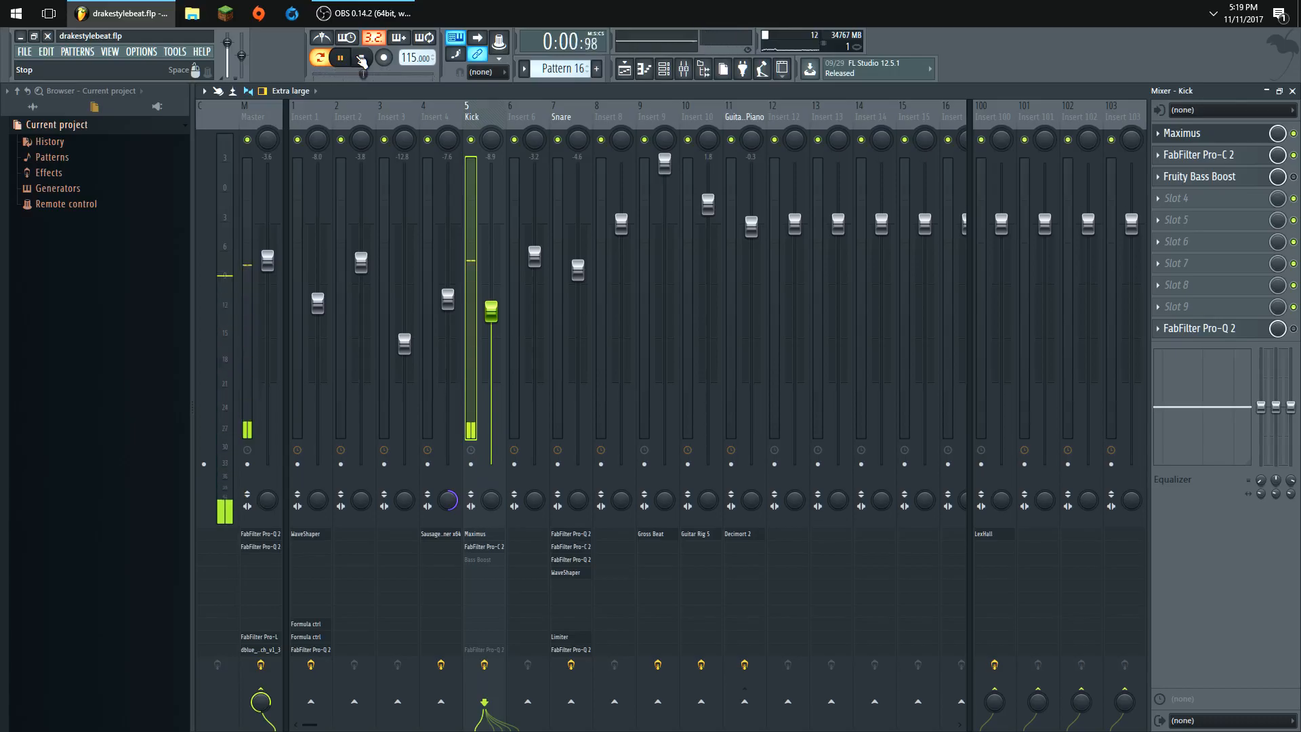
- Re-enable Fruity Bass Boost and FabFilter Pro-Q 2 on the Kick insert, view the EQ curve, then stop playback and close the mixer
left_click(1293, 177)
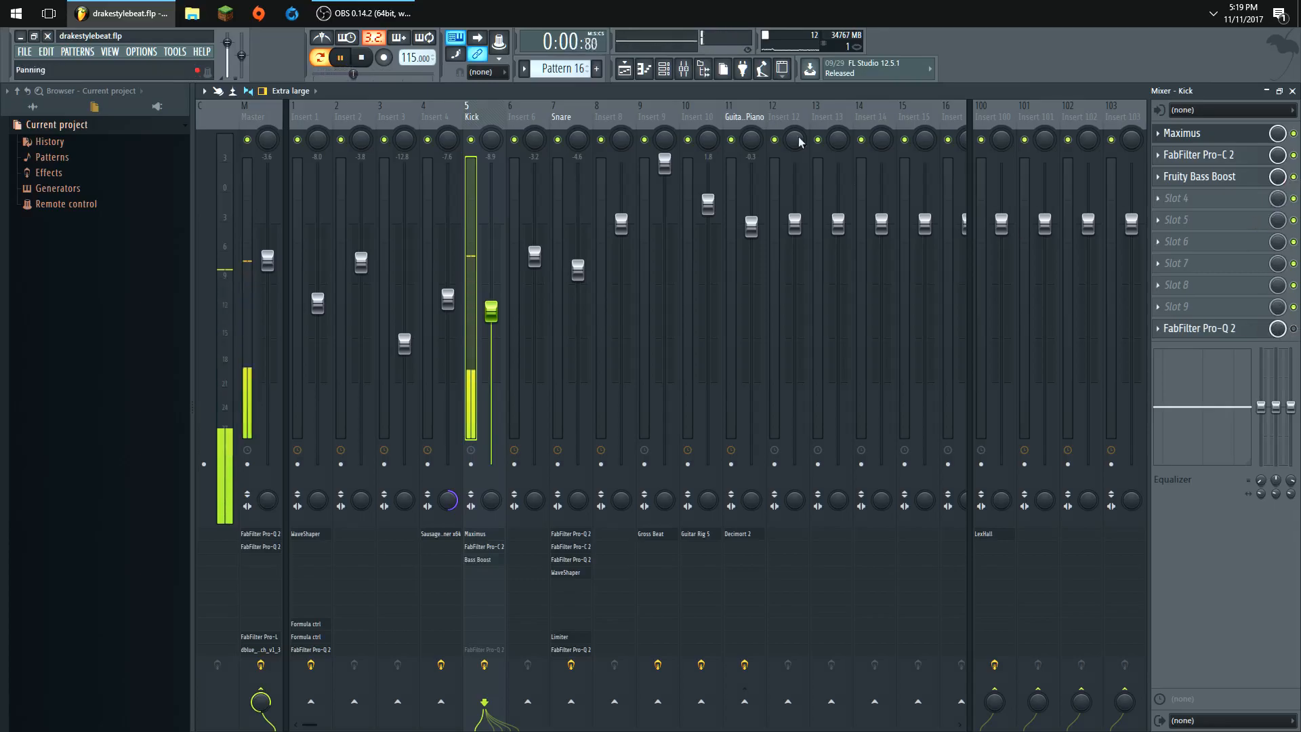
left_click(1253, 332)
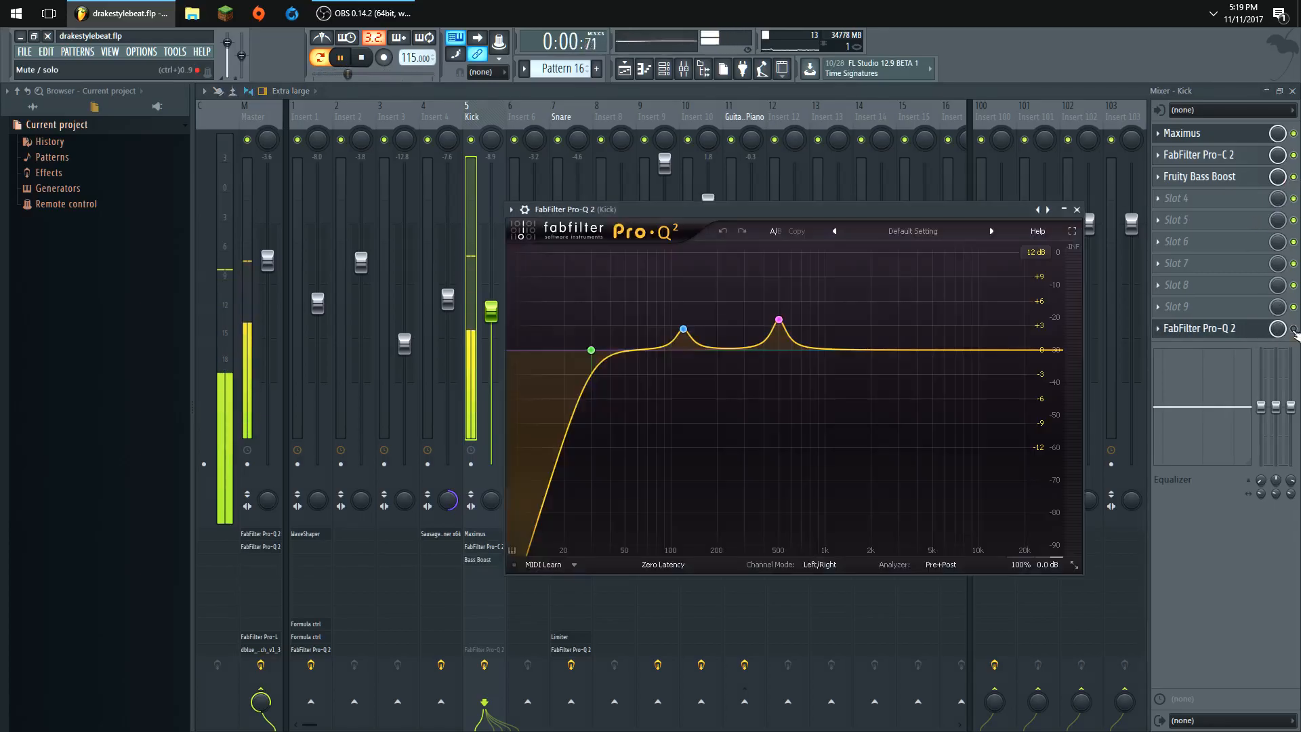
left_click(1254, 332)
left_click(1293, 328)
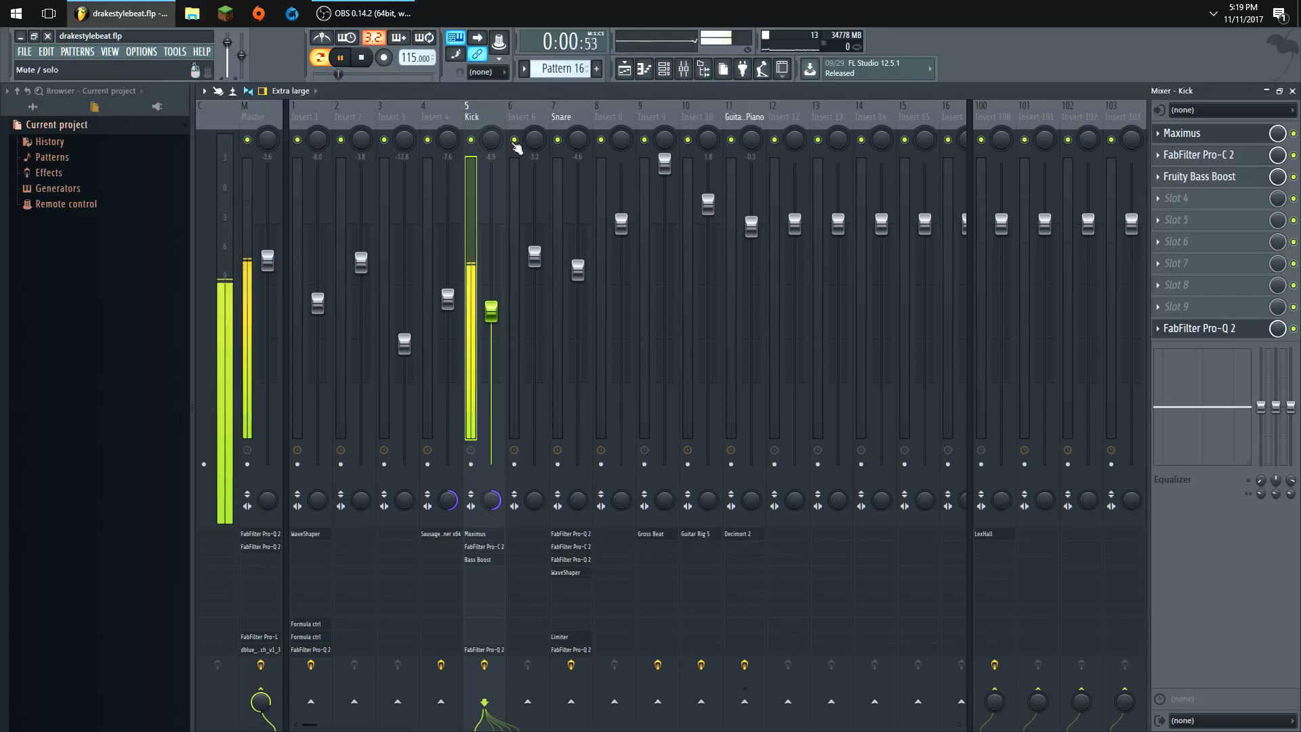
key("space")
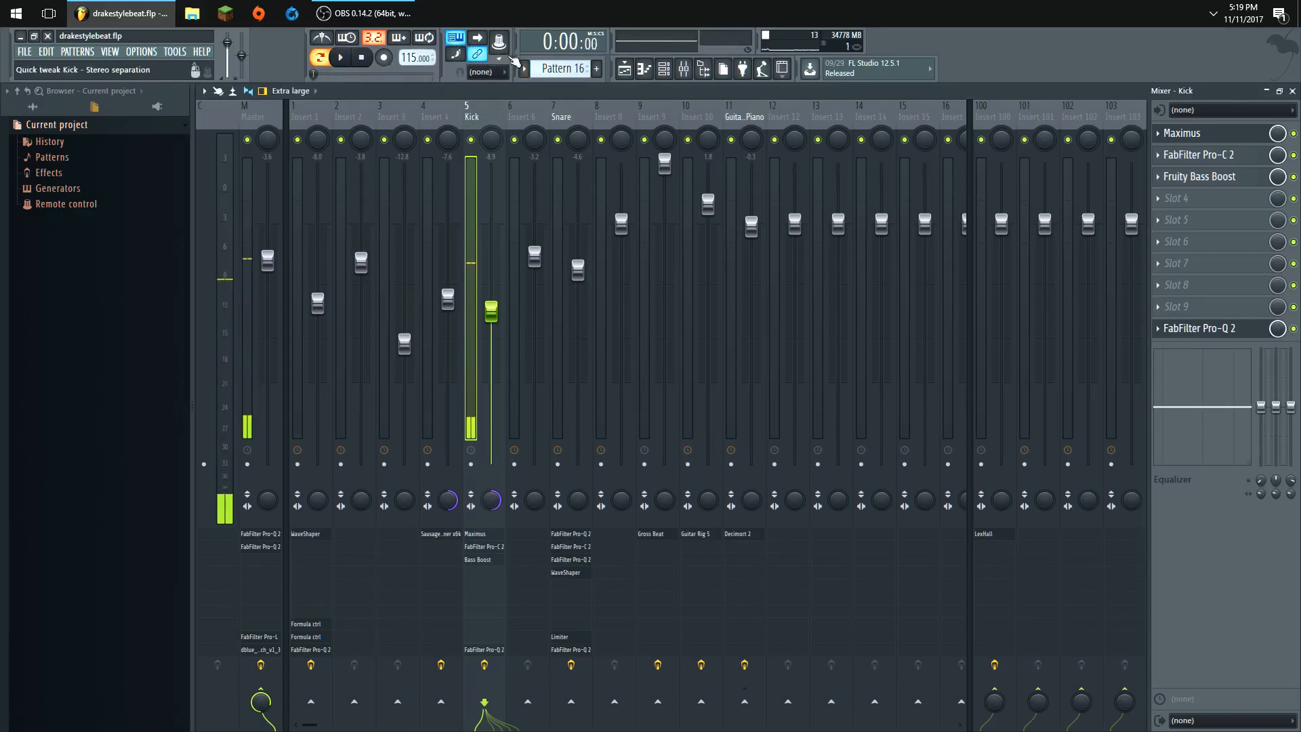
left_click(1293, 90)
left_click(1078, 210)
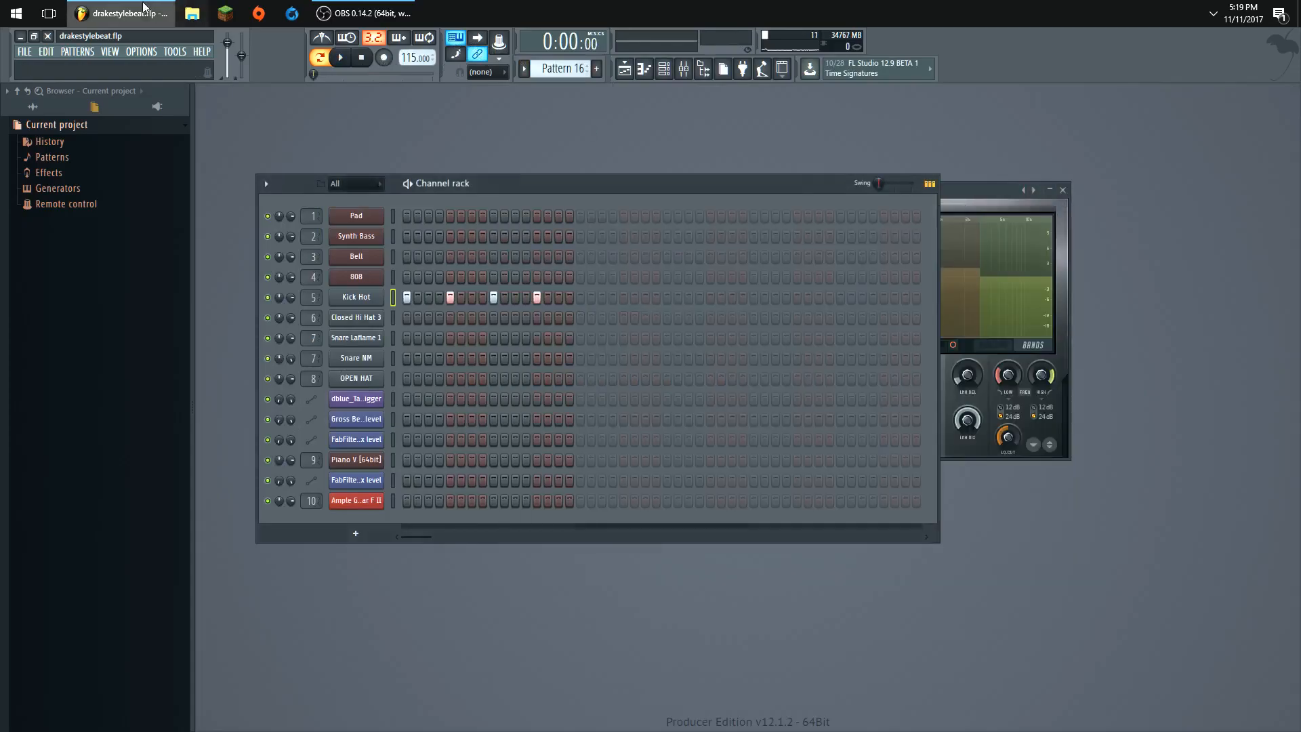
- Select the Snare insert in the mixer and view the Snare Laflame 1 channel's sample settings
left_click(109, 52)
left_click(123, 110)
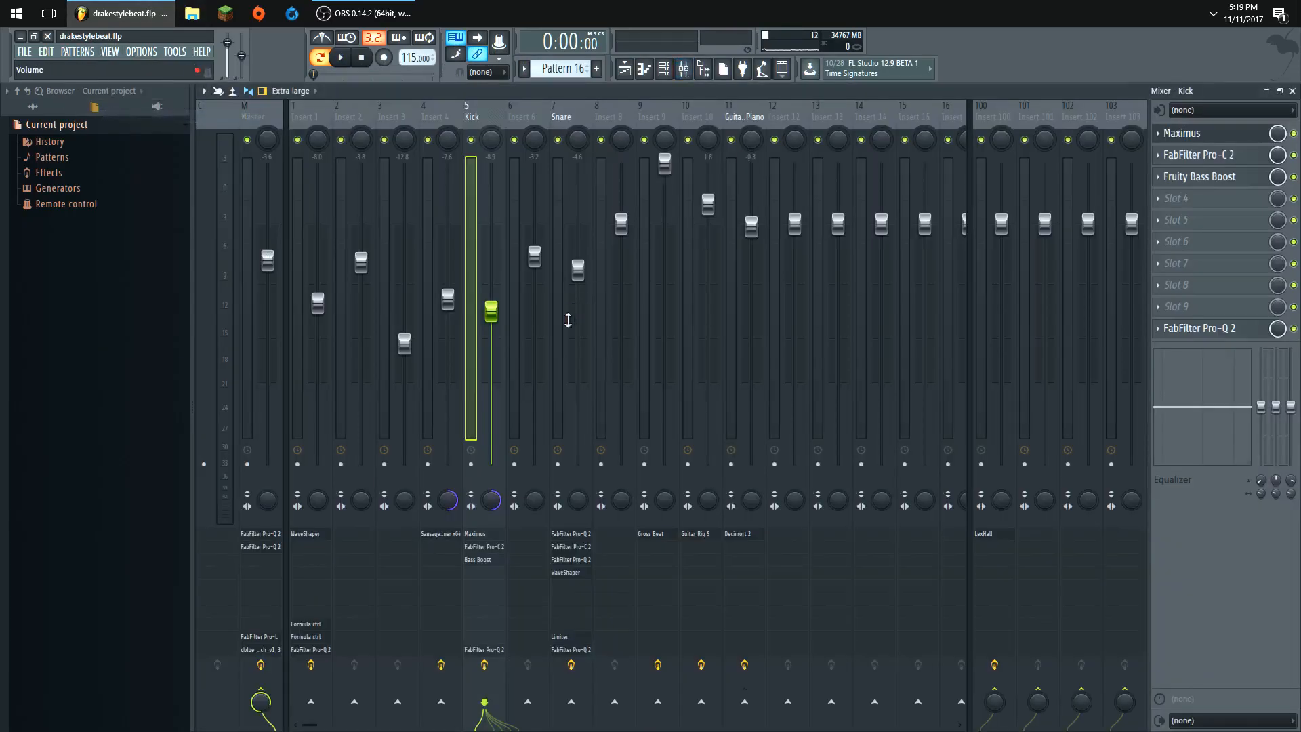
left_click(564, 390)
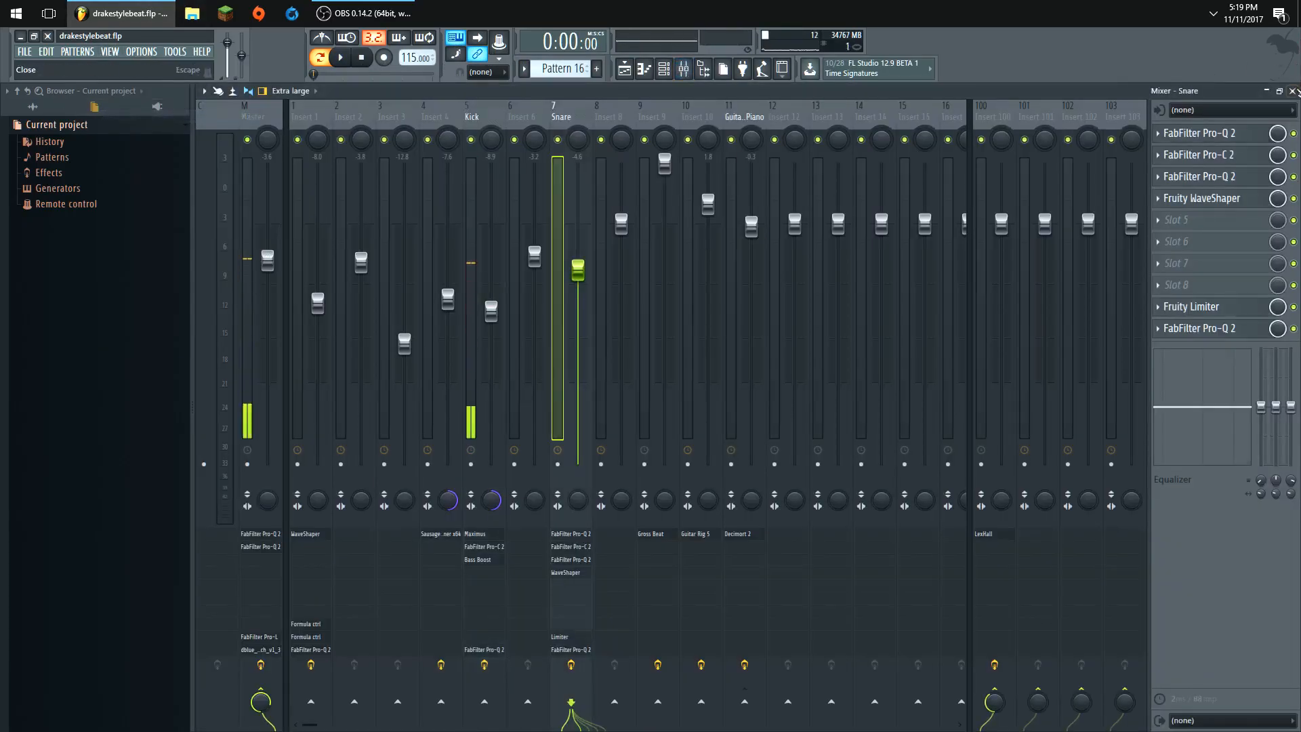
left_click(1293, 92)
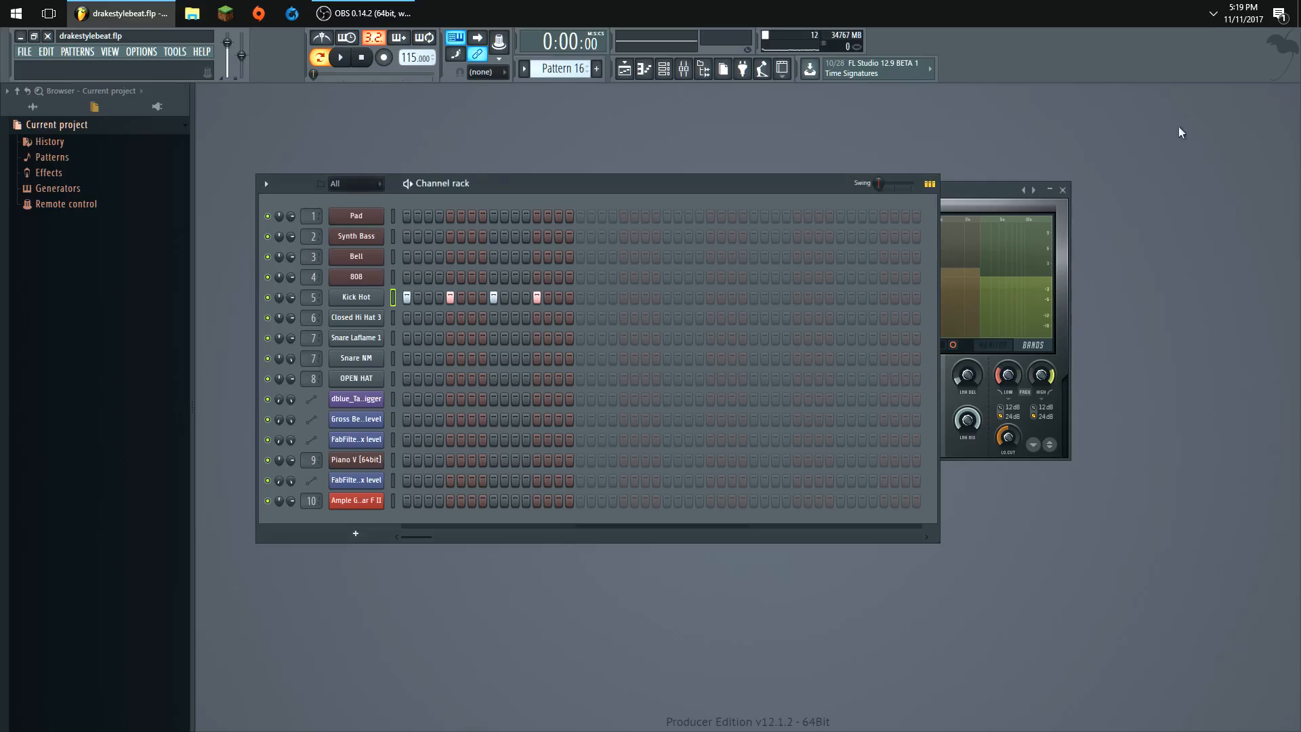
left_click(365, 344)
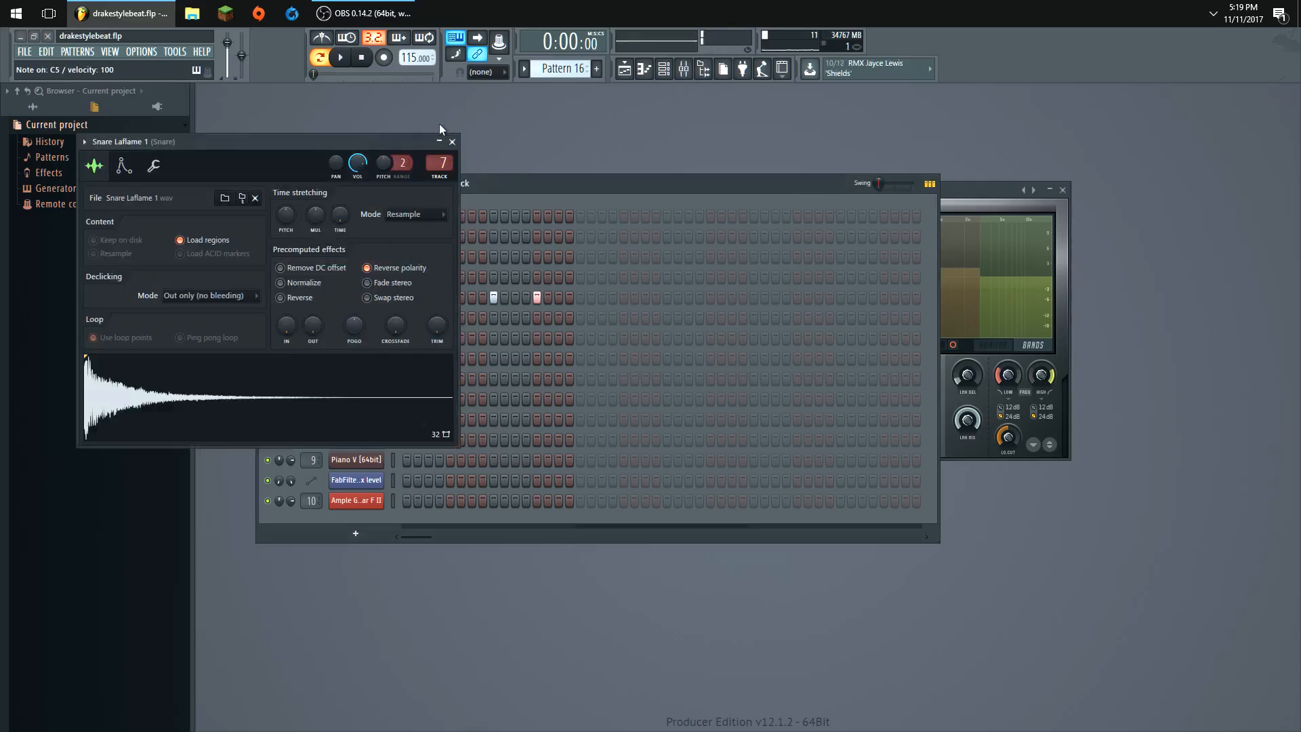
left_click(449, 139)
- Move the playlist position to bar 29, return to the Snare insert in the mixer, and audition the snare
left_click(110, 52)
left_click(125, 72)
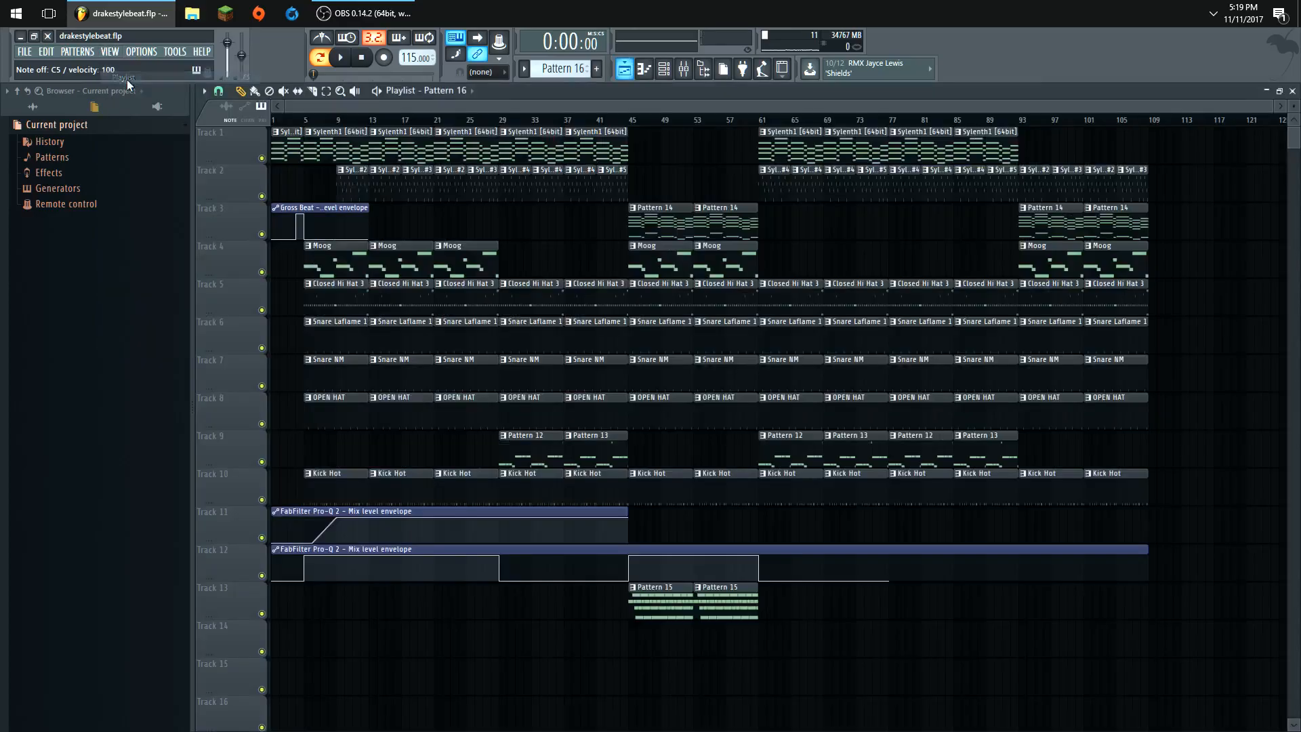
left_click(499, 119)
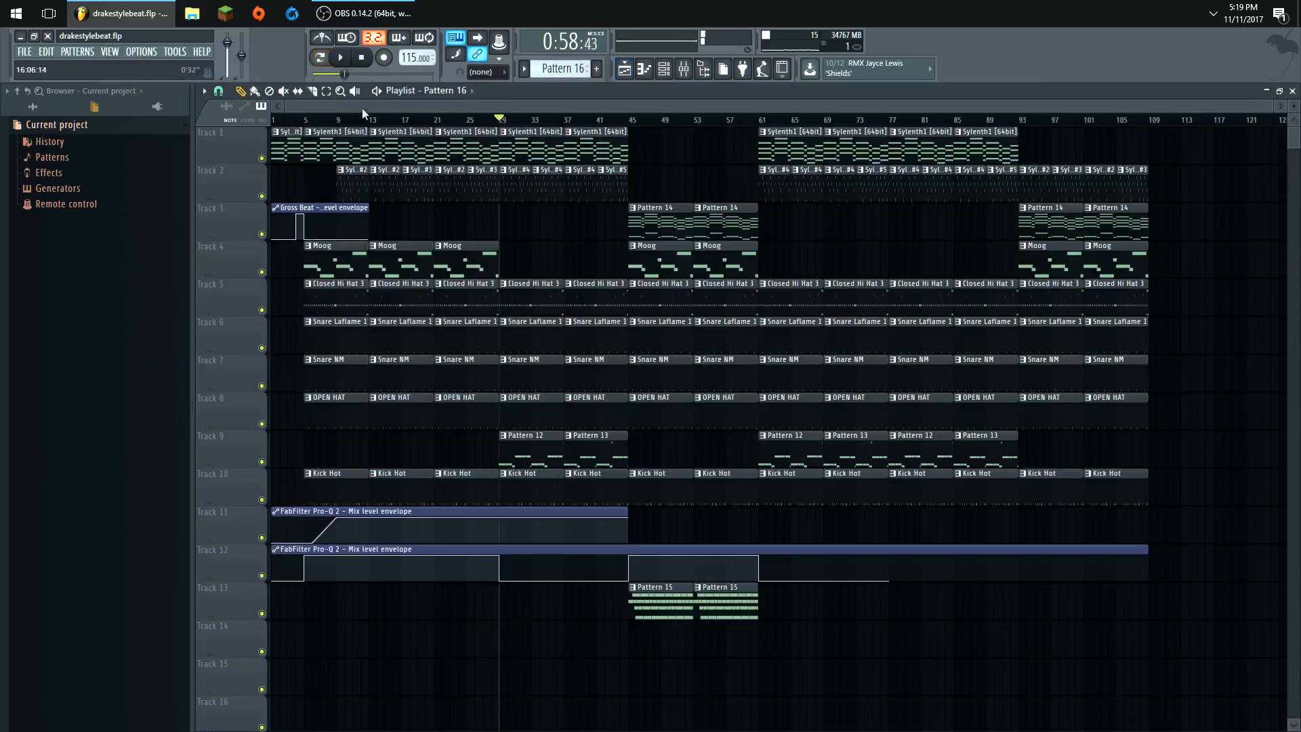
left_click(110, 52)
left_click(121, 115)
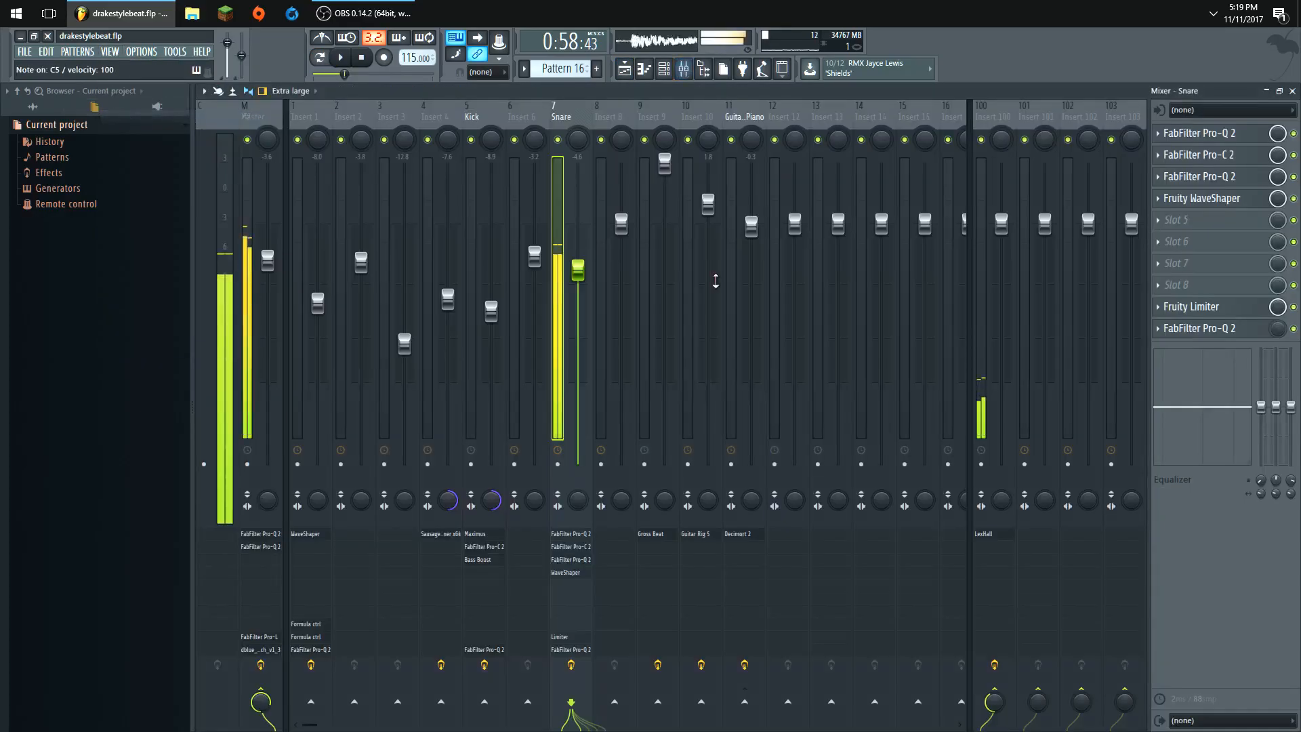
key("z")
key("z")
key("z")
key("z")
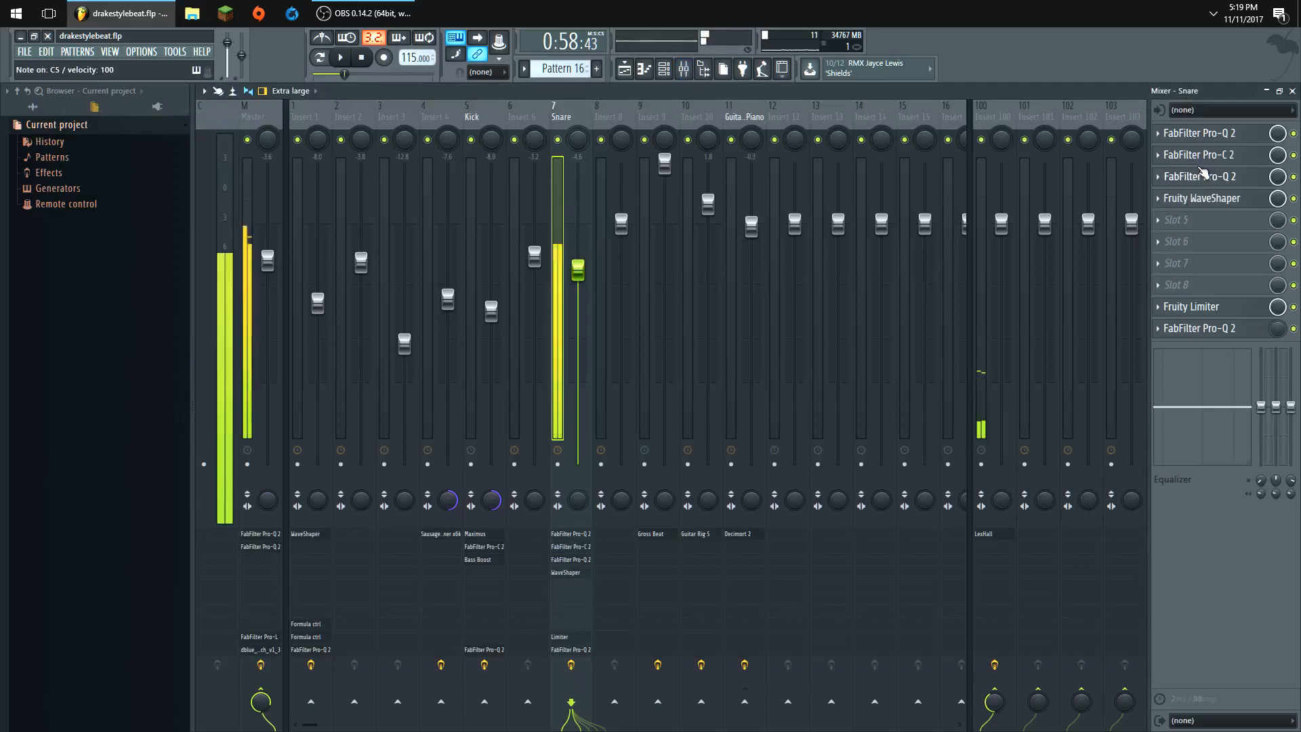
- View the EQ curve of the first FabFilter Pro-Q 2 on the Snare insert, audition the snare, and close the effect
left_click(1224, 135)
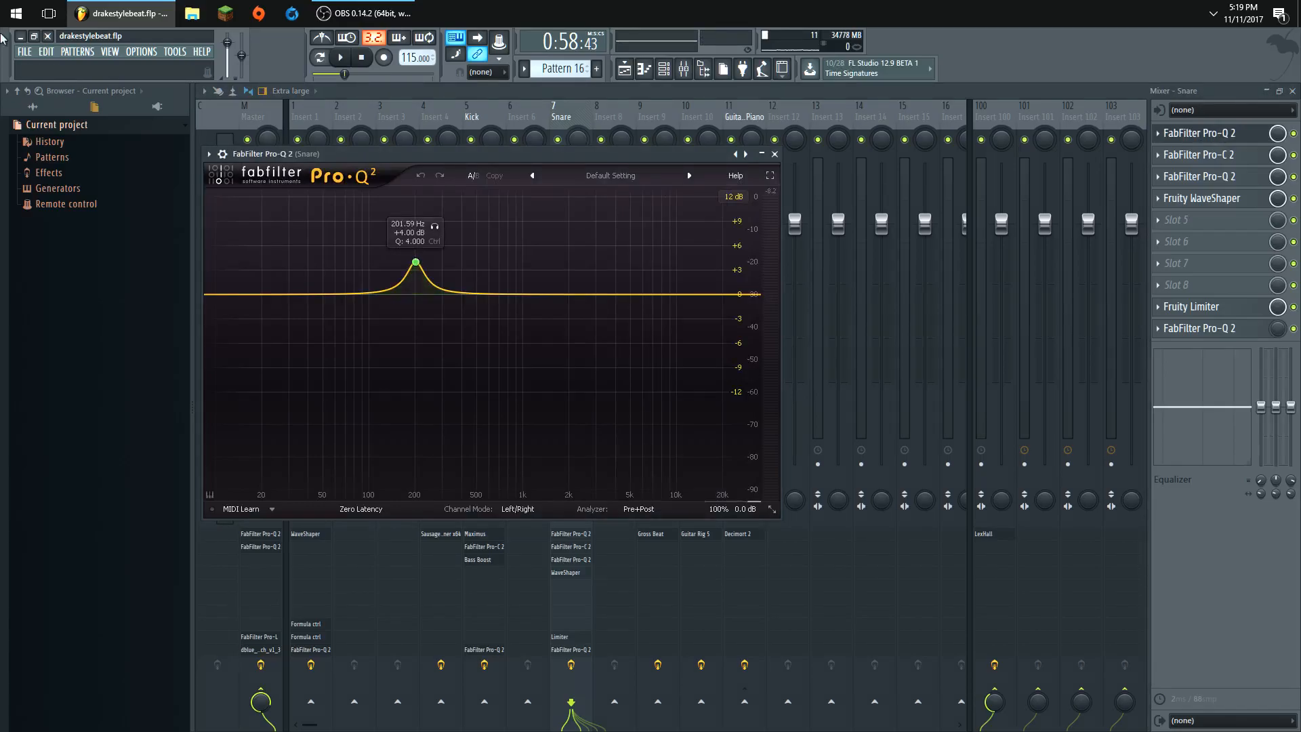
key("z")
key("z")
key("z")
left_click(775, 155)
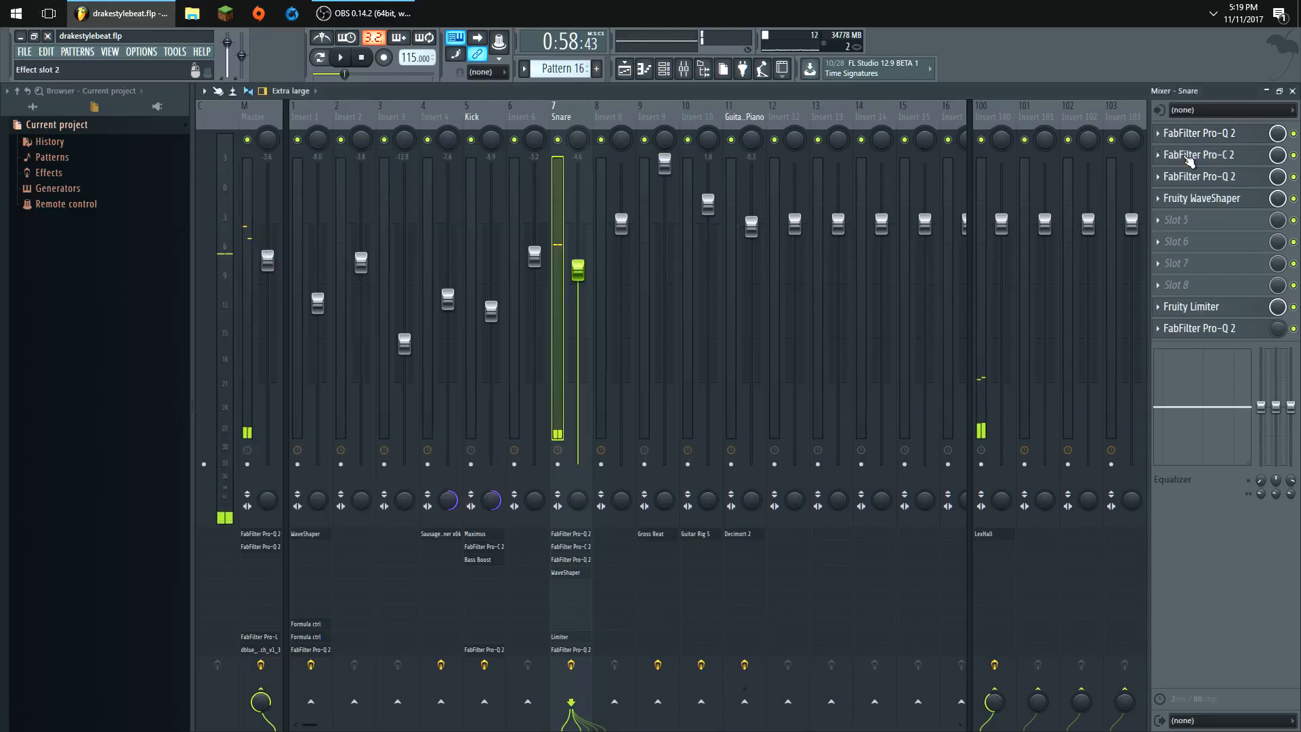
- View FabFilter Pro-C 2 on the Snare insert while auditioning the snare, and close the effect
left_click(1186, 155)
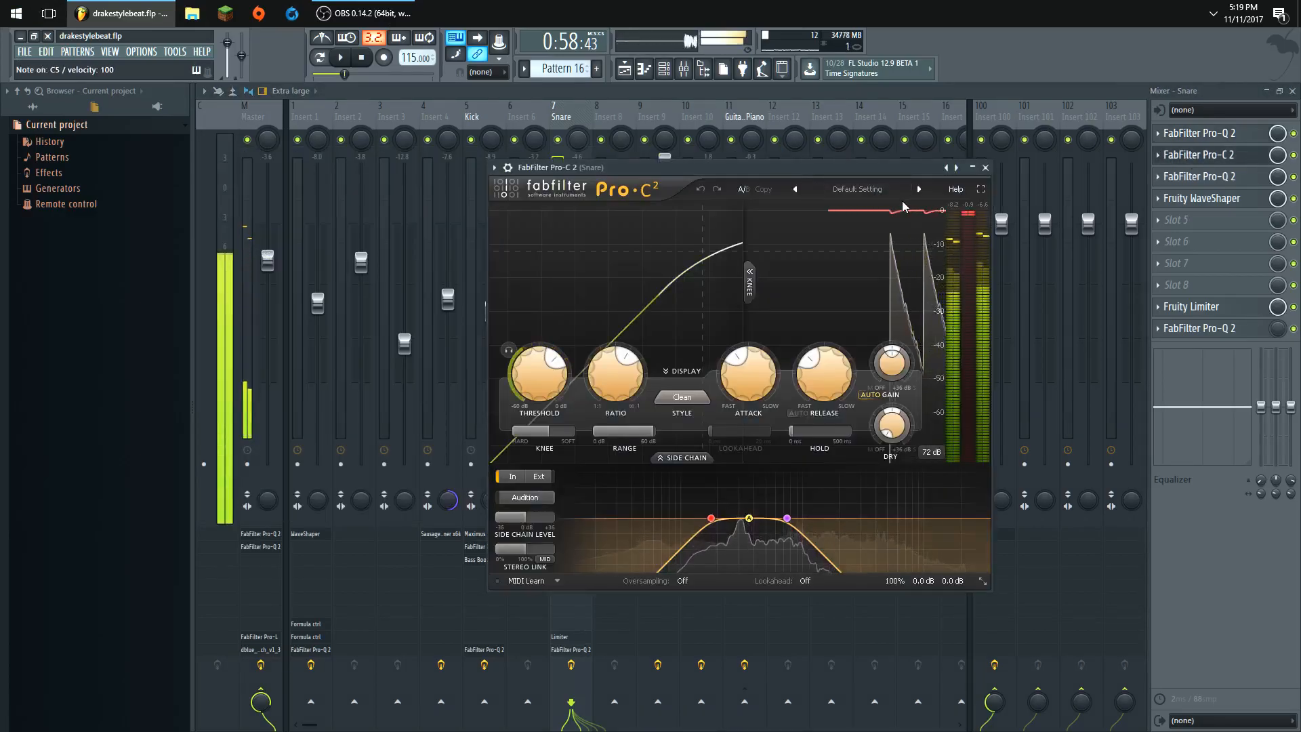
key("z")
key("z")
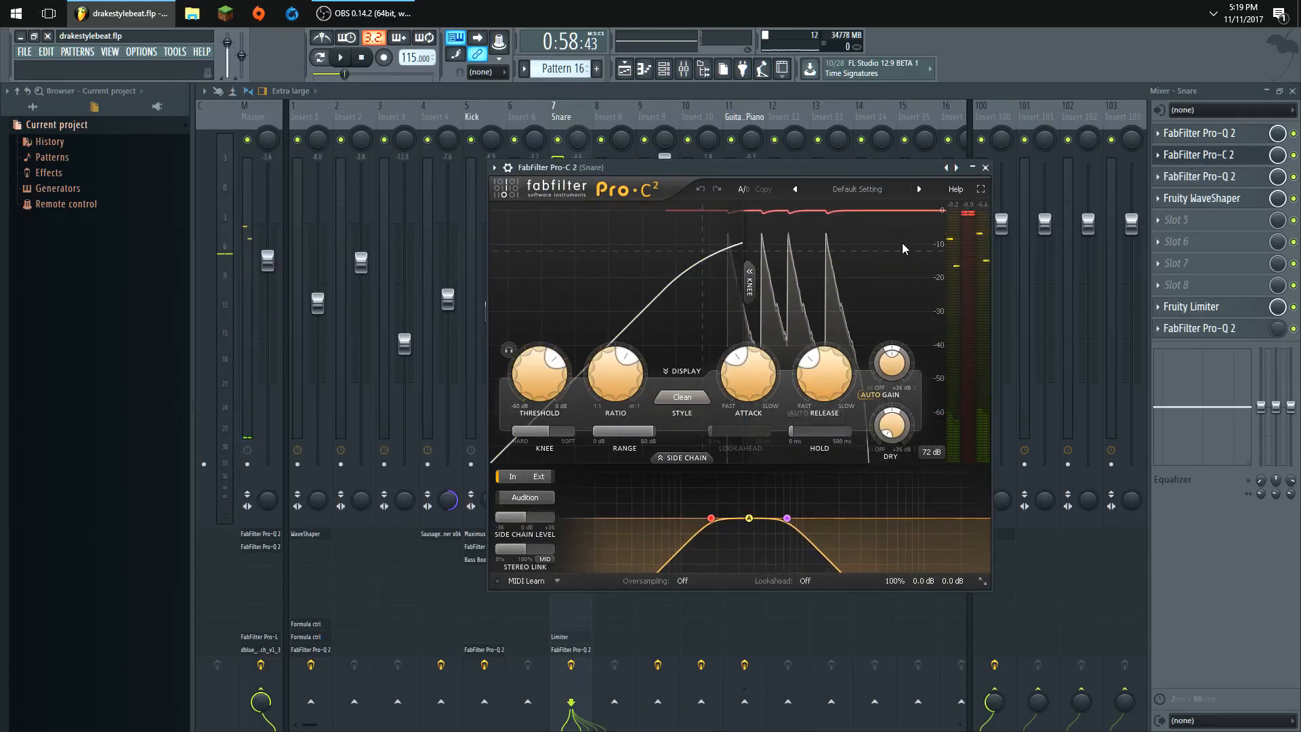
left_click(985, 167)
- View the second FabFilter Pro-Q 2 on the Snare insert while auditioning the snare, and close the effect
left_click(1196, 176)
key("z")
key("z")
left_click(1030, 246)
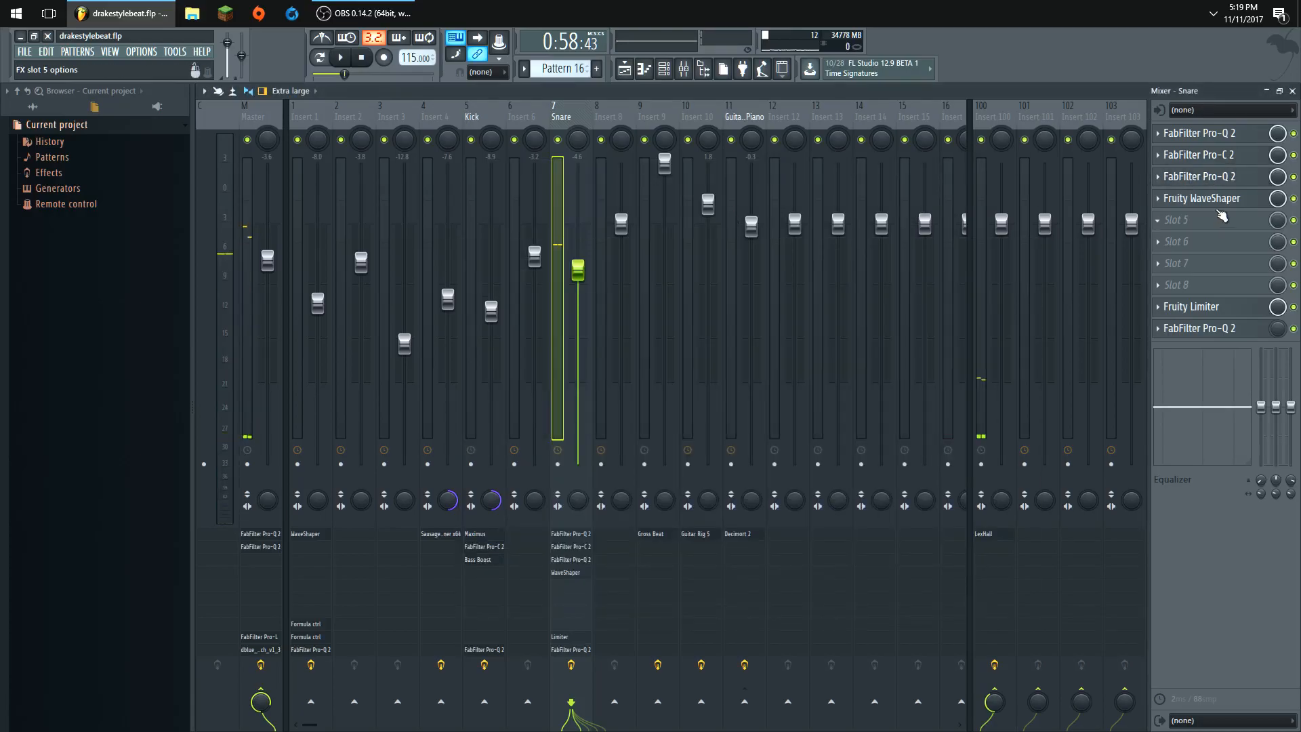
- View the Fruity WaveShaper curve on the Snare insert, then turn the effect off and audition the snare without it
left_click(1200, 198)
key("z")
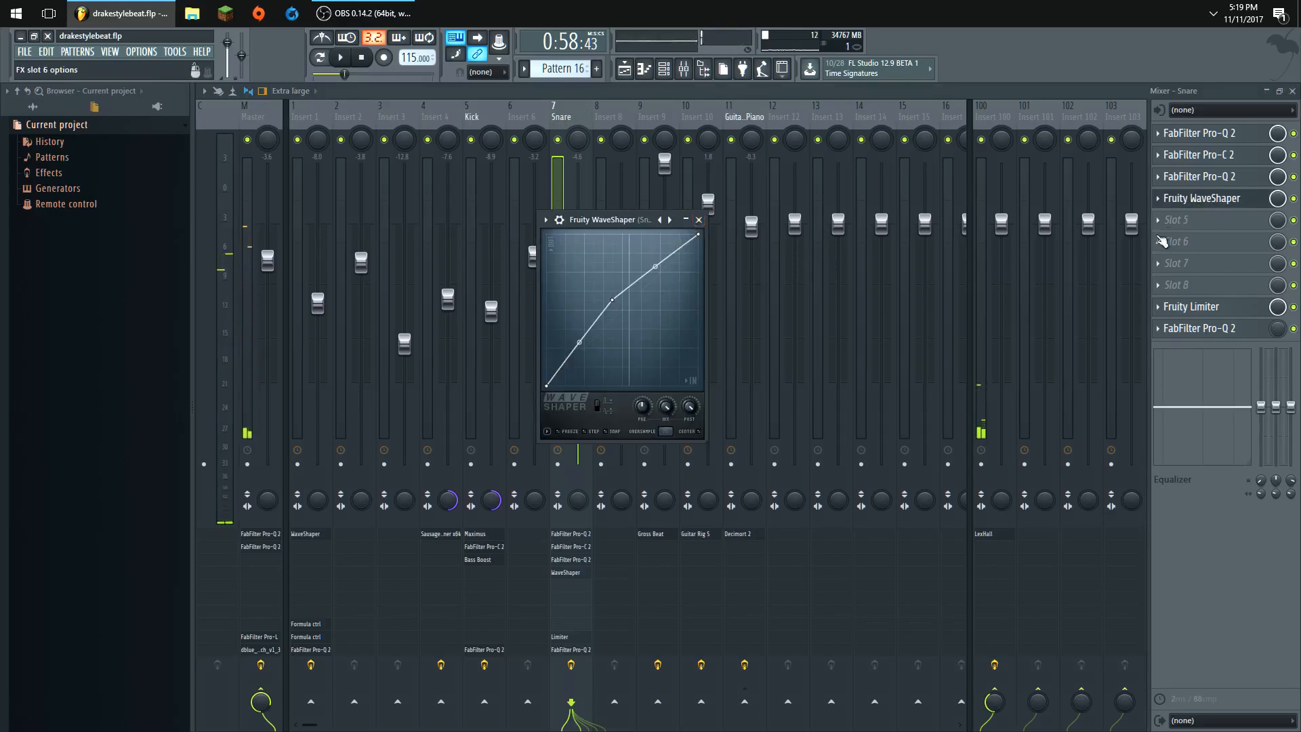
left_click(1249, 200)
key("z")
key("z")
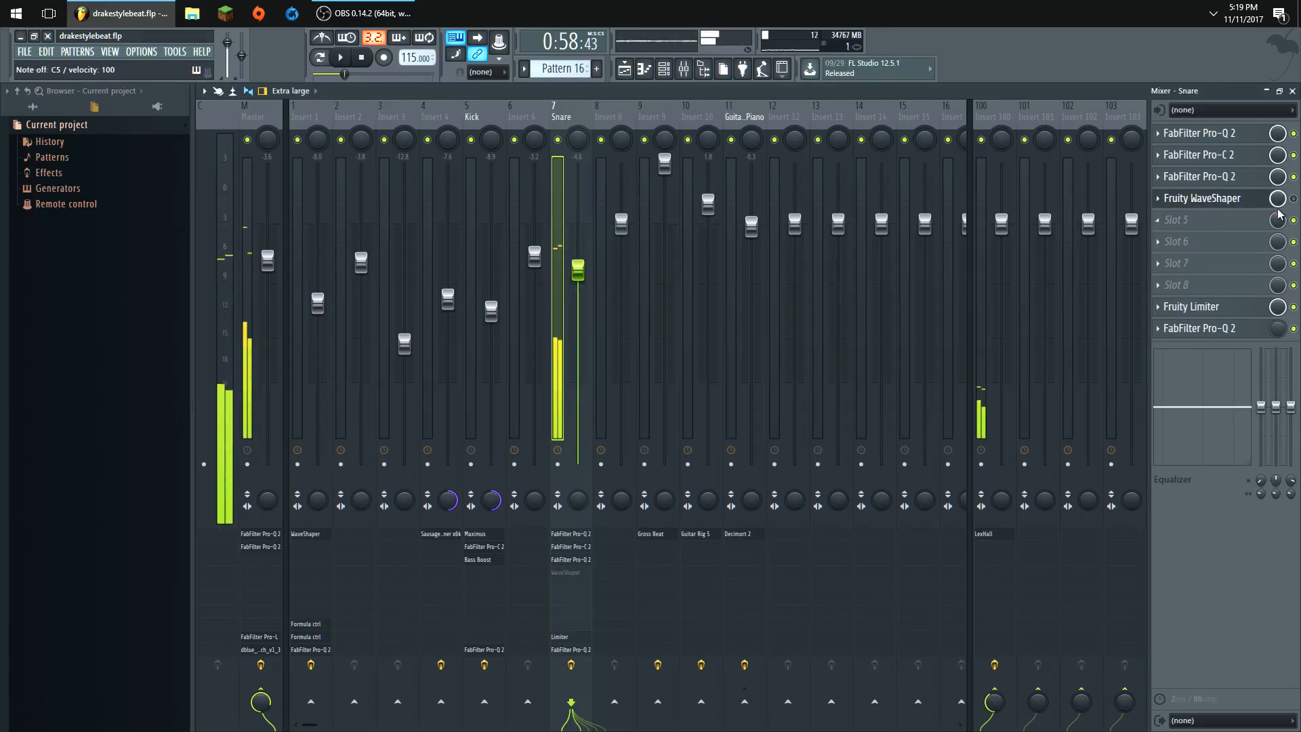
- Turn Fruity WaveShaper back on for the Snare insert, and view Fruity Limiter while auditioning the snare repeatedly
left_click(1293, 198)
left_click(1194, 306)
key("z")
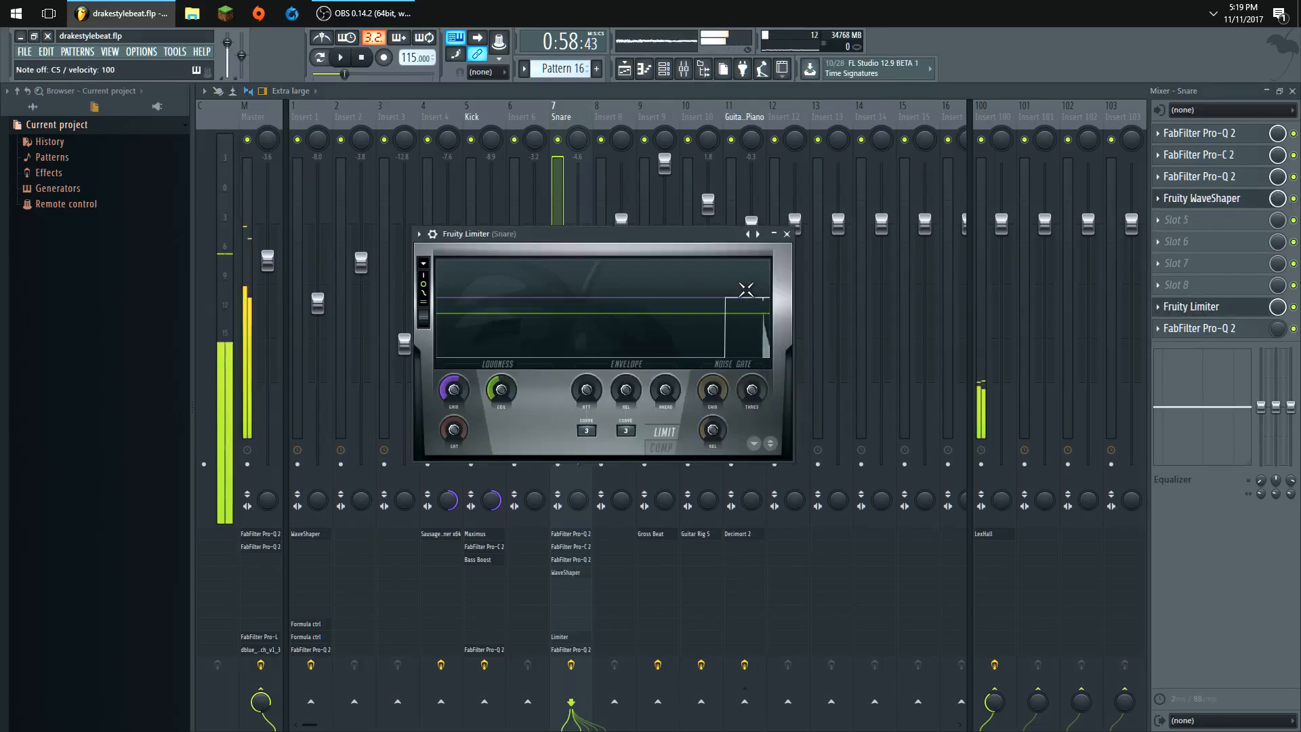
key("z")
key("z")
key("z")
key("z")
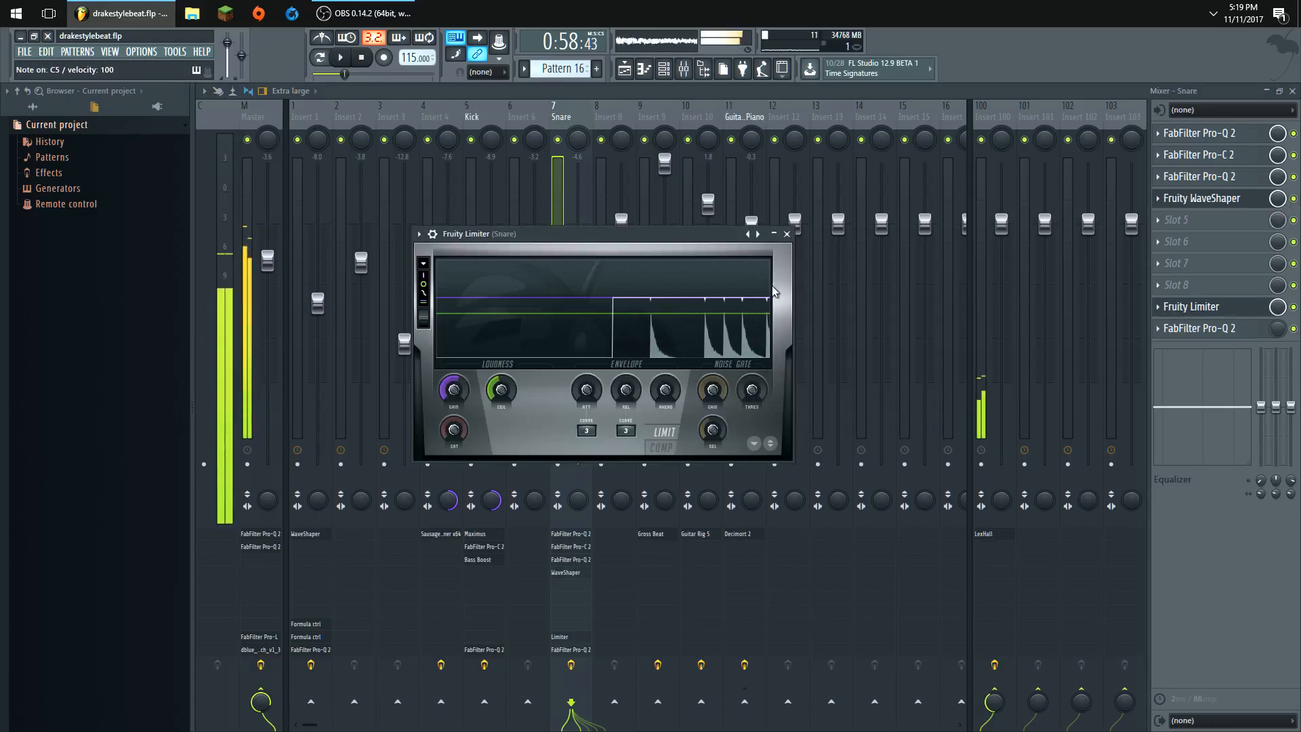
key("z")
key("z")
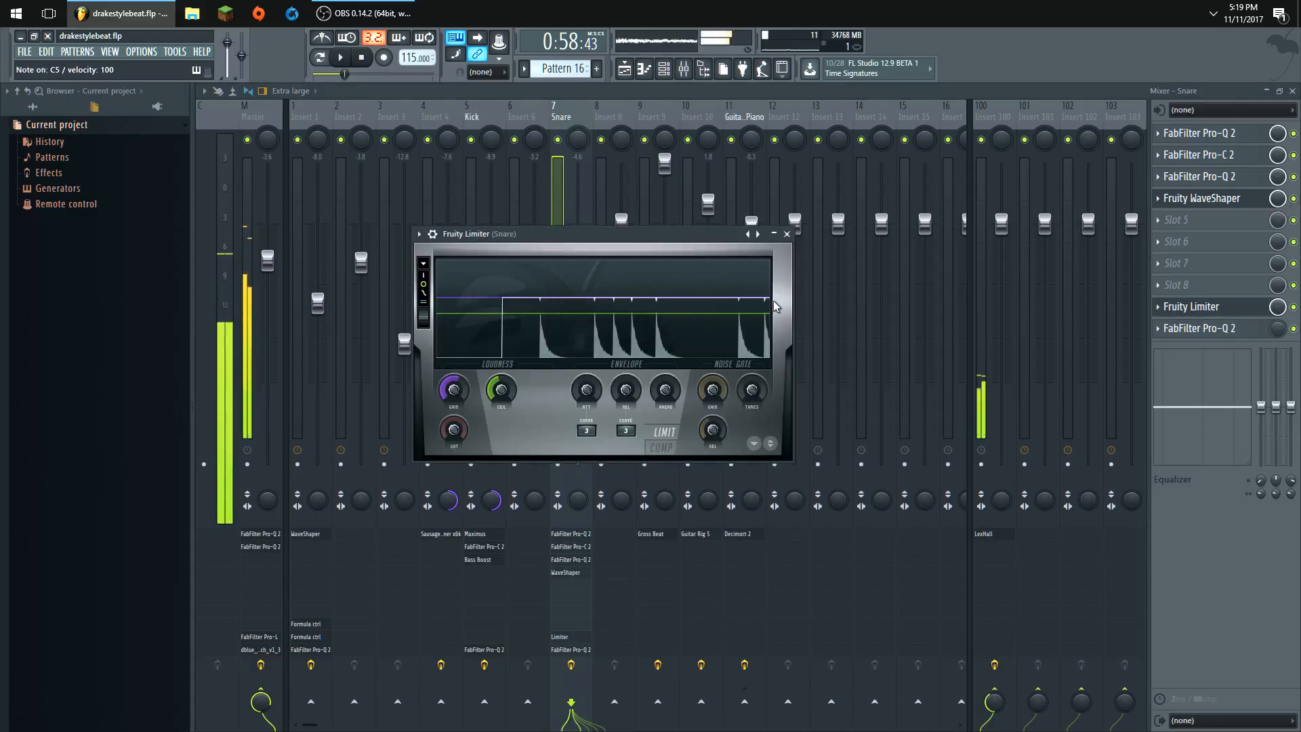
key("z")
key("z")
key("z")
key("z")
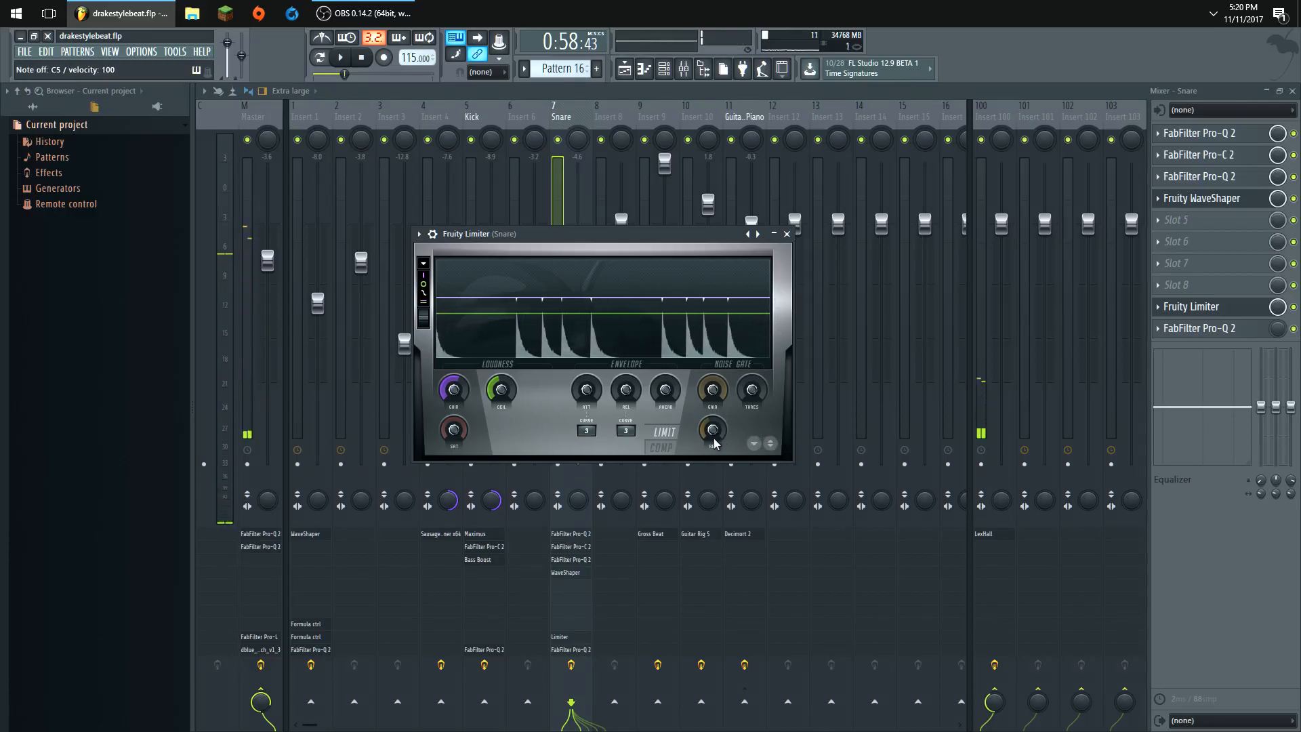
key("z")
key("z")
key("z")
key("z")
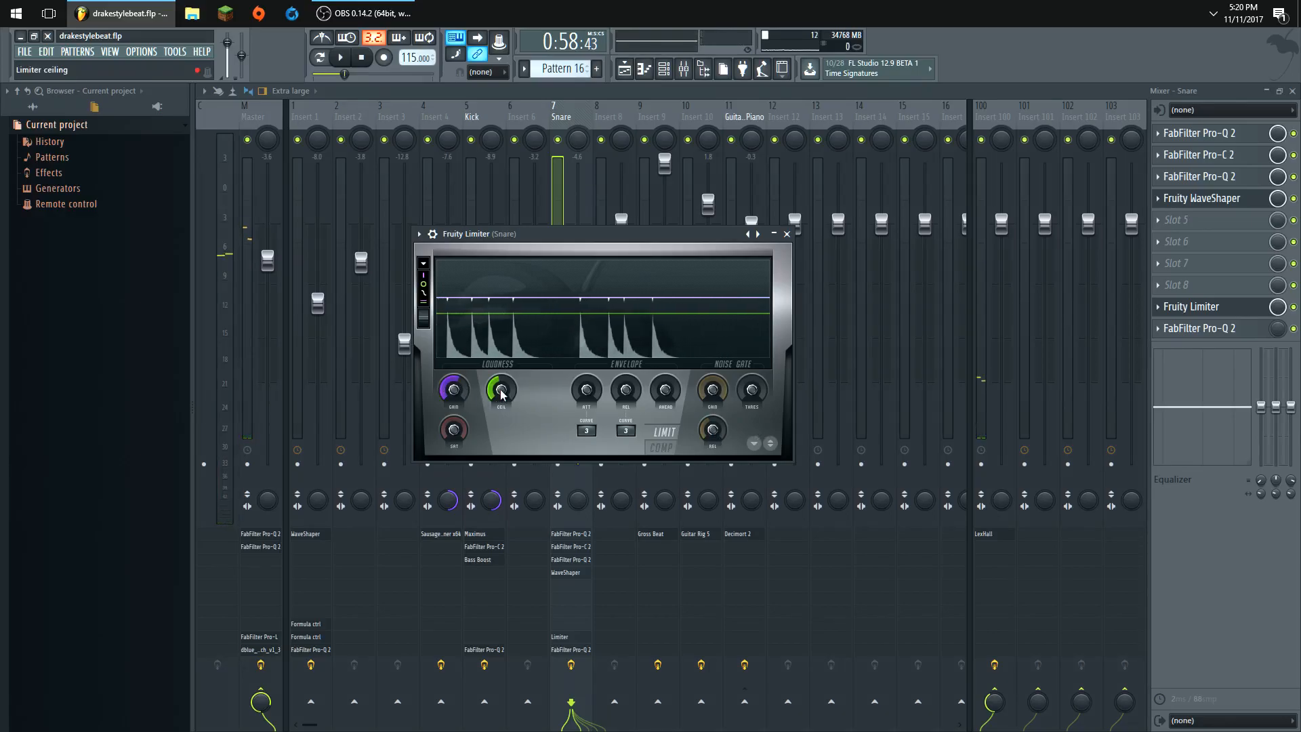
left_click(787, 234)
left_click(1213, 307)
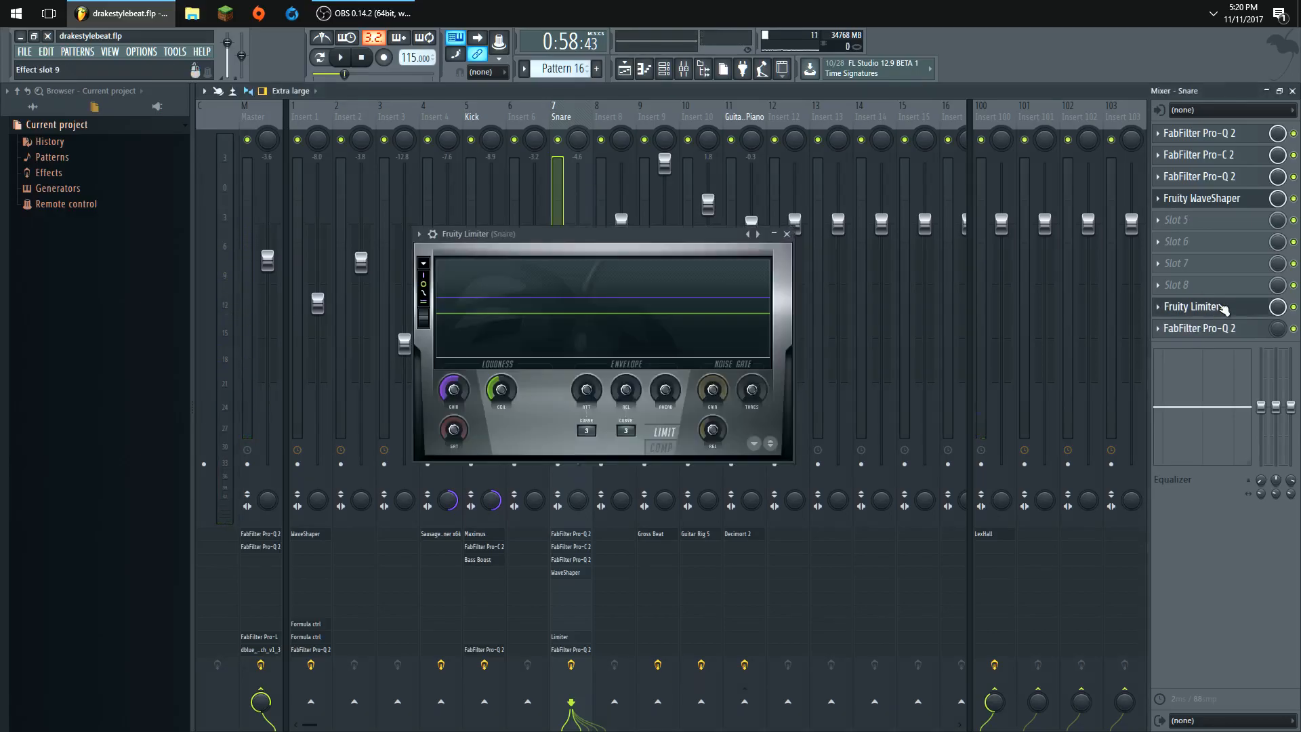
- View the last FabFilter Pro-Q 2 on the Snare insert, audition the snare with its mix level raised, and restore the level
left_click(1212, 328)
key("z")
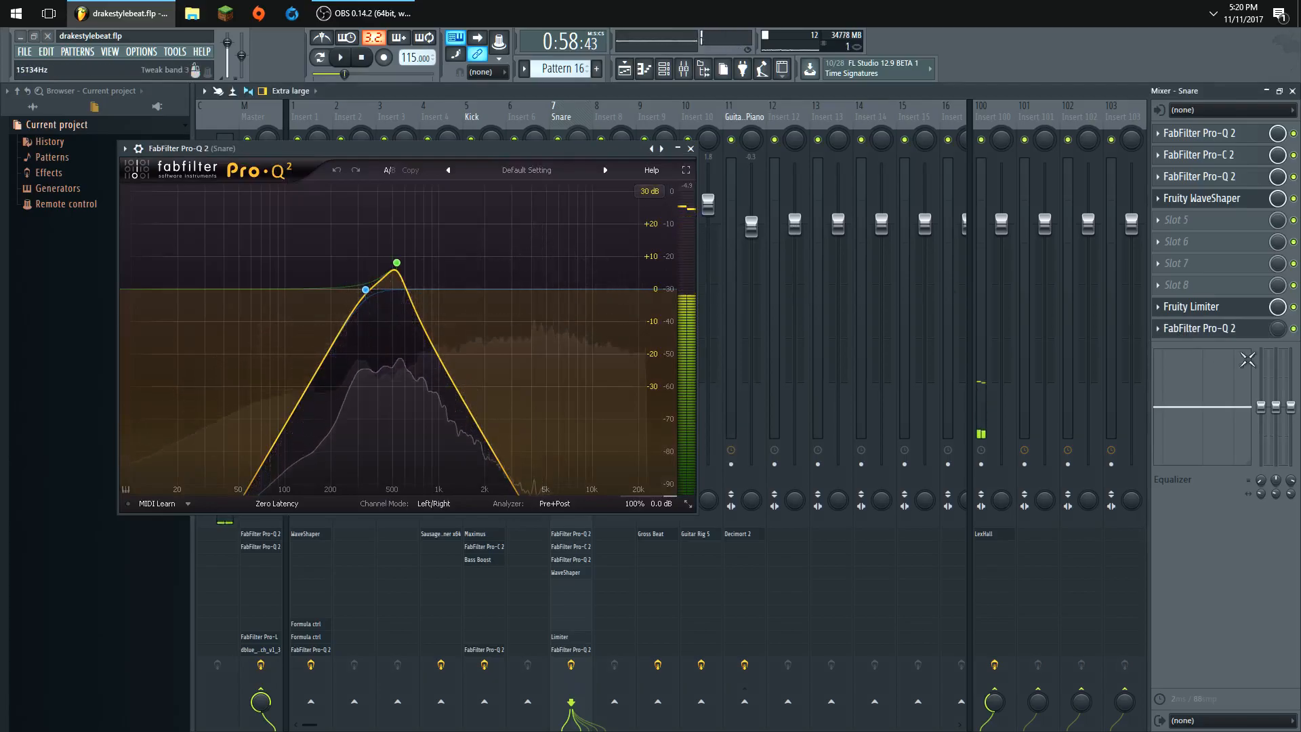
left_click_drag(1278, 329, 1278, 271)
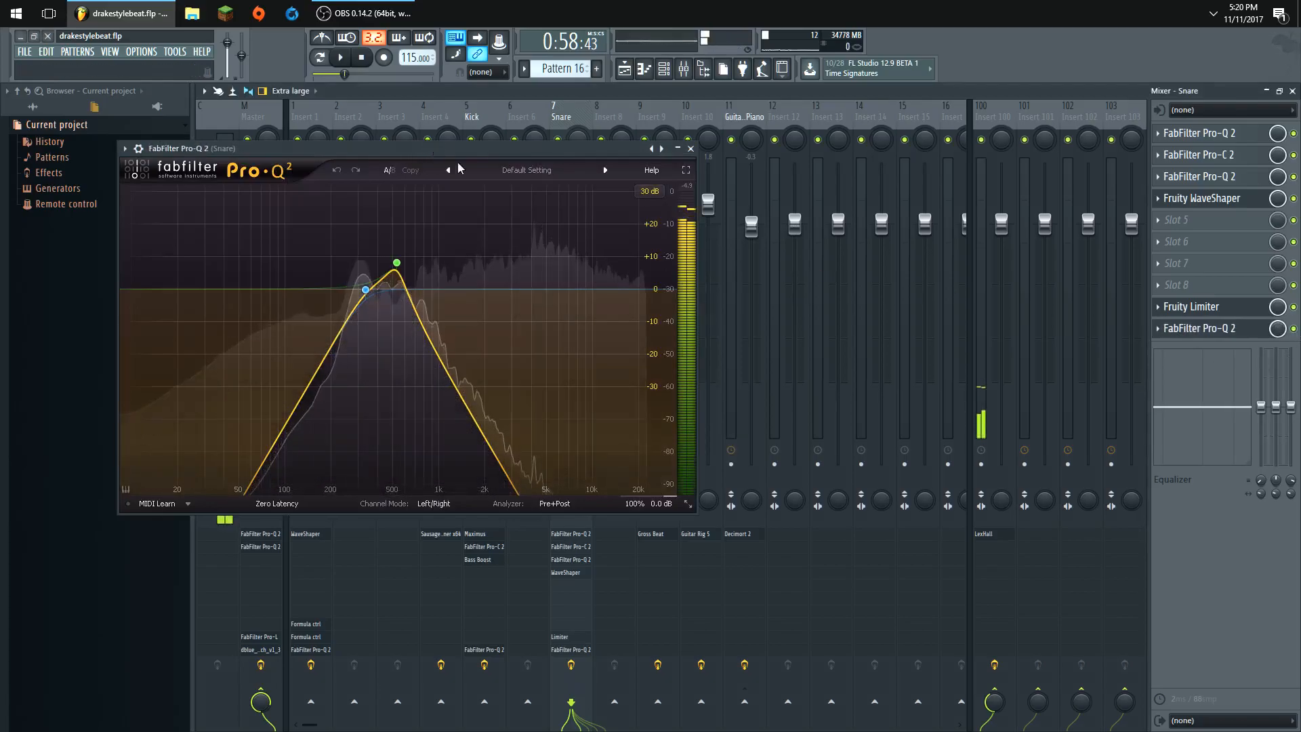
left_click(1261, 331)
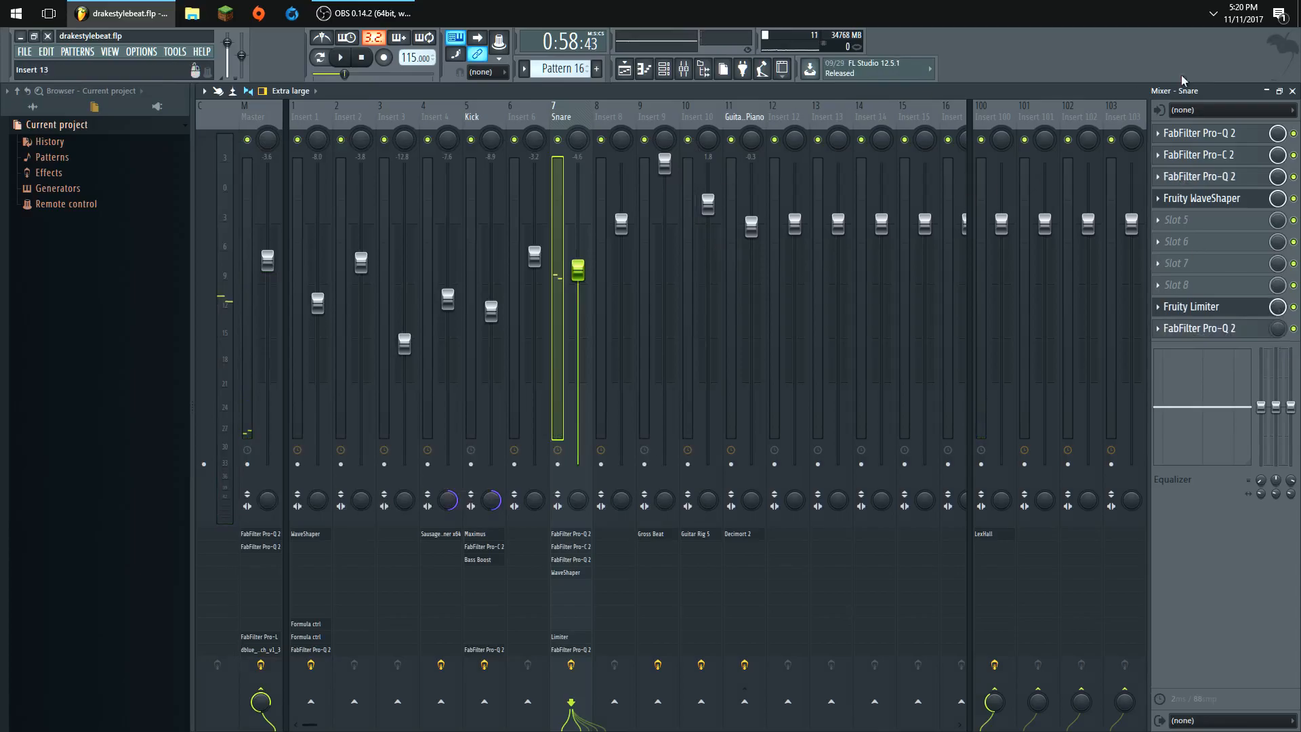
- Close the mixer and the leftover Fruity Limiter and Fruity WaveShaper windows, and switch to Pattern 17
left_click(1293, 91)
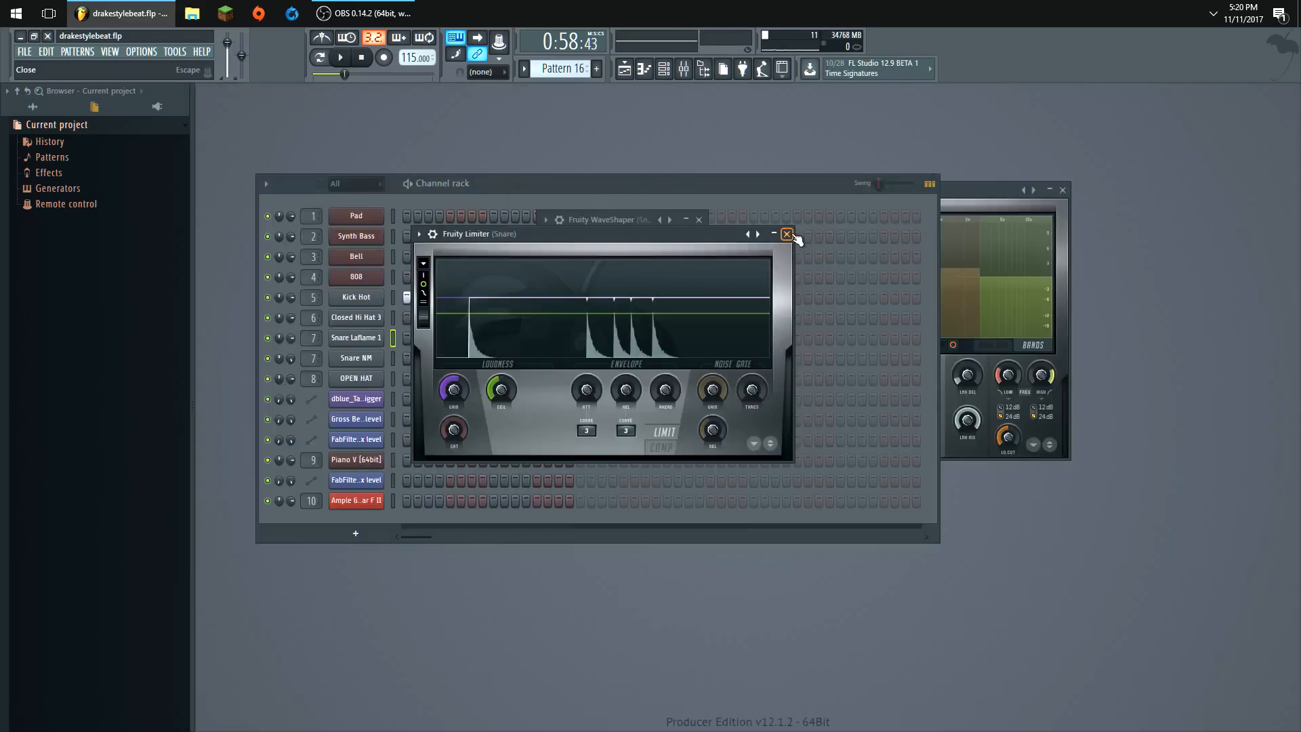
left_click(787, 234)
left_click(698, 219)
left_click(596, 68)
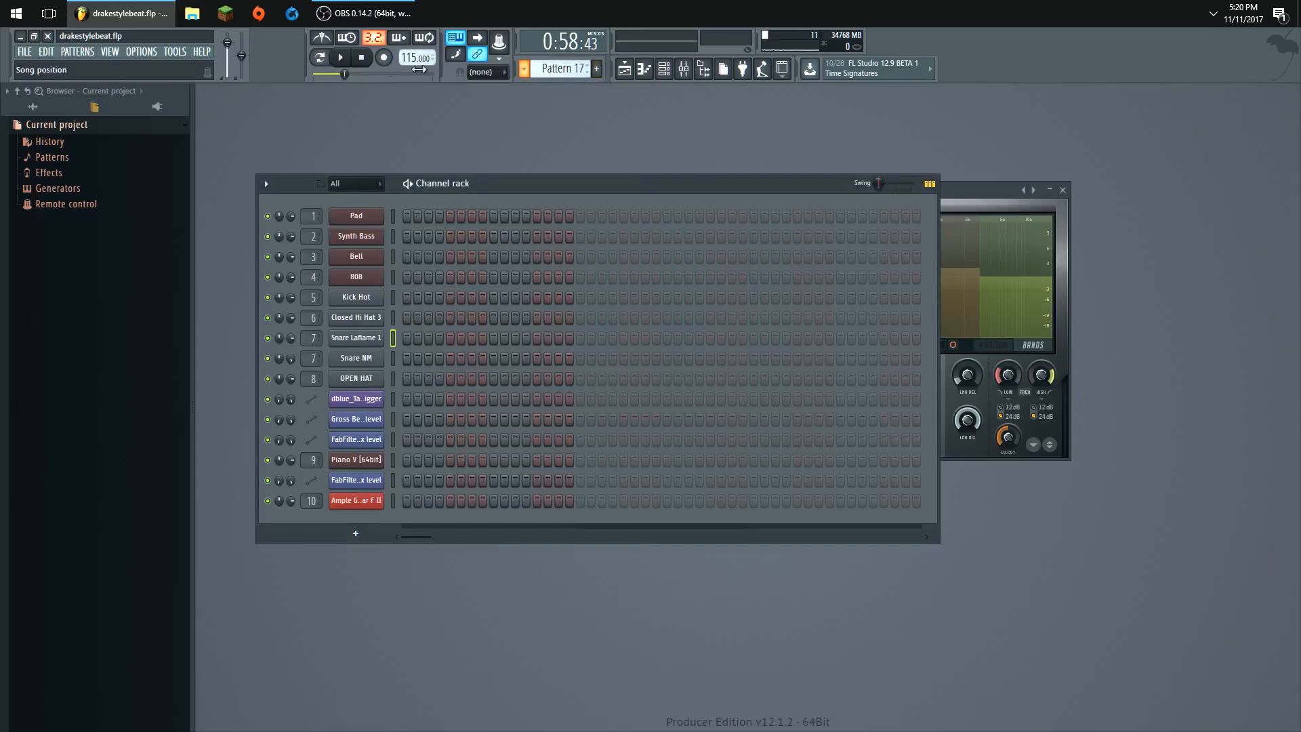
- Open the Piano V instrument from the channel rack
left_click(356, 317)
left_click(418, 106)
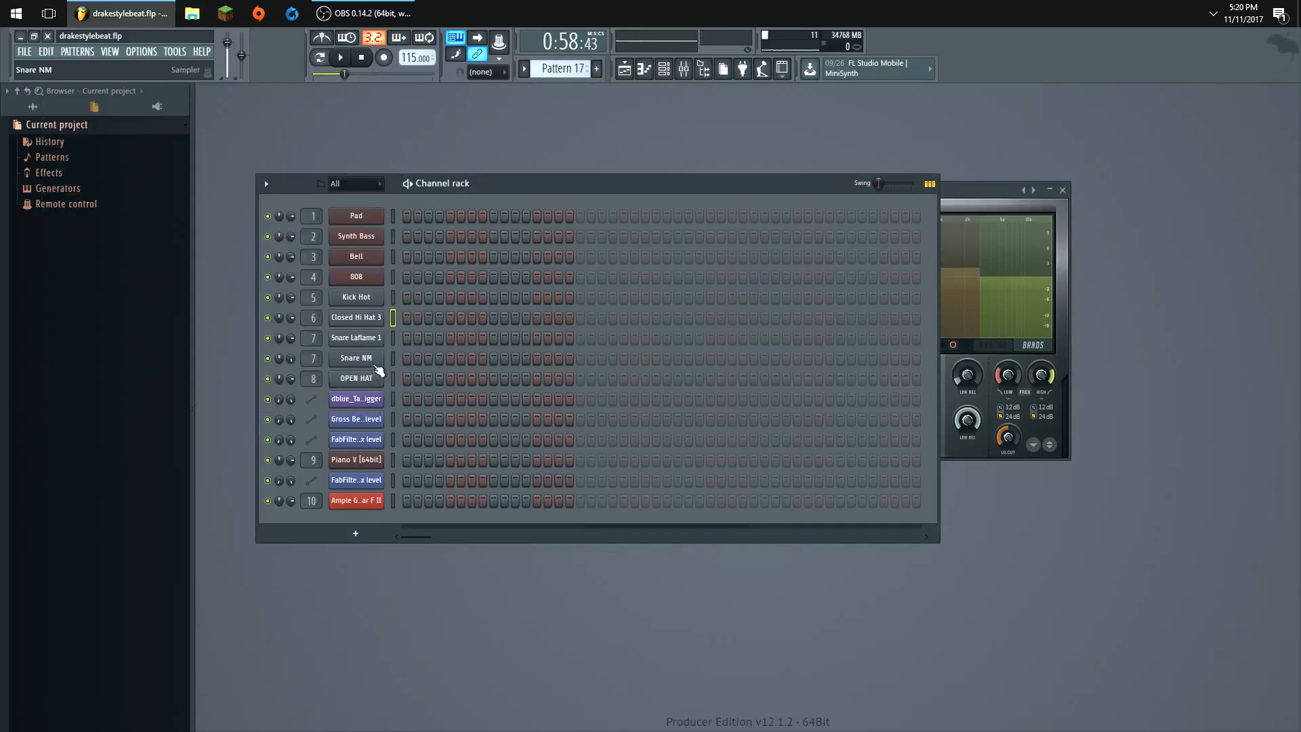
left_click(377, 420)
left_click(366, 460)
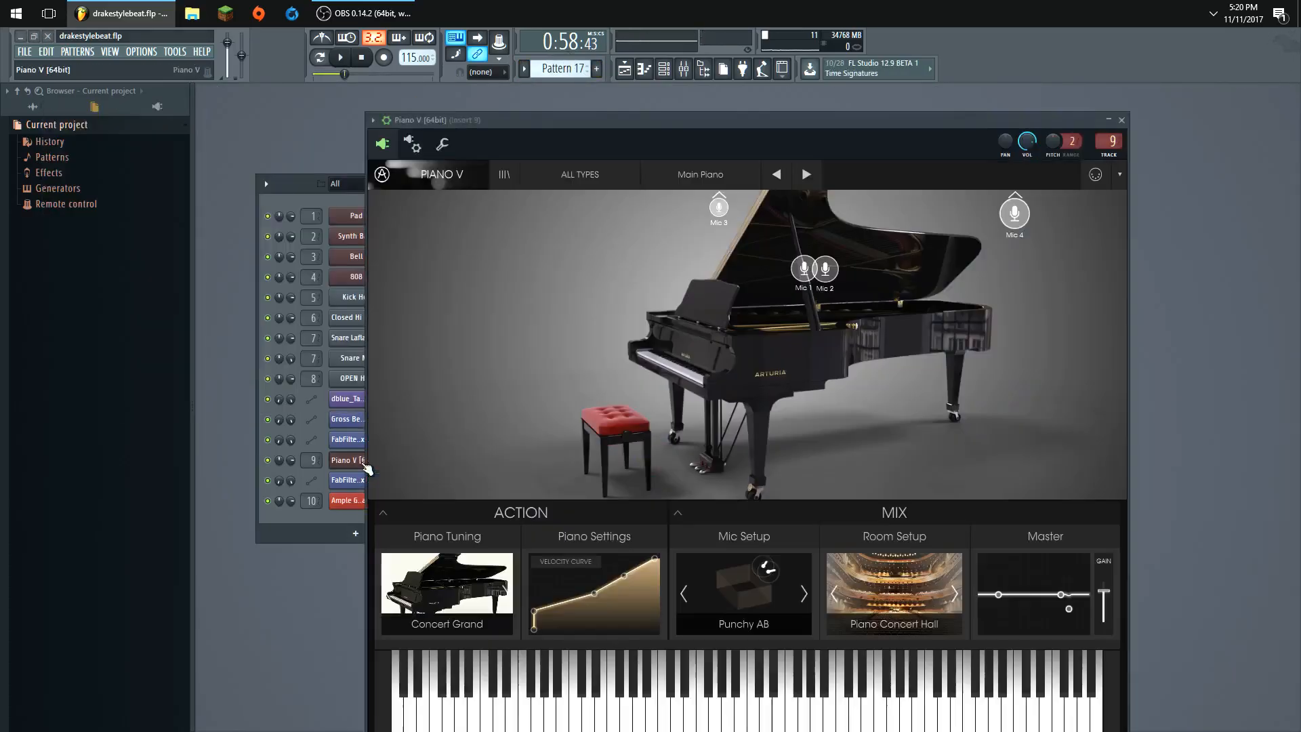
- Show the playlist and the mixer, with the Piano V window closed
left_click(110, 52)
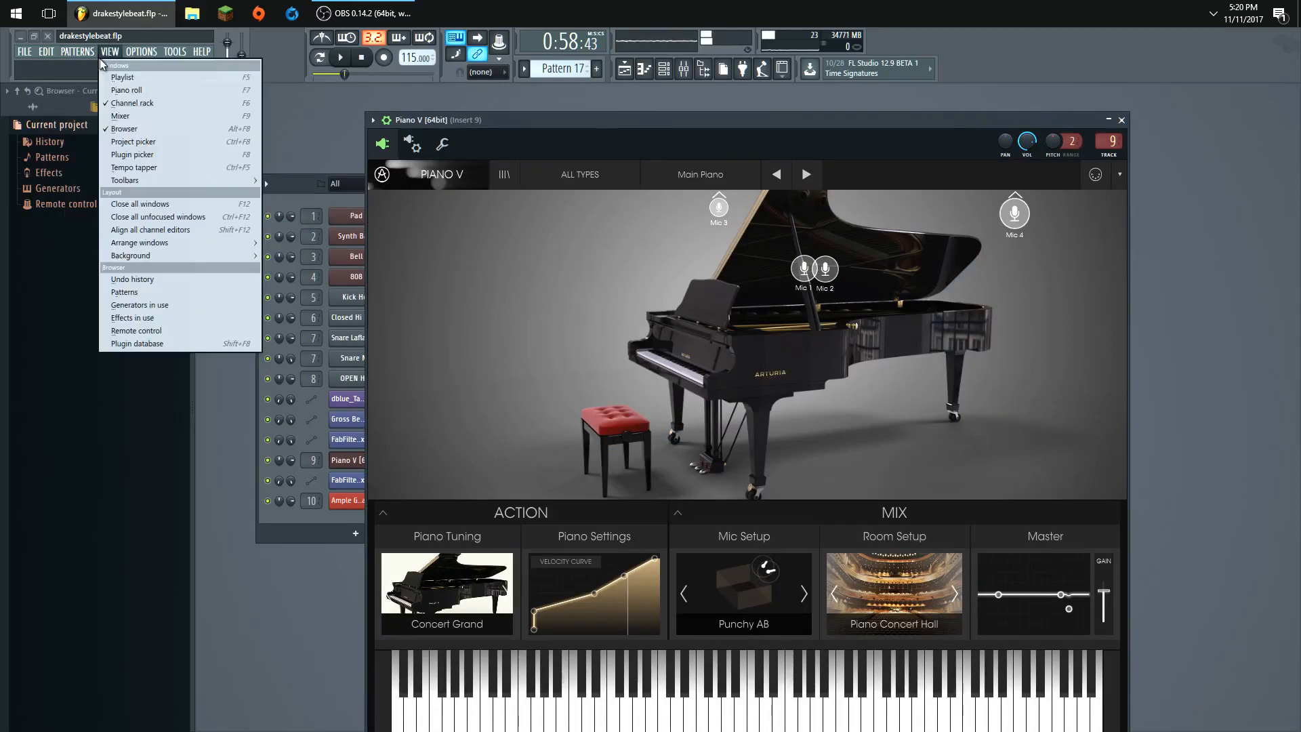
left_click(125, 76)
left_click(1121, 122)
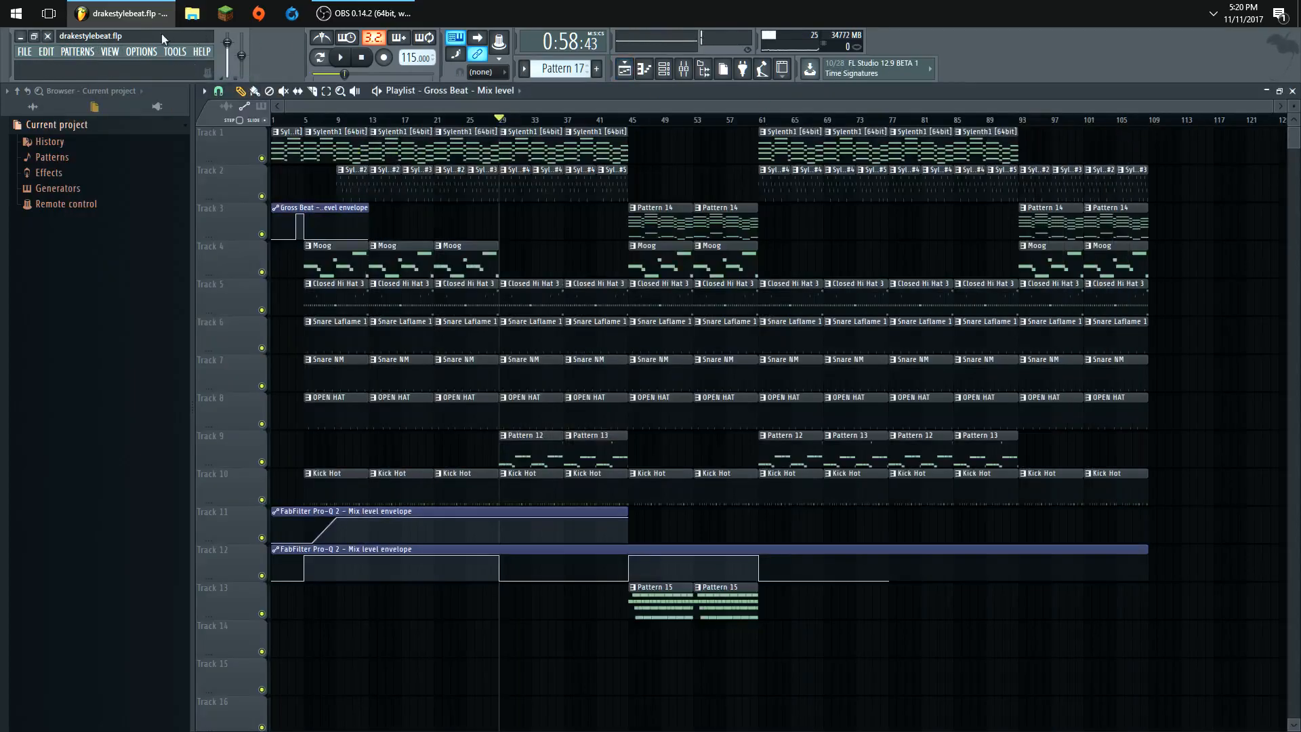
left_click(110, 53)
left_click(125, 120)
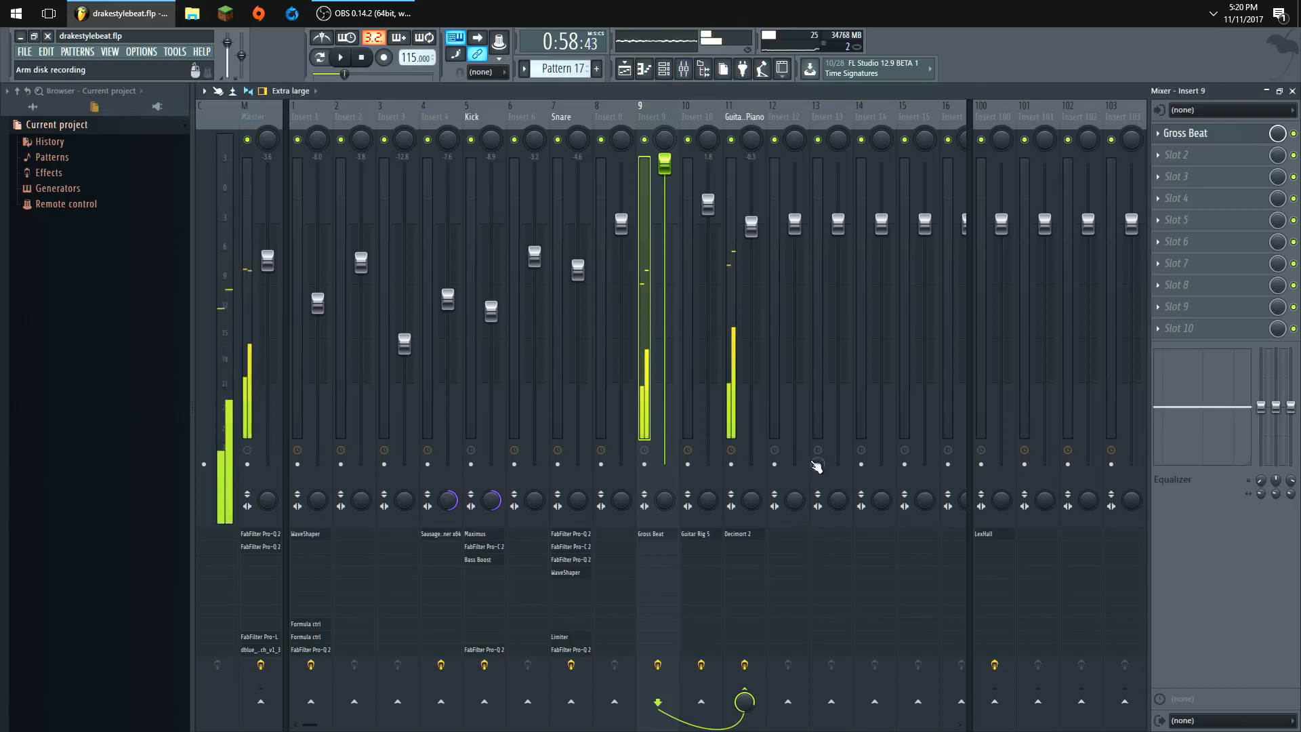
- Audition the piano with the Guitar and Piano insert's effects bypassed, and view Gross Beat on Insert 9
left_click(744, 665)
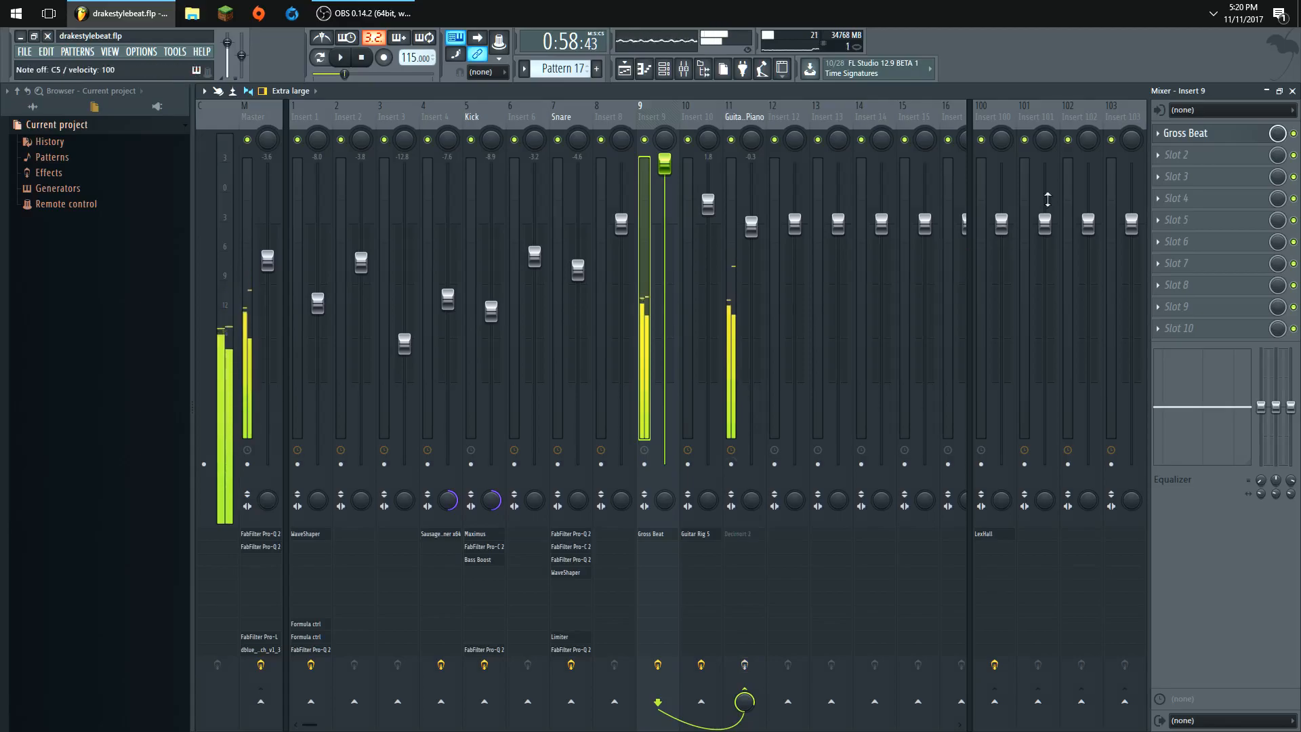
left_click(1194, 132)
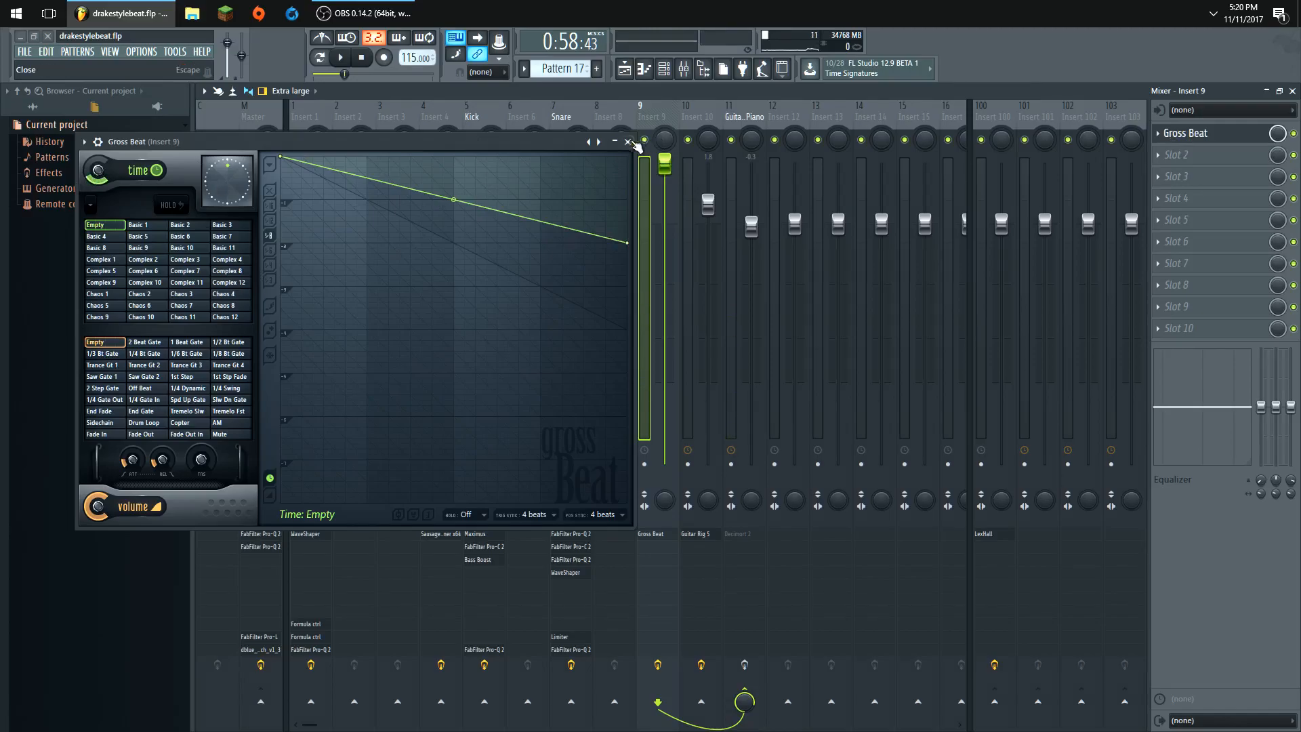
left_click(629, 142)
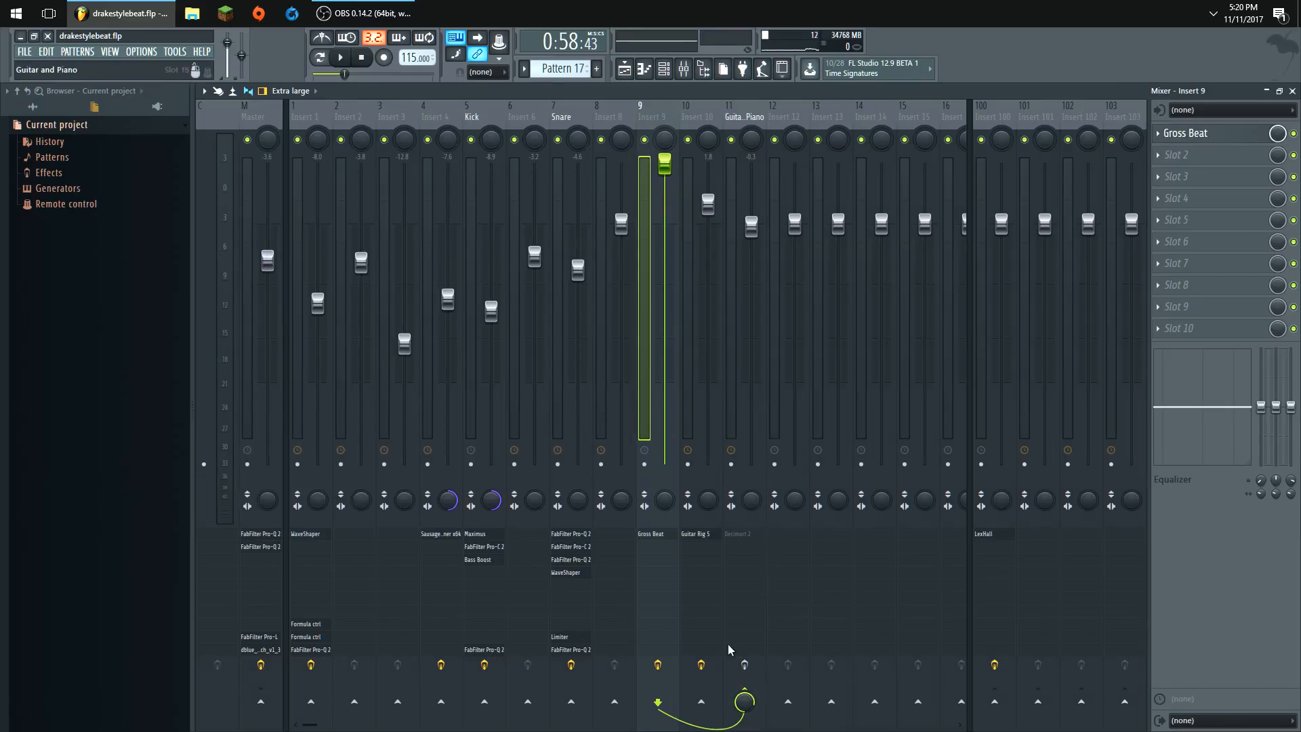
- View Decimort 2 on the Guitar and Piano insert while auditioning the piano, and close the effect
left_click(732, 427)
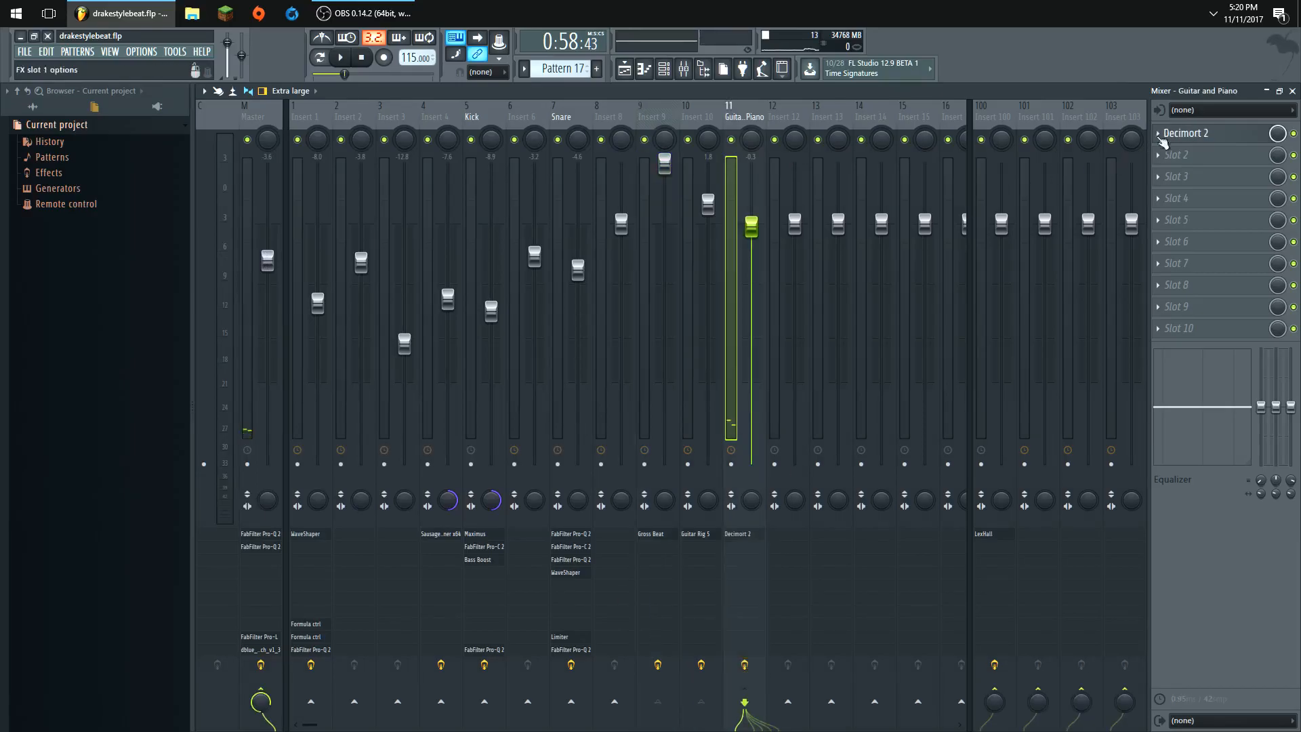
left_click(1180, 132)
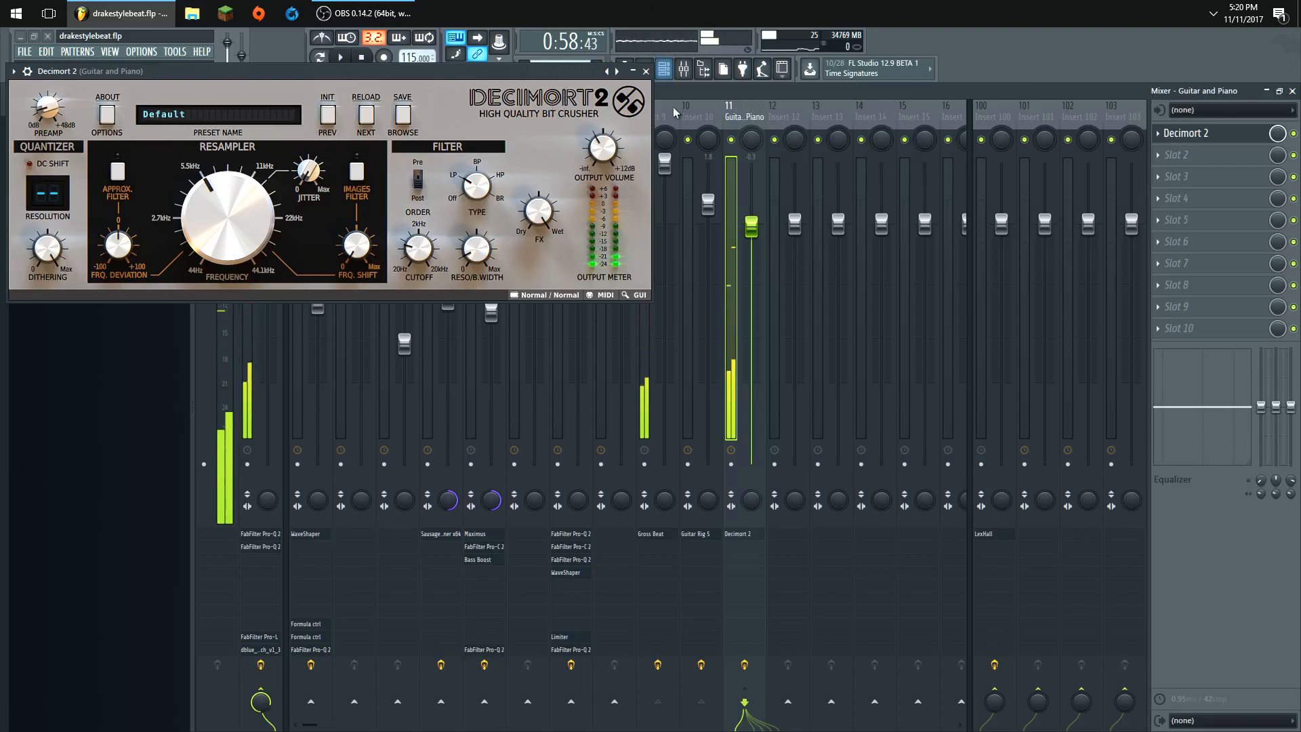
left_click(646, 71)
- View Guitar Rig 5 on Insert 10, and close the mixer to return to the playlist
left_click(708, 248)
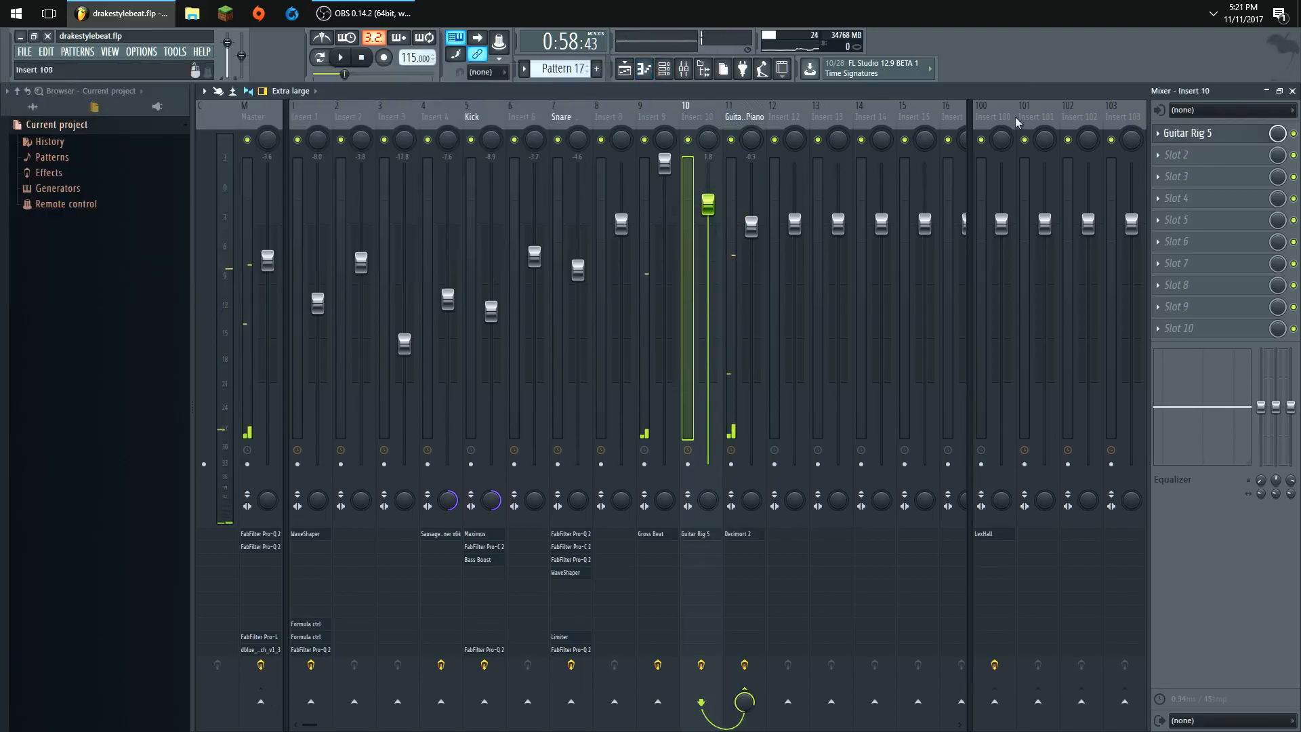
left_click(1182, 154)
key("Escape")
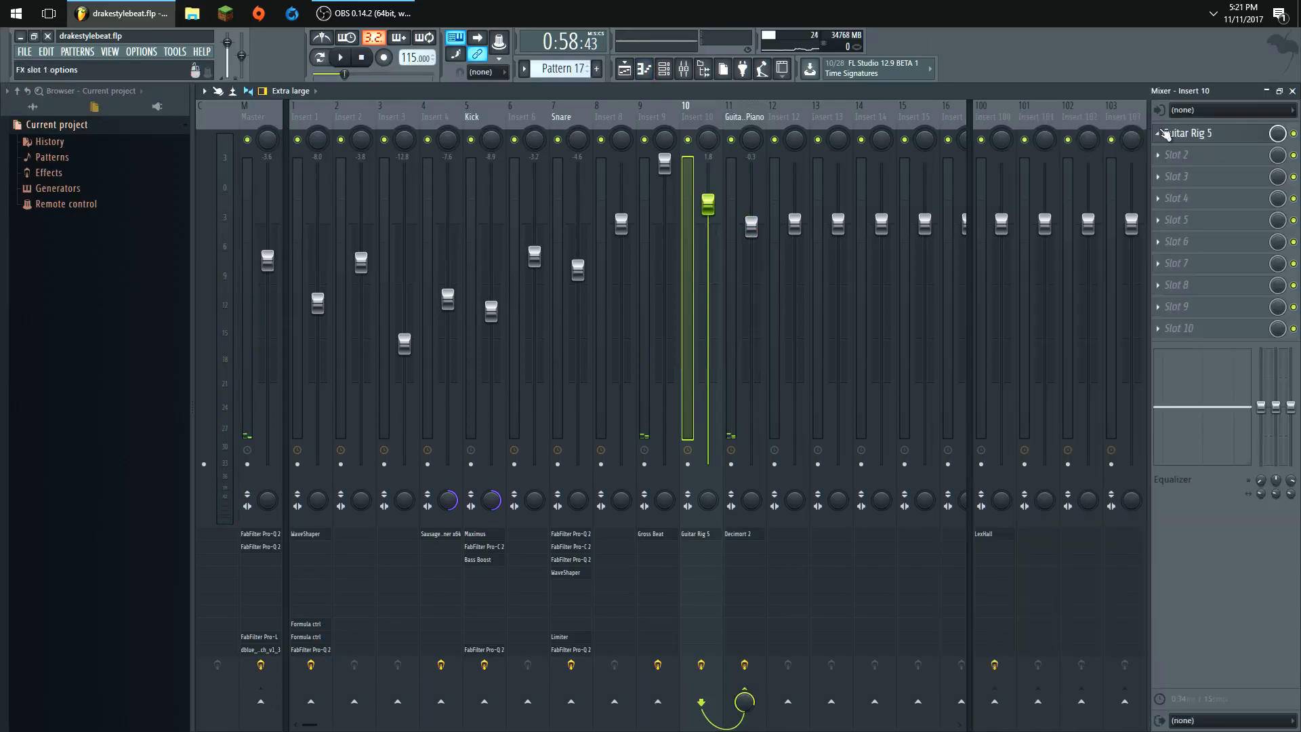
left_click(1204, 134)
left_click(799, 177)
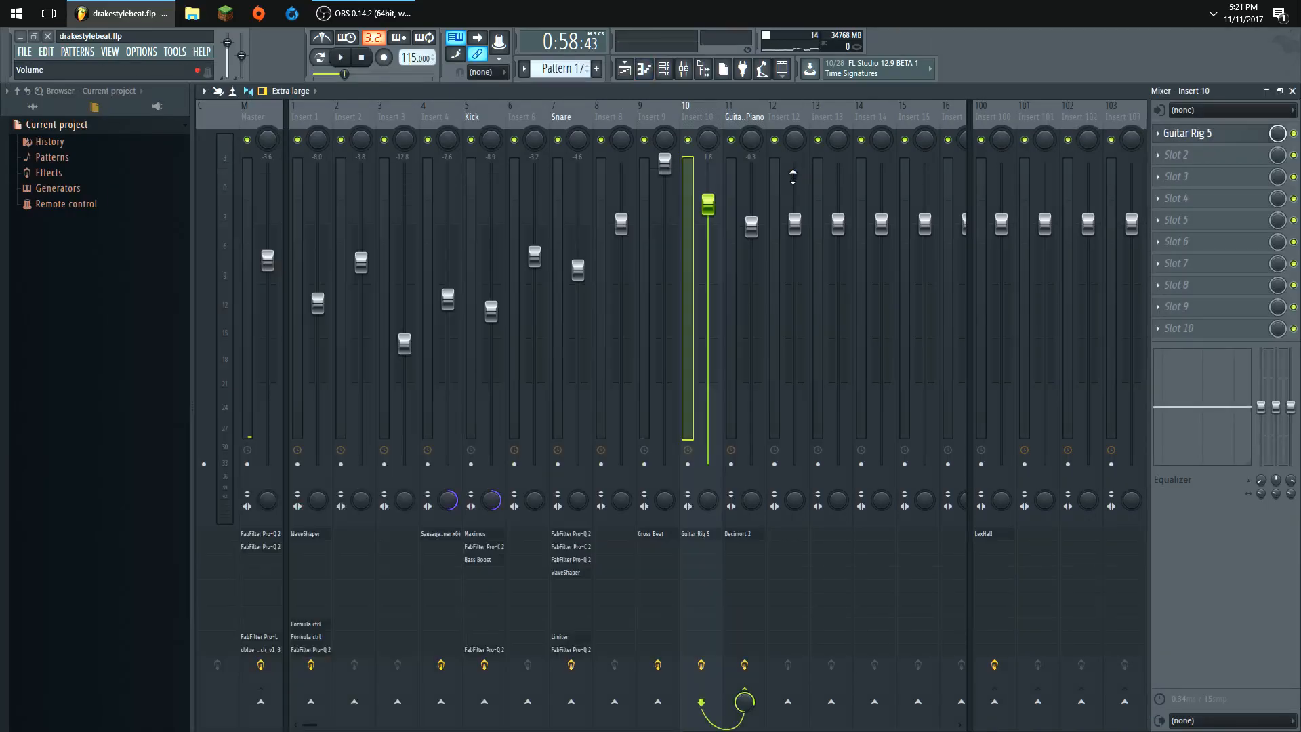
left_click(1291, 90)
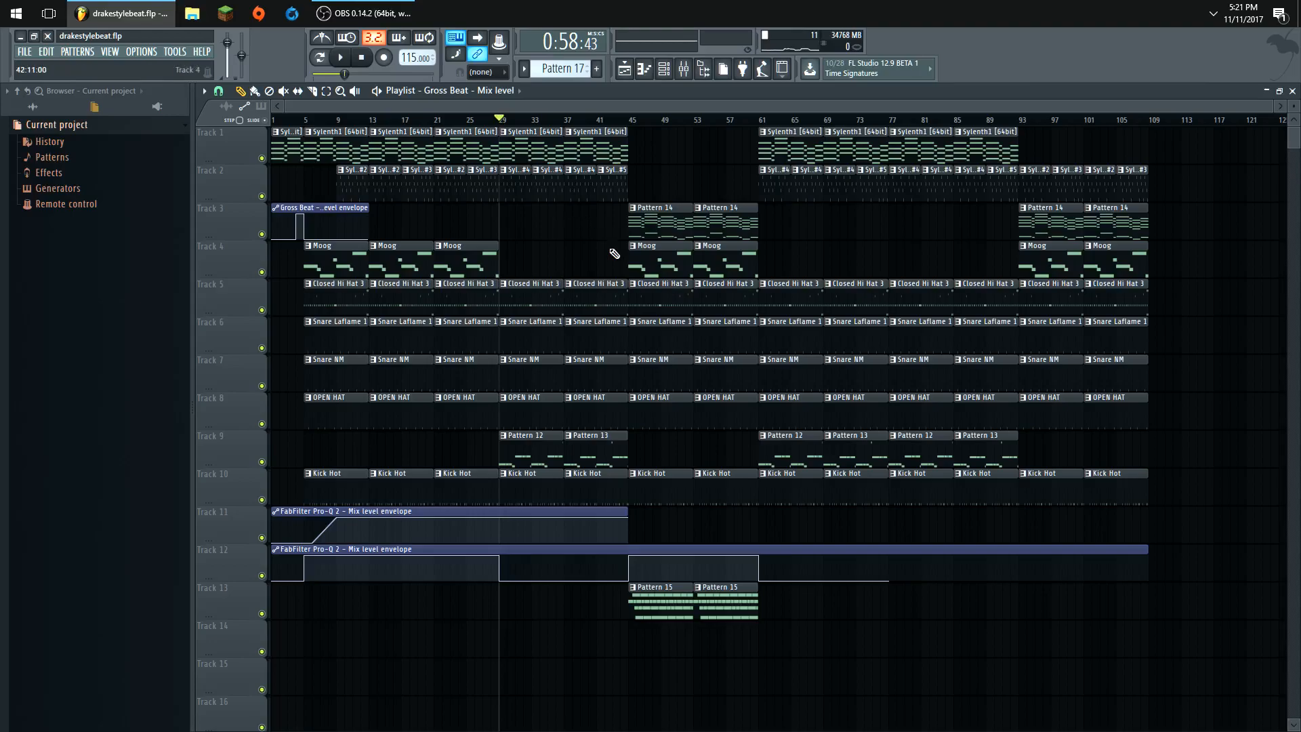
- Delete the Sylenth1 clip starting at bar 21 on Track 1, and undo the deletion
right_click(468, 133)
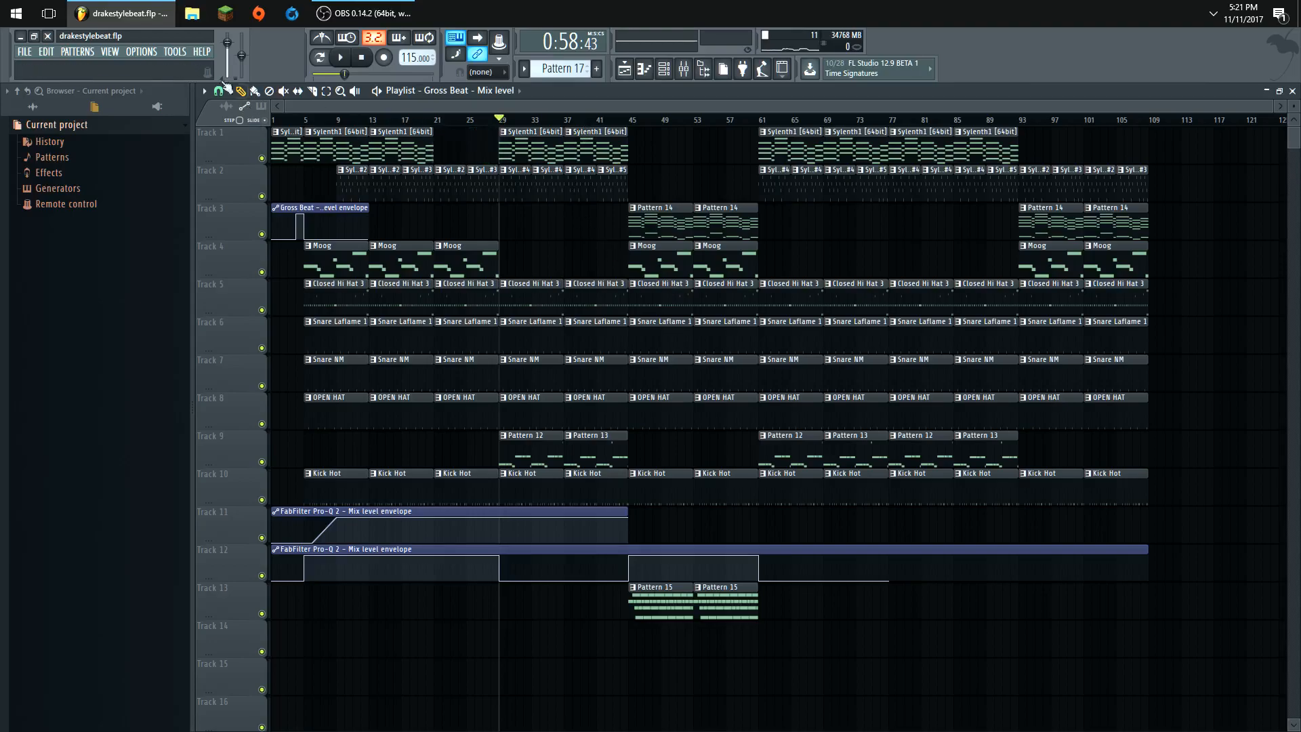
left_click(60, 61)
left_click(60, 69)
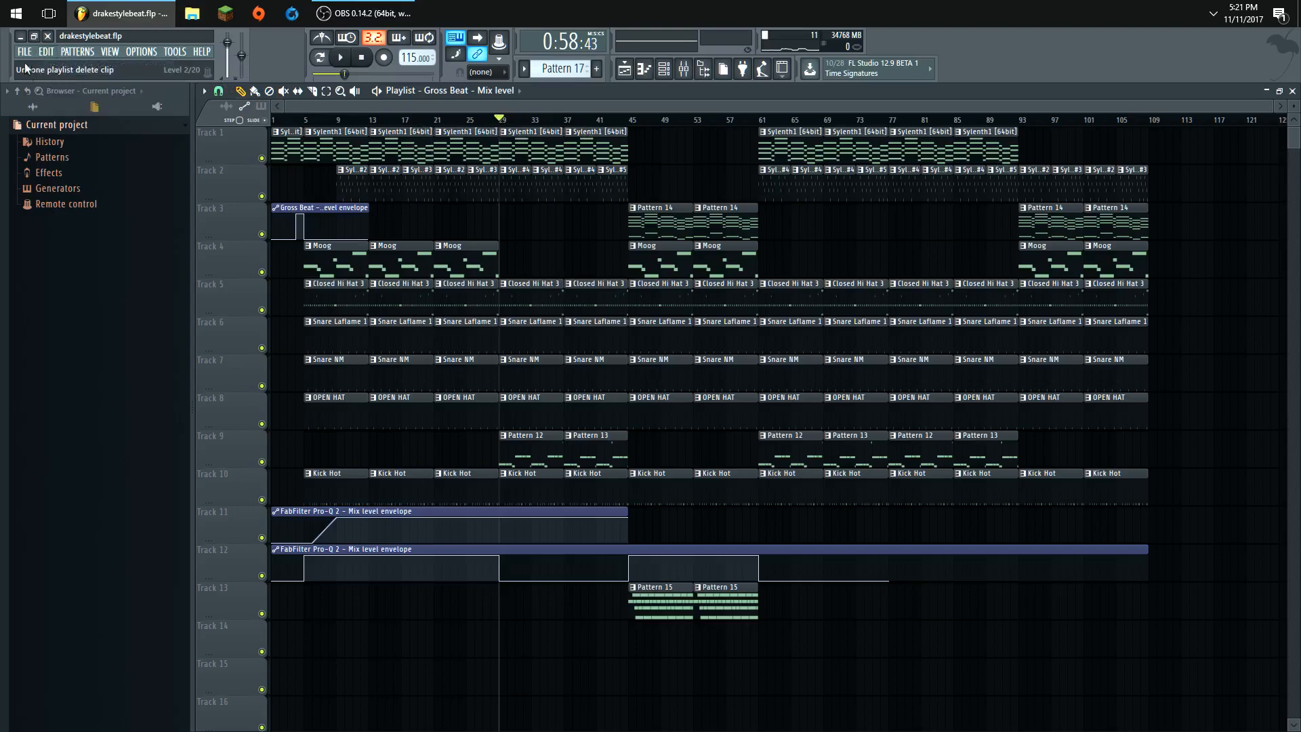